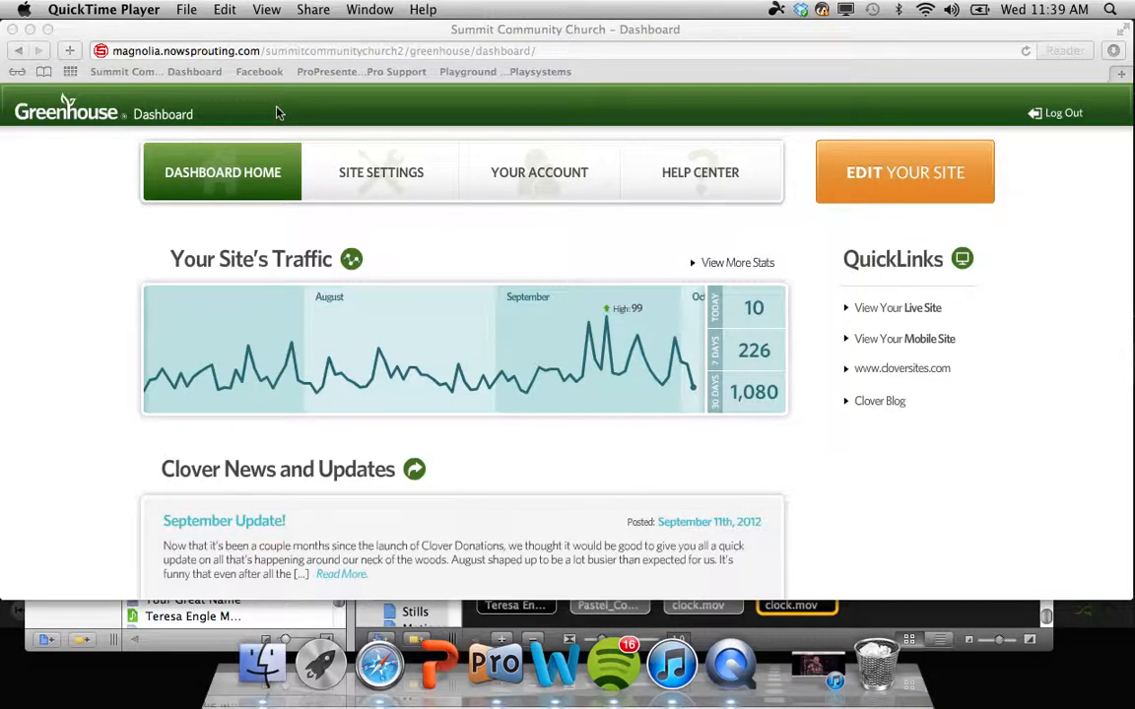
Step: Bring the site dashboard window to the front
left_click(276, 113)
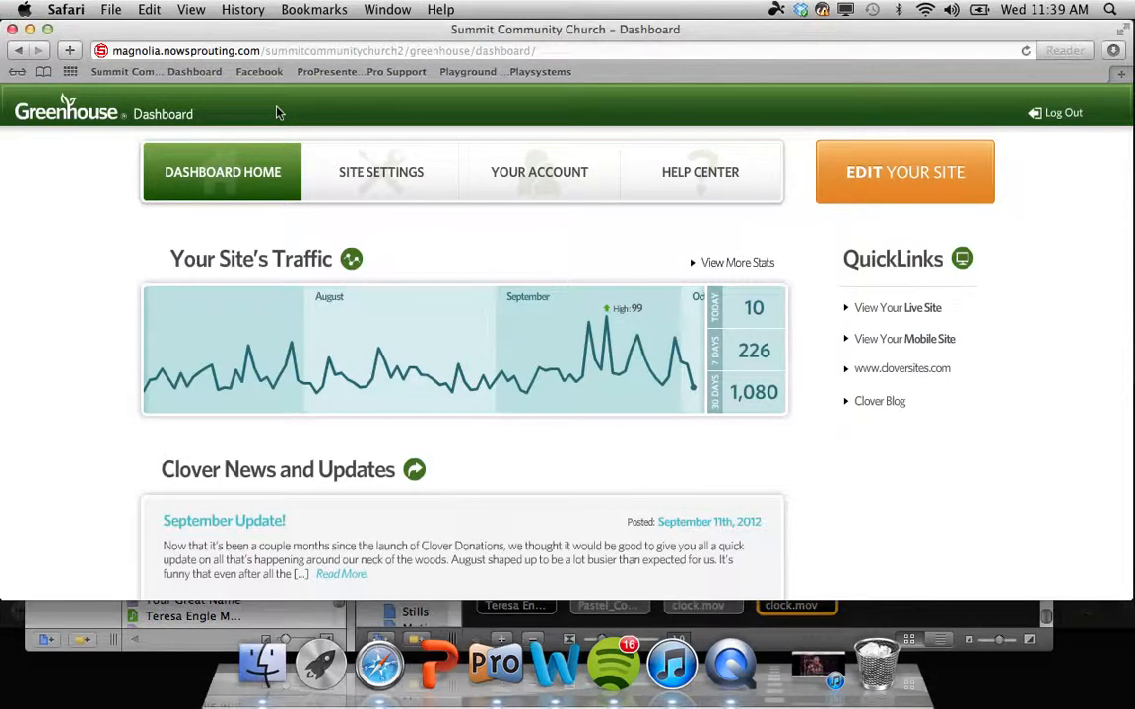
left_click(96, 301)
key("super+m")
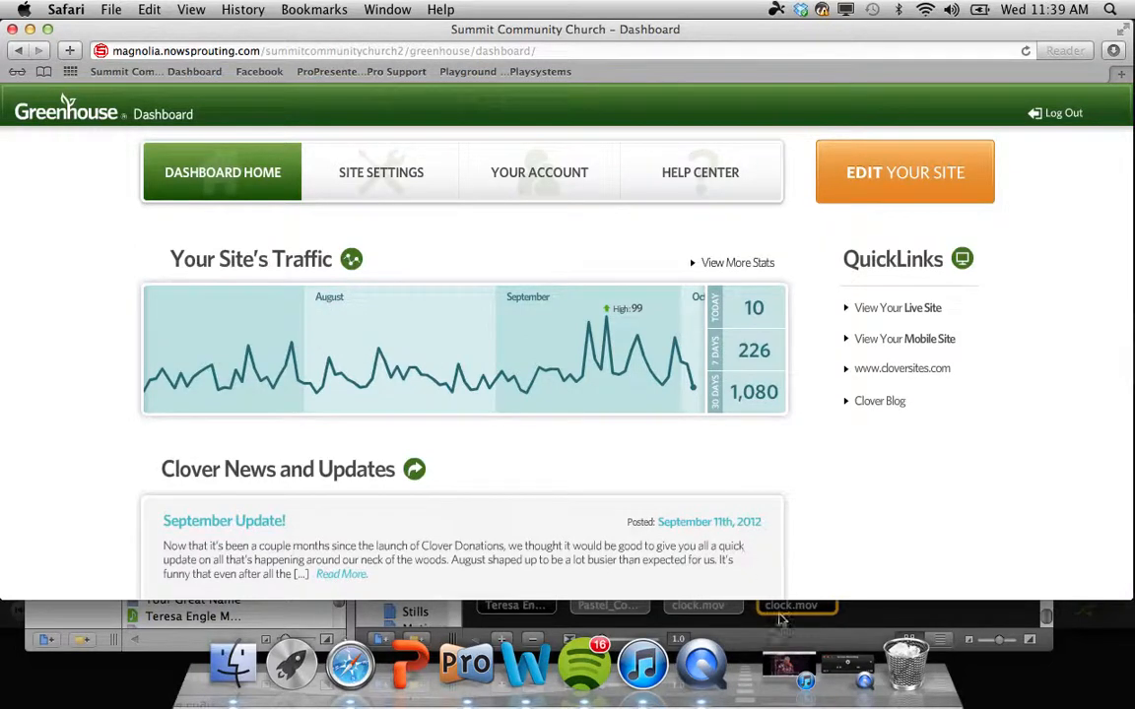
left_click(828, 666)
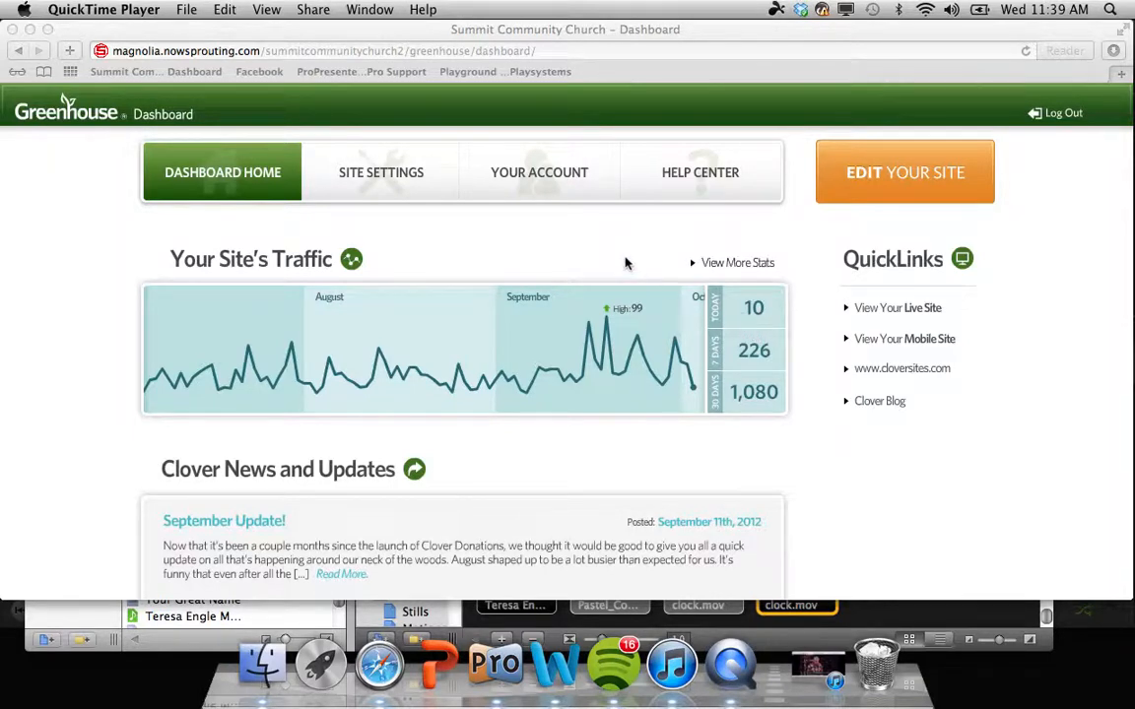
left_click(594, 261)
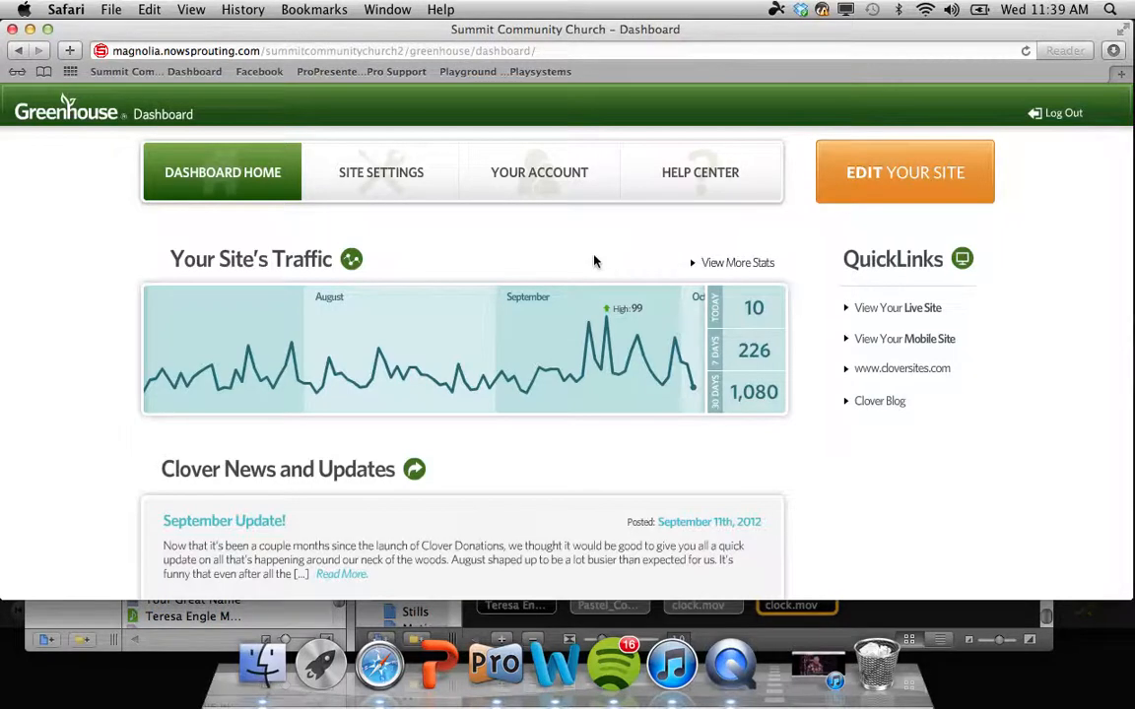
Step: Go through Site Settings: Search Engine, Google Analytics, Google Domain Verification, then Social Links
left_click(376, 189)
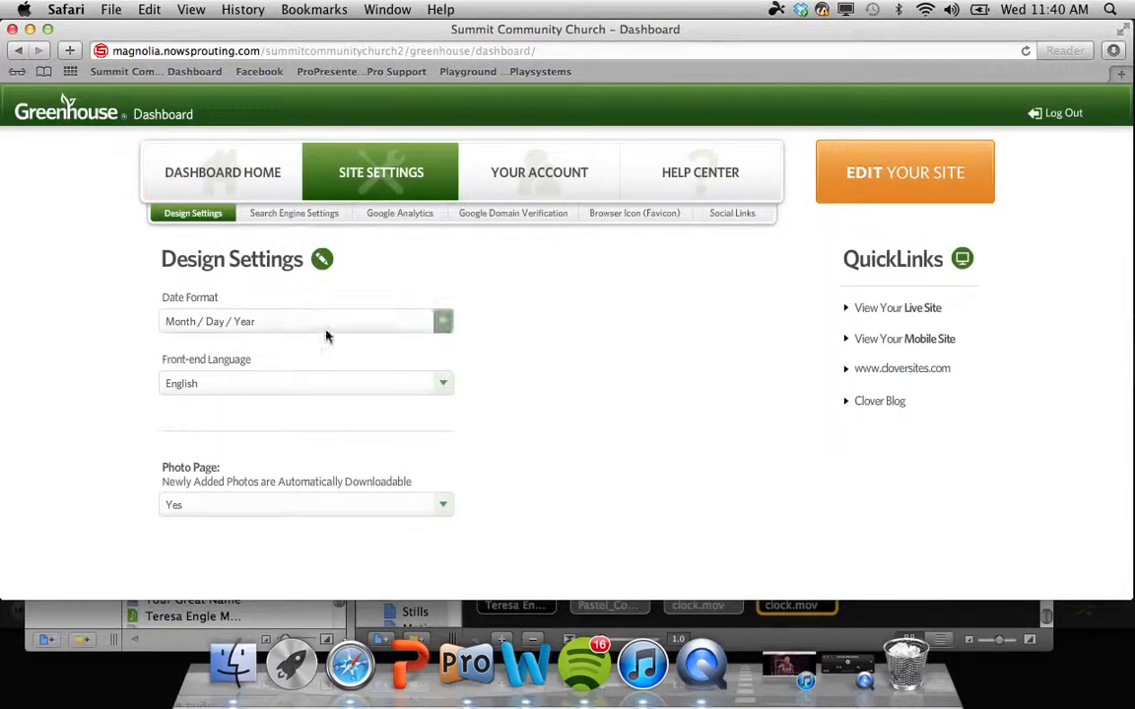
scroll(319, 307, "down", 2)
scroll(319, 309, "up", 2)
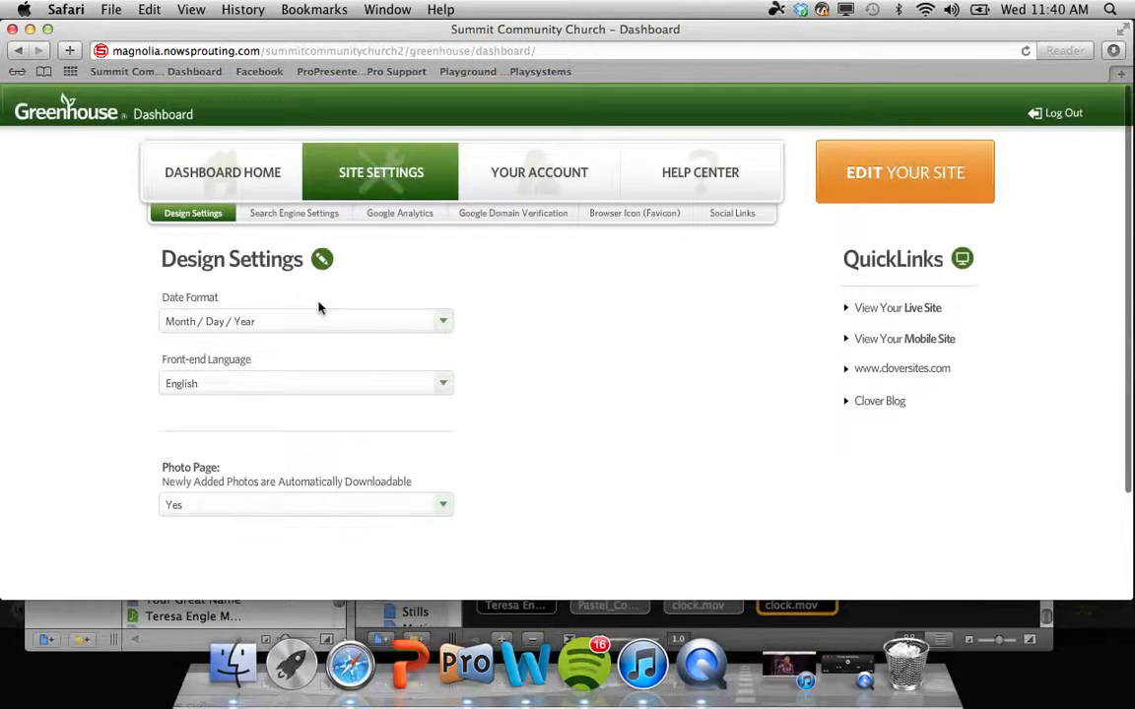
scroll(254, 236, "down", 1)
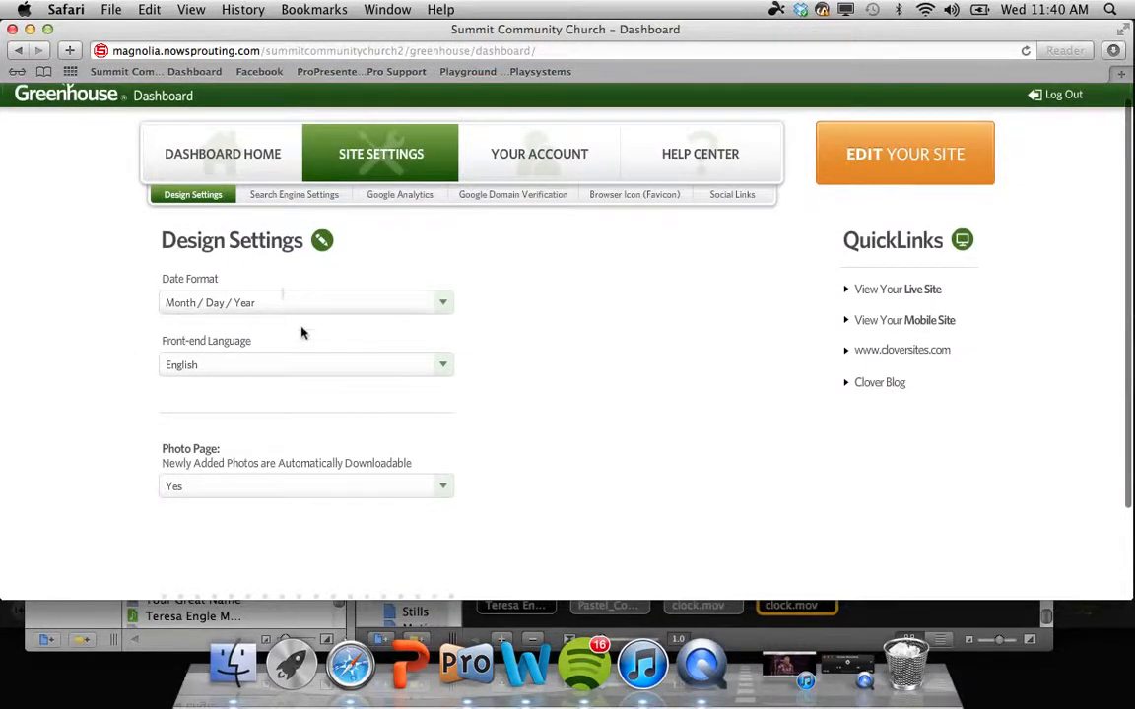
left_click(291, 197)
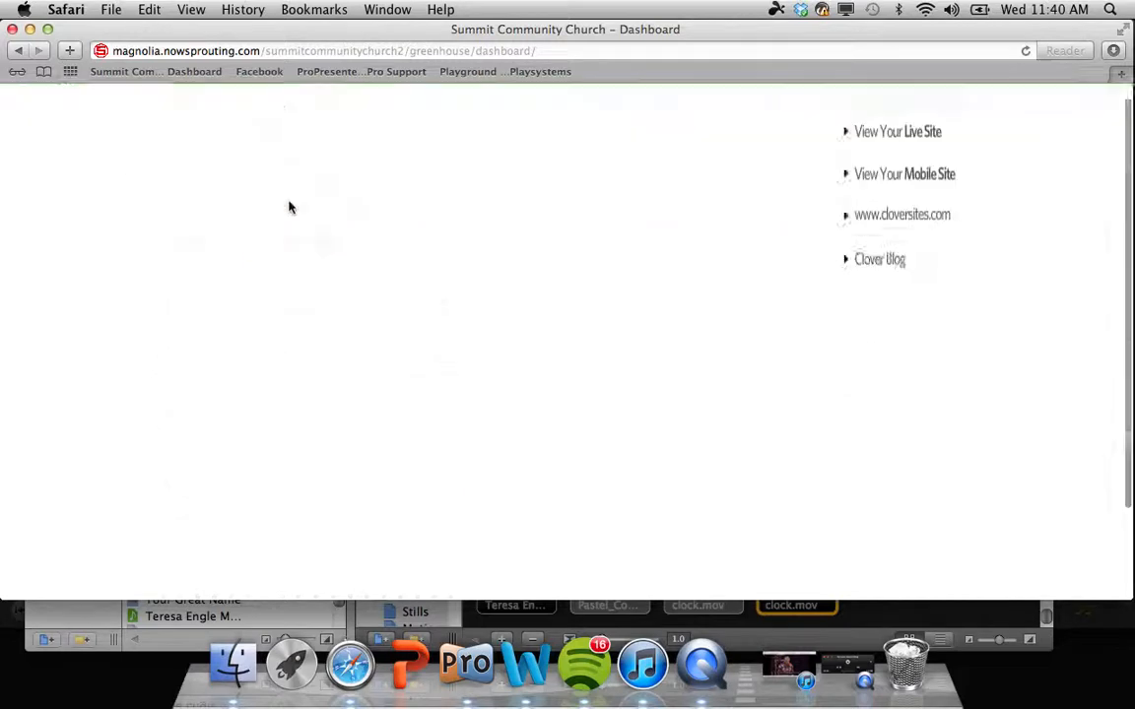
left_click(399, 197)
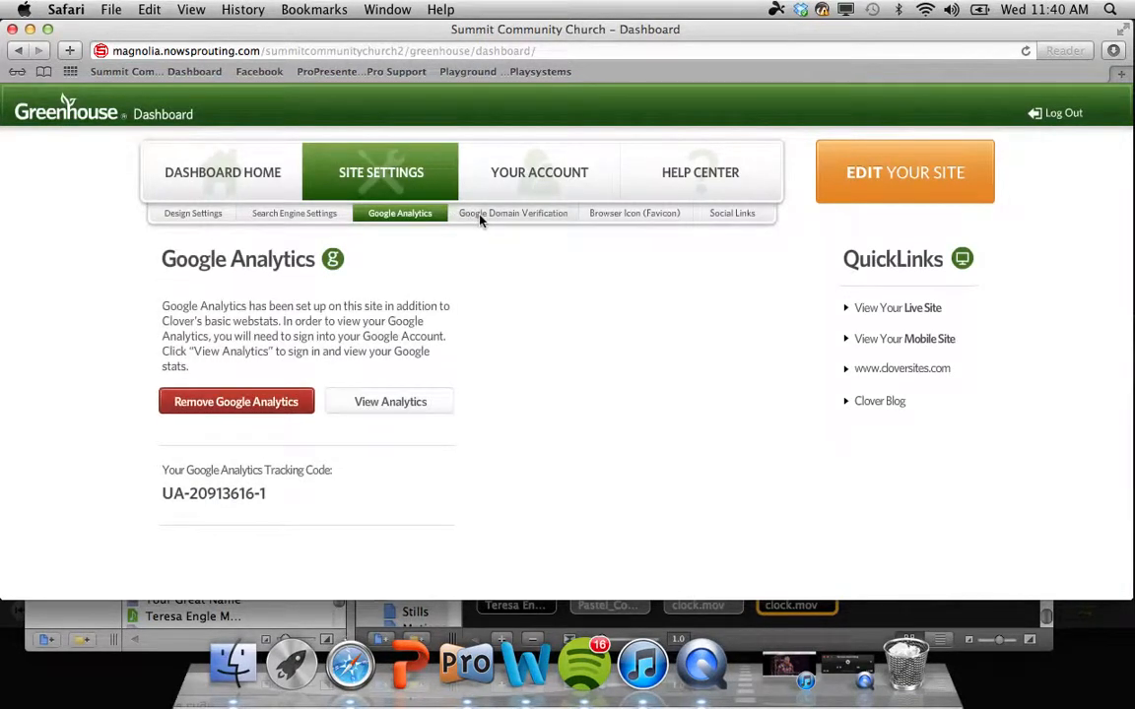
left_click(481, 217)
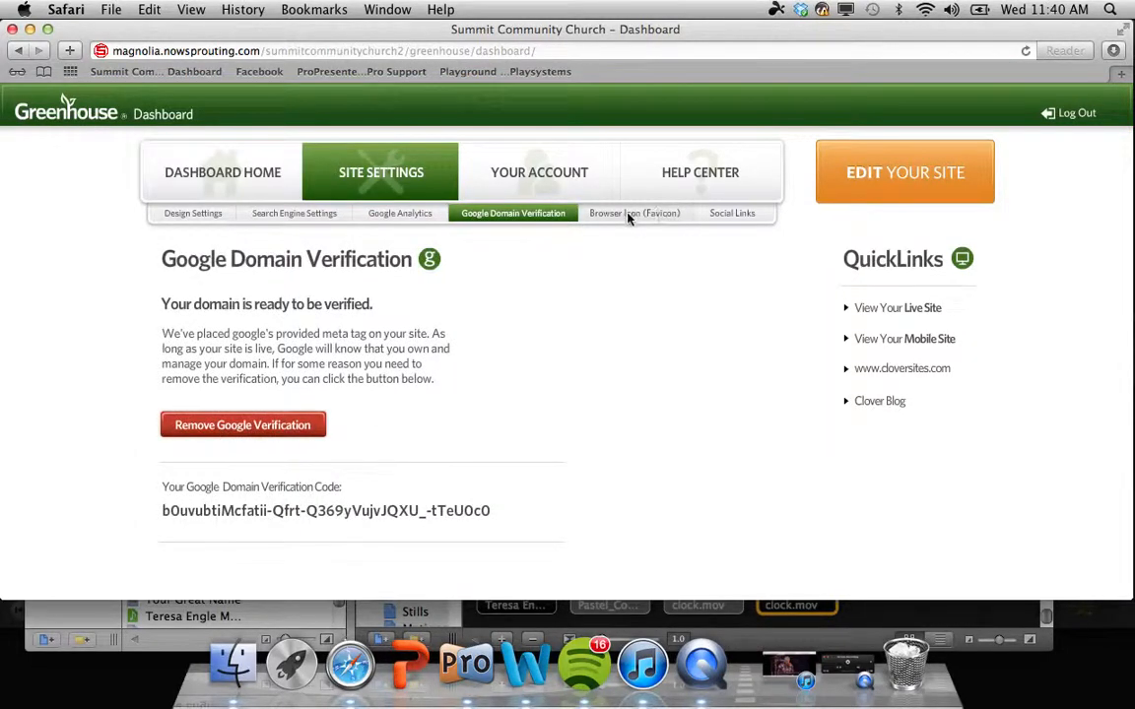
left_click(719, 222)
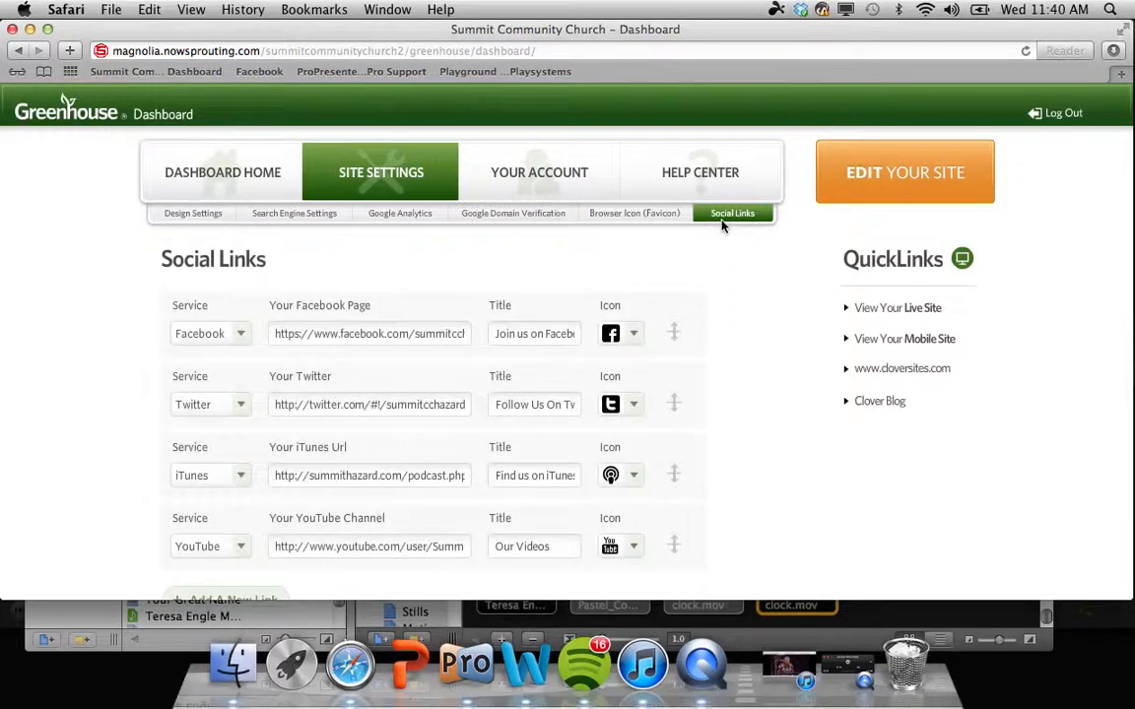
scroll(721, 227, "down", 2)
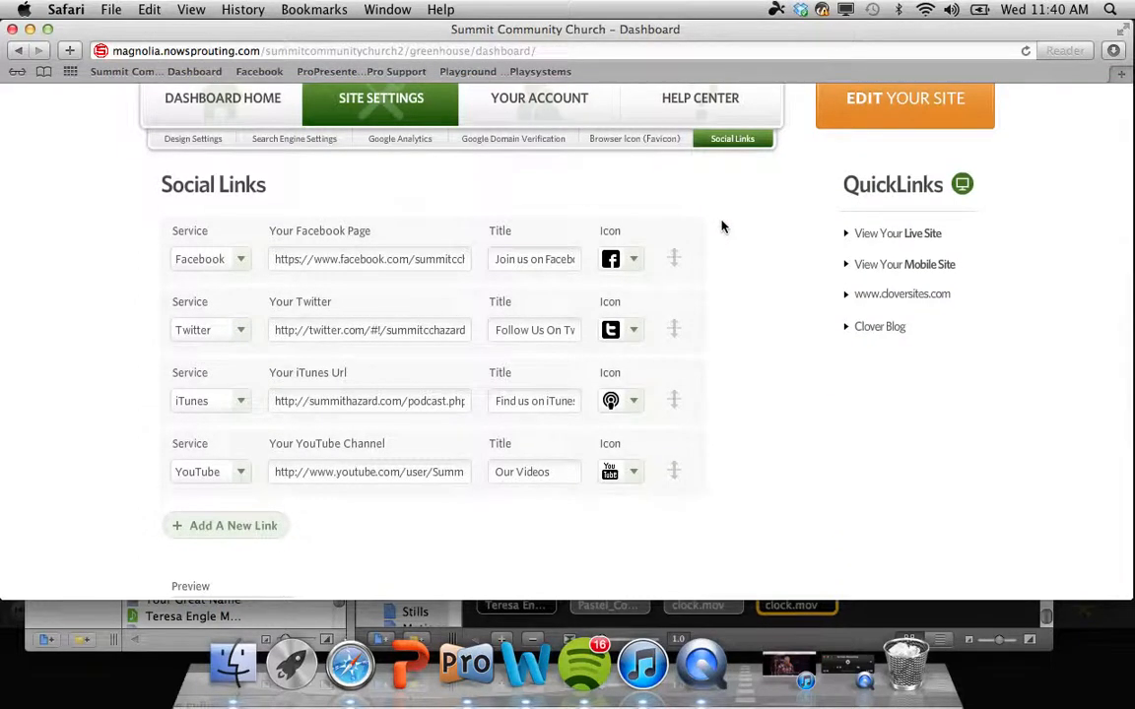
scroll(721, 226, "down", 1)
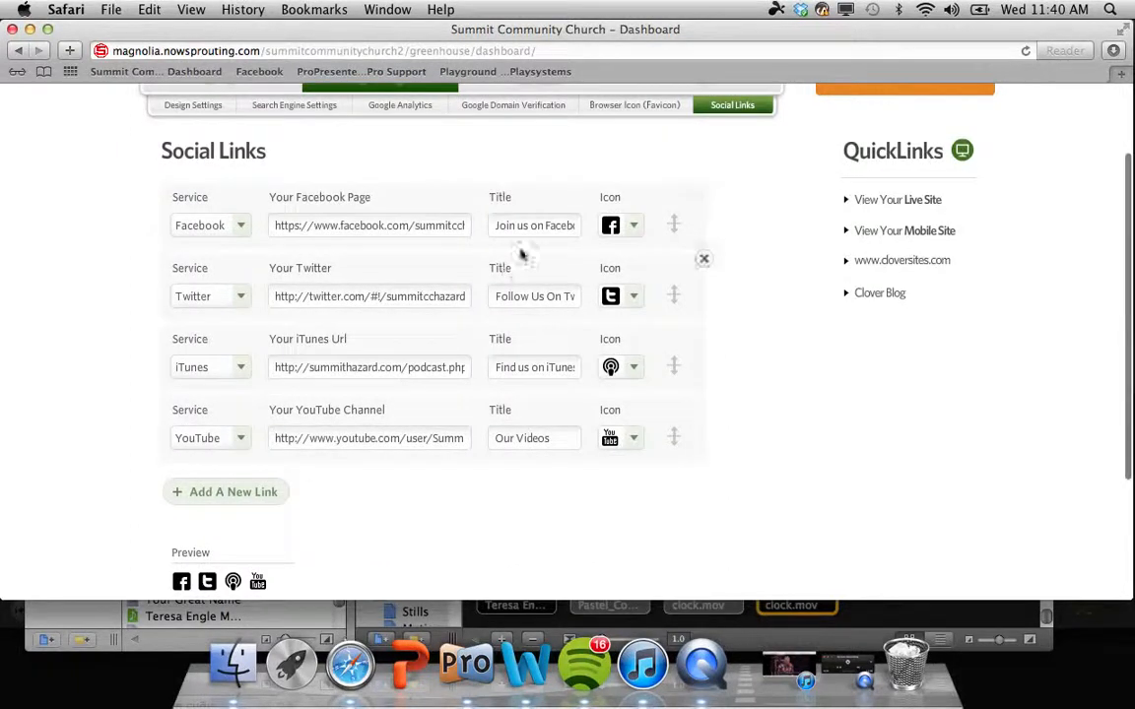
scroll(701, 247, "down", 1)
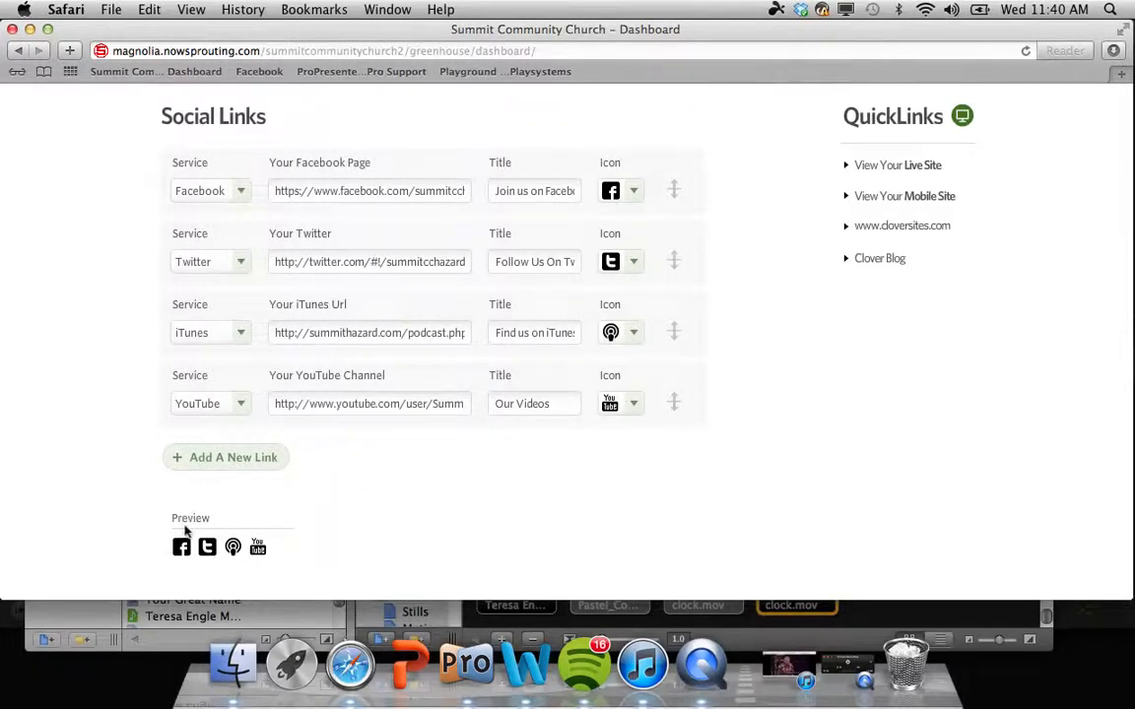
mouse_move(181, 548)
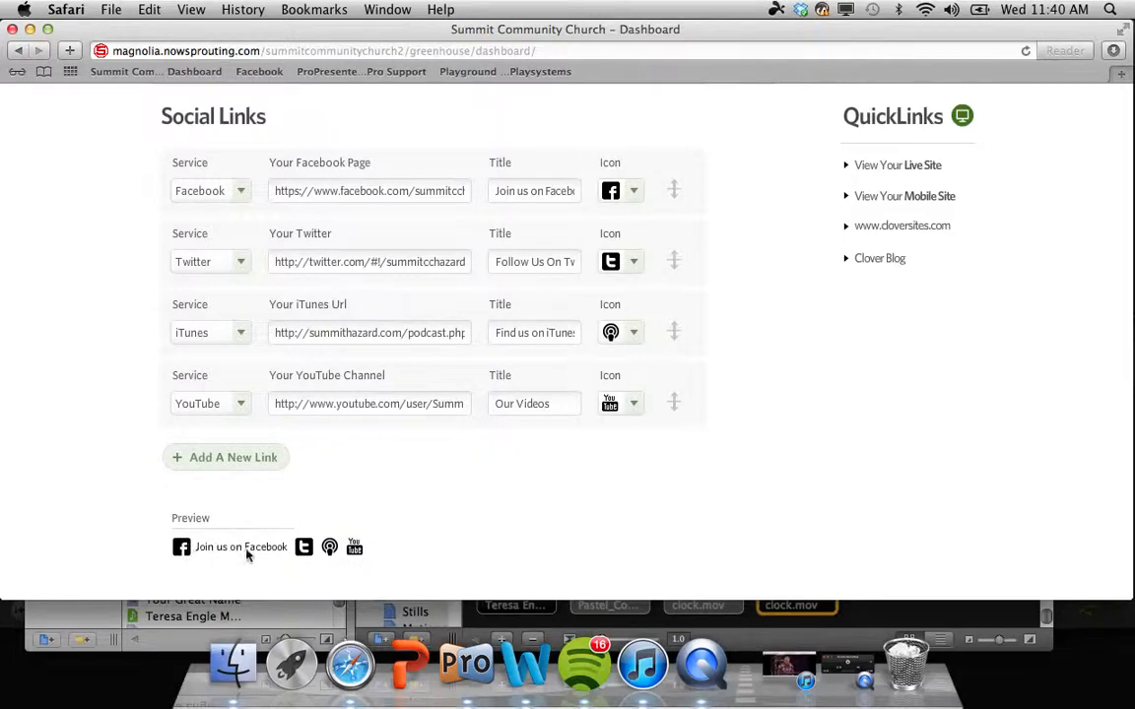
mouse_move(298, 552)
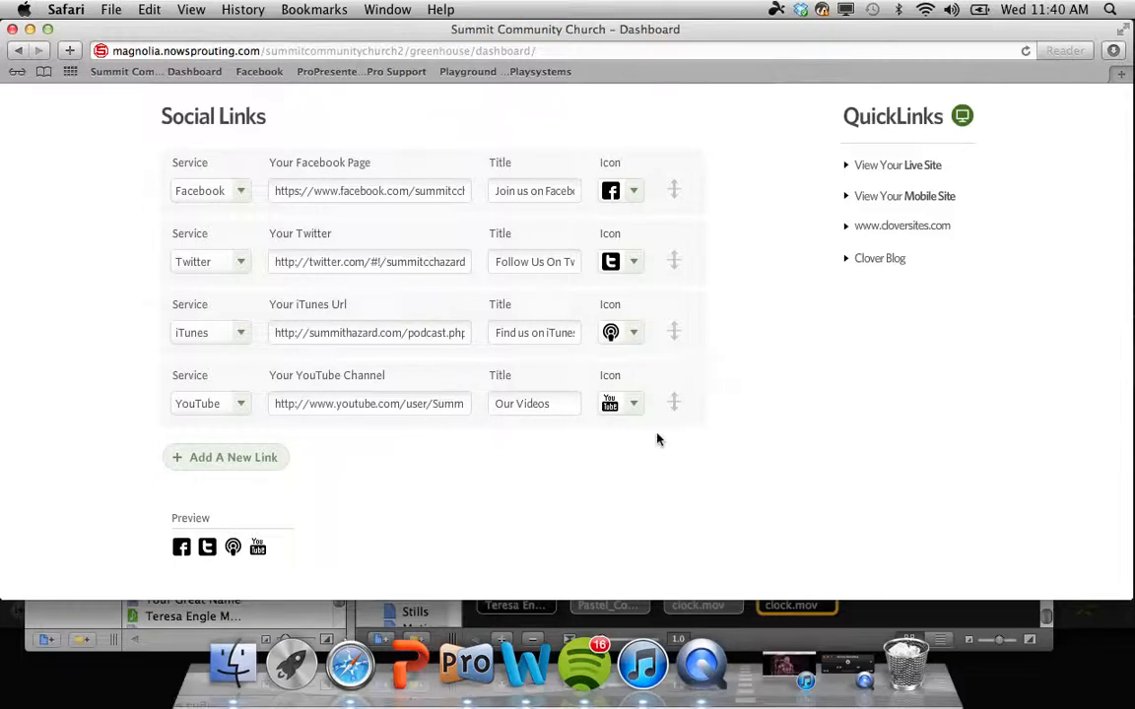
left_click(205, 459)
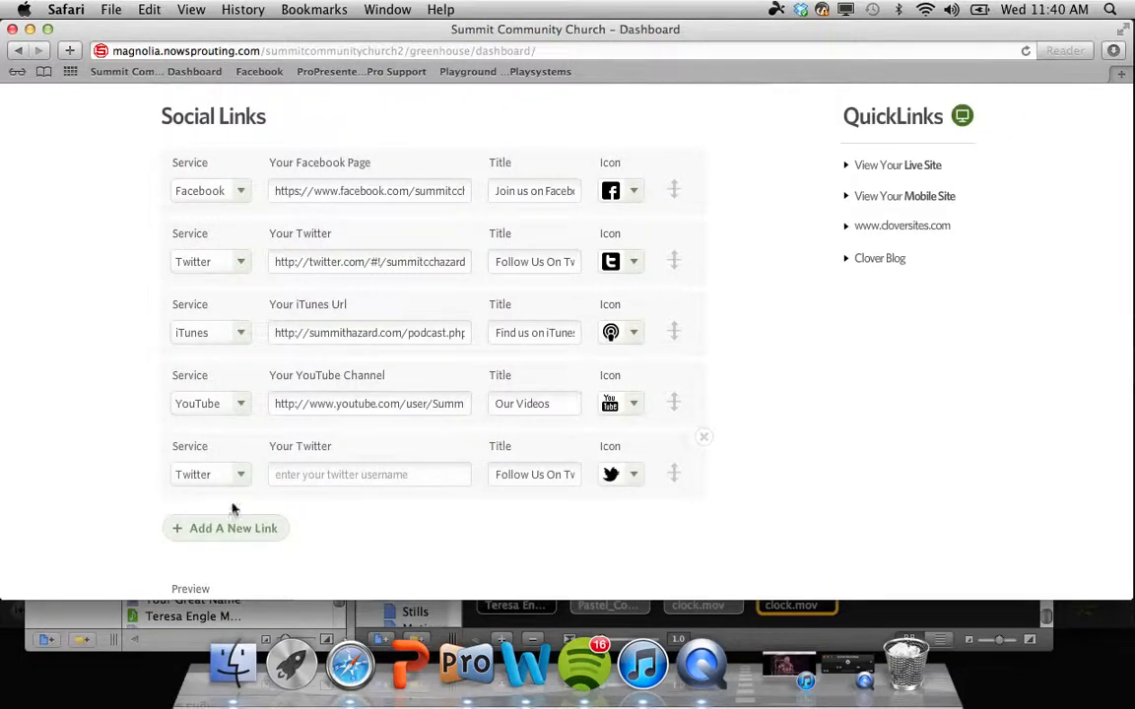
left_click(246, 471)
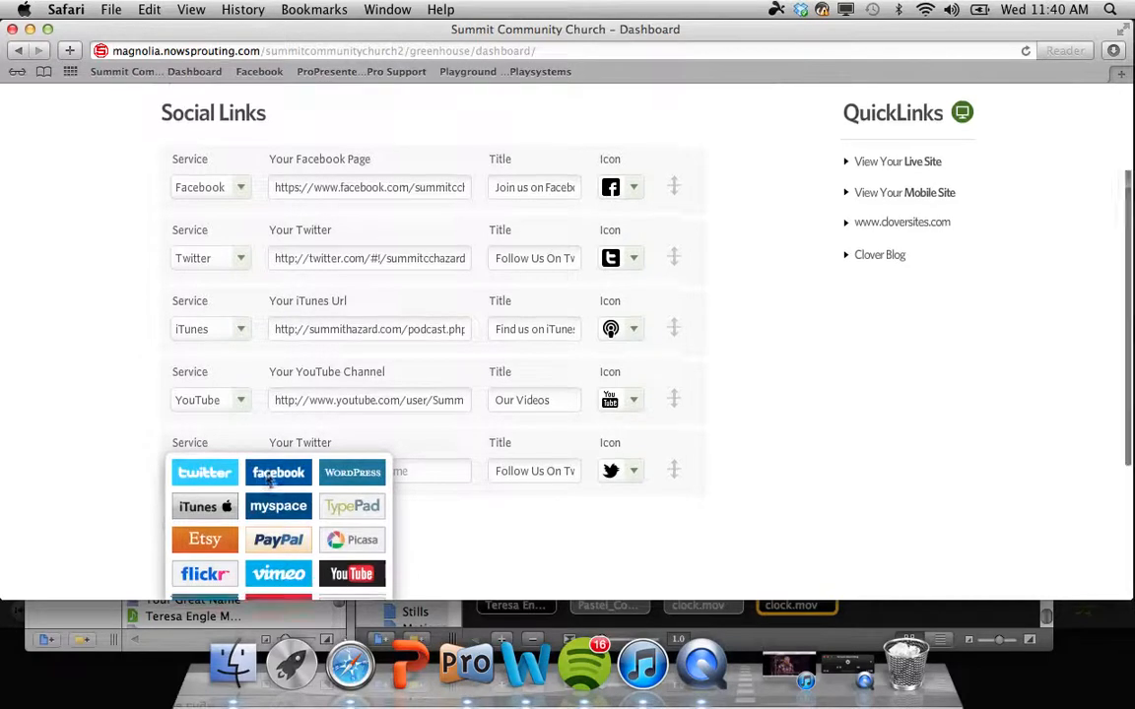
scroll(266, 481, "down", 2)
scroll(266, 481, "down", 2)
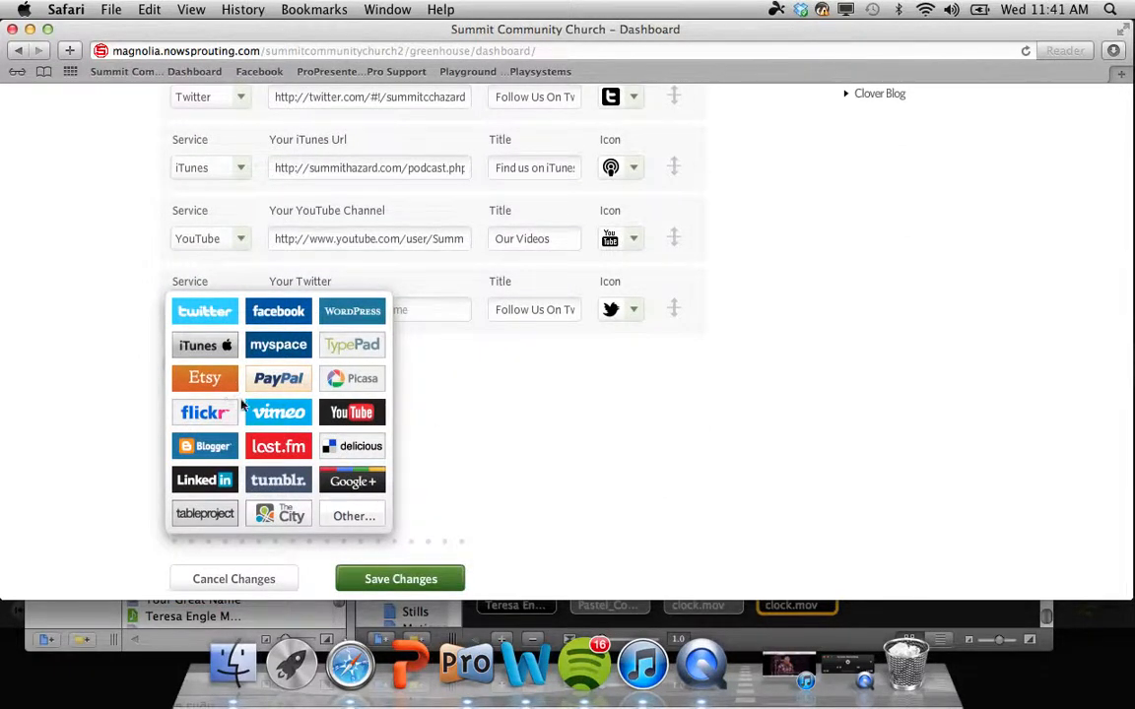
left_click(450, 393)
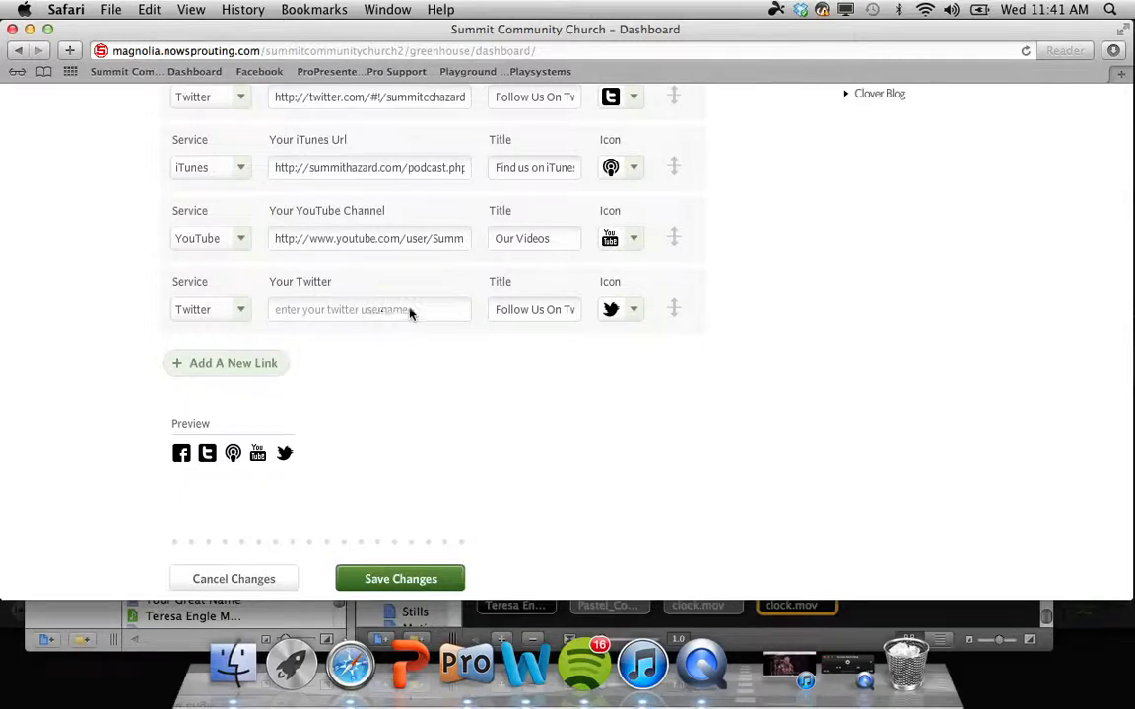
left_click(636, 312)
left_click(744, 370)
mouse_move(677, 312)
left_click(705, 273)
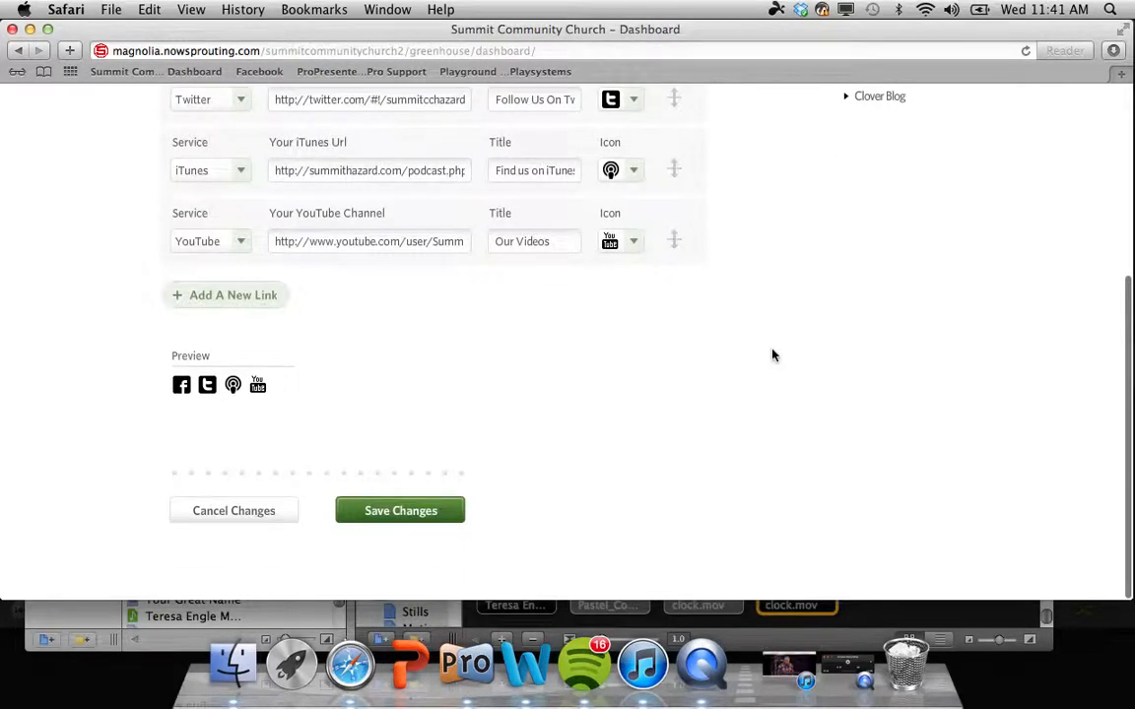
scroll(773, 355, "up", 5)
Step: View the account contact information page
left_click(508, 174)
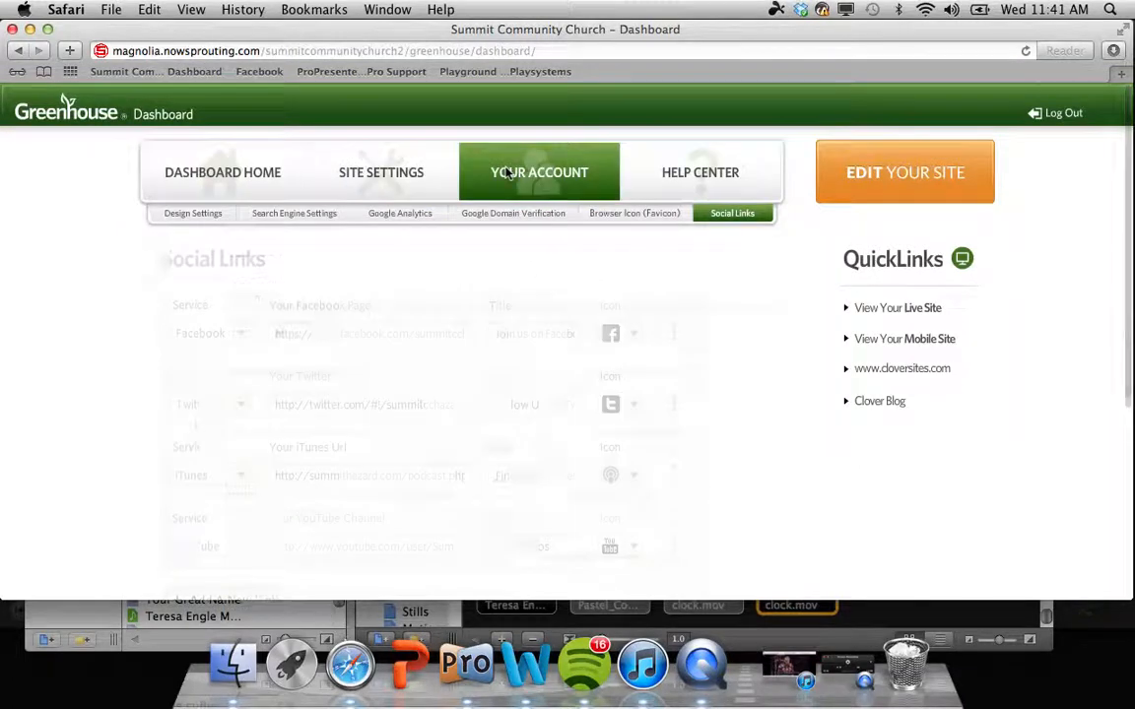
scroll(451, 271, "down", 3)
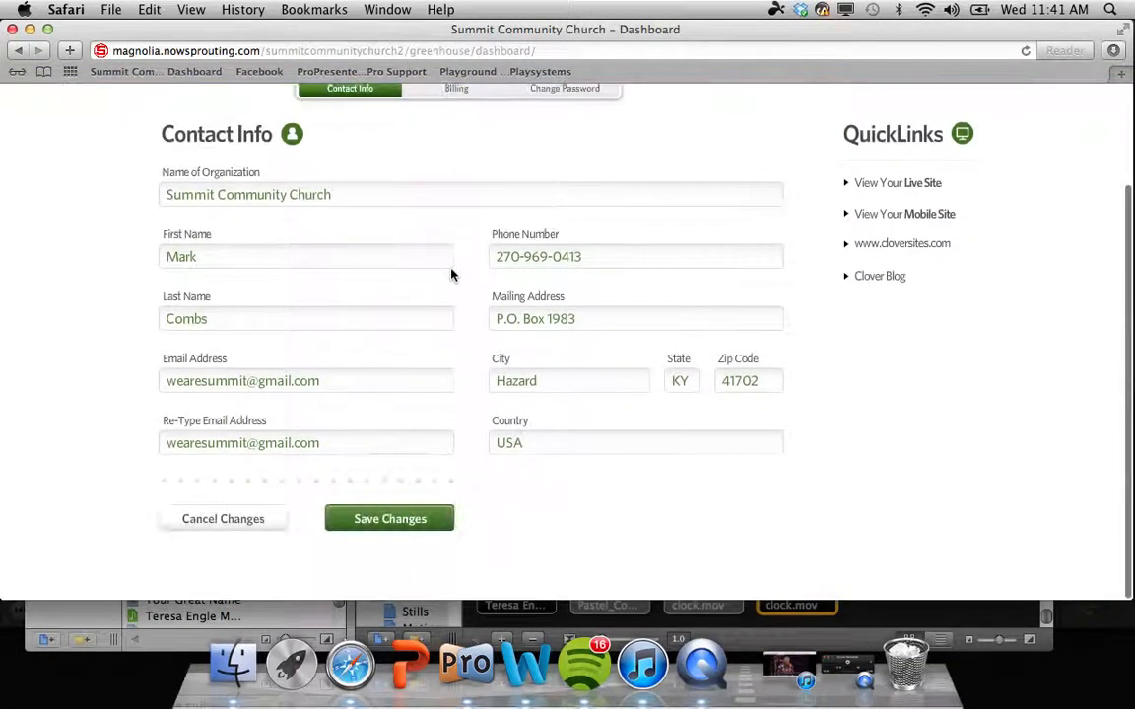
scroll(452, 273, "up", 3)
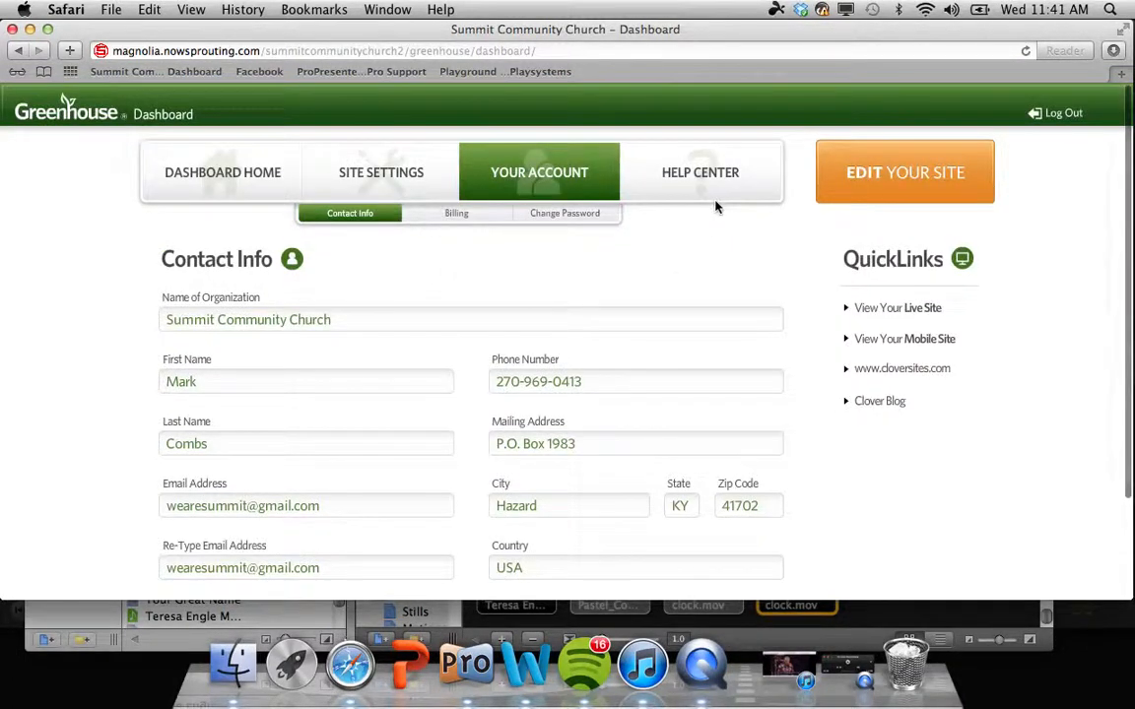
scroll(674, 252, "down", 3)
scroll(674, 253, "up", 3)
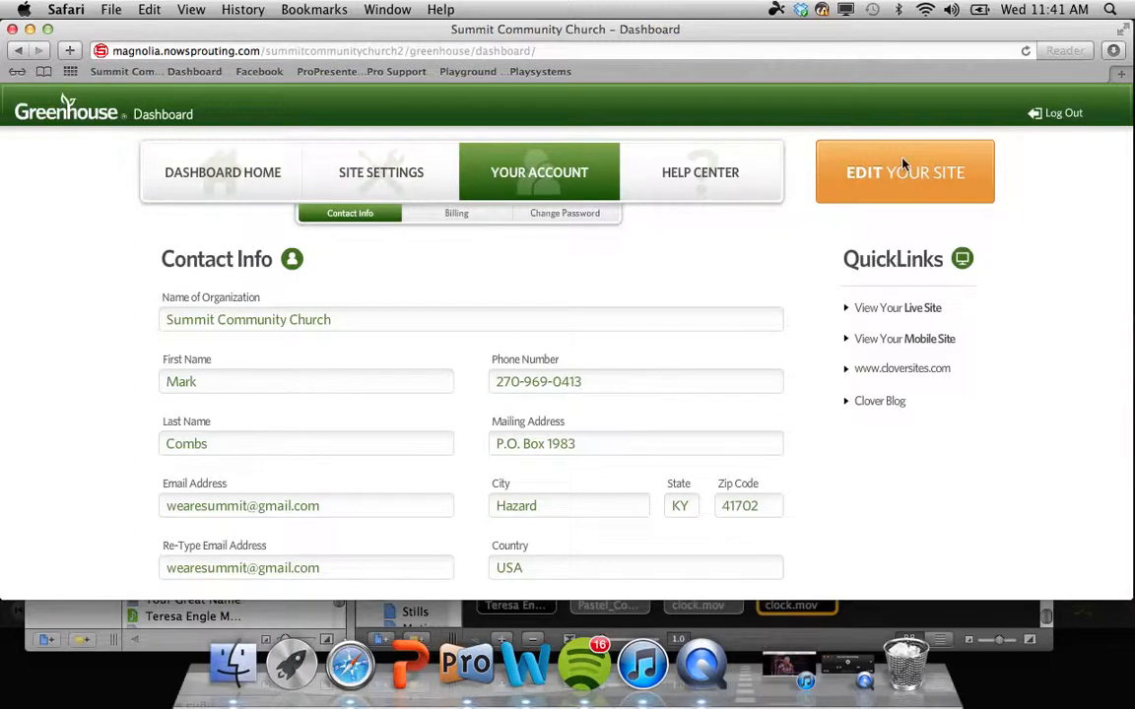
Step: Switch to the Help Center and look over its setup and site-usage articles
left_click(687, 192)
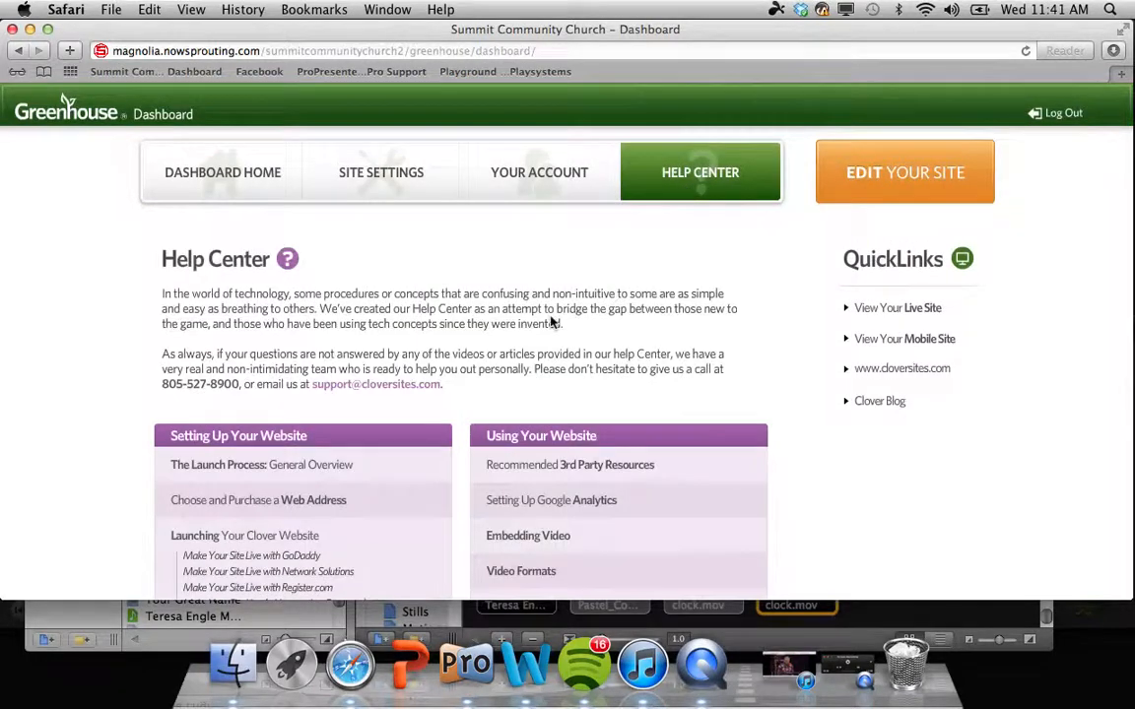
scroll(552, 323, "down", 5)
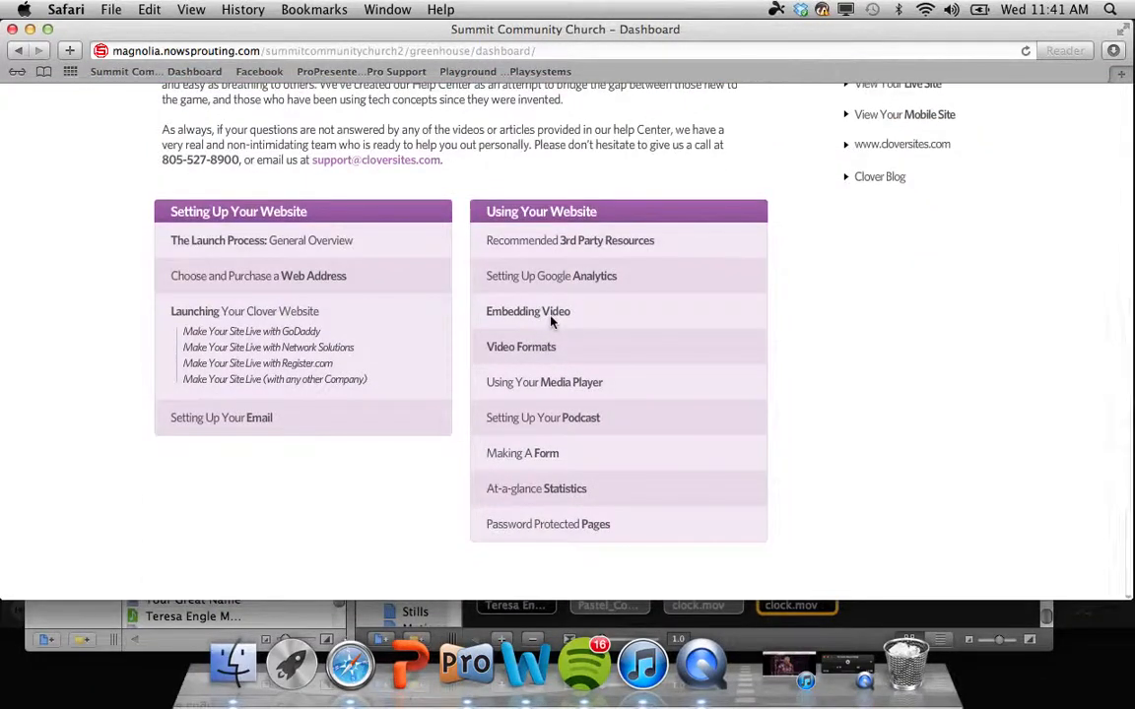
scroll(552, 321, "up", 2)
scroll(552, 320, "down", 2)
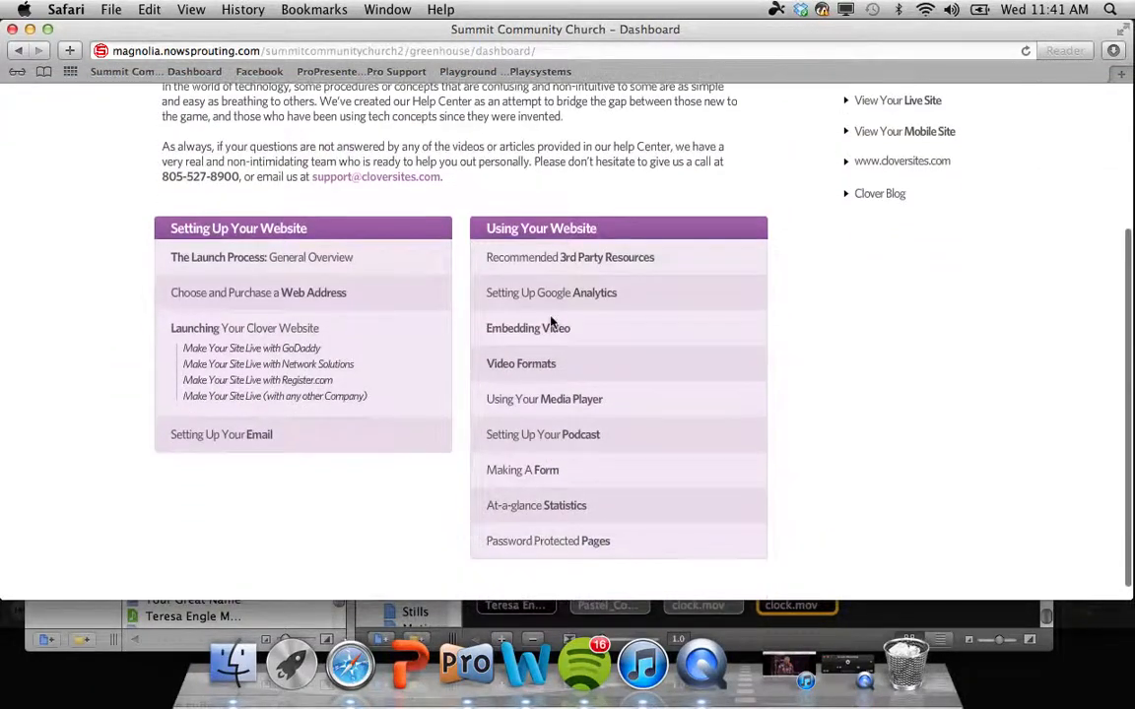
scroll(552, 320, "up", 5)
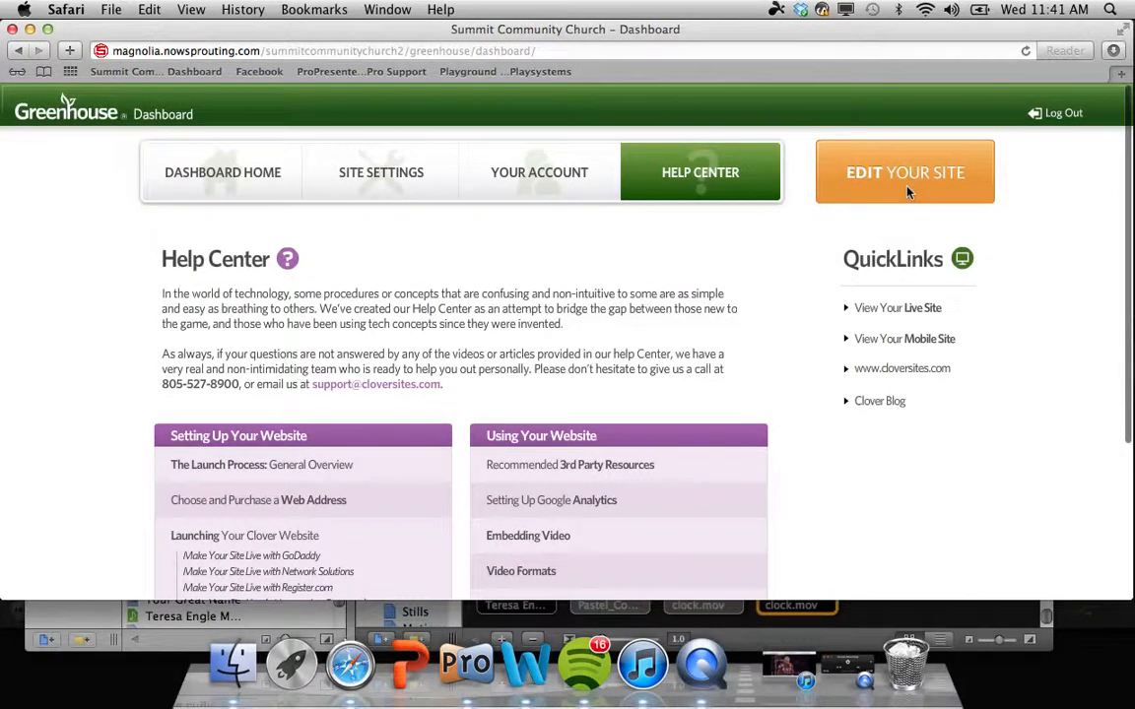
Step: Edit the church site and retitle the HOME page to BACON, then back to Home
left_click(907, 192)
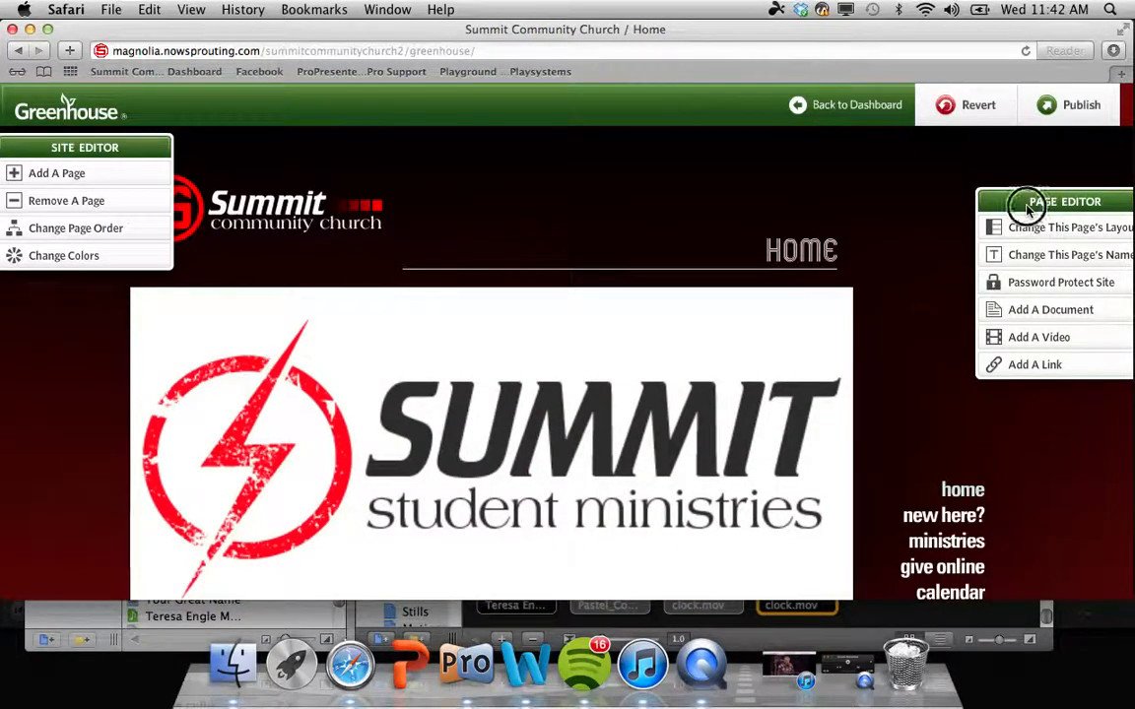
left_click_drag(1024, 203, 970, 162)
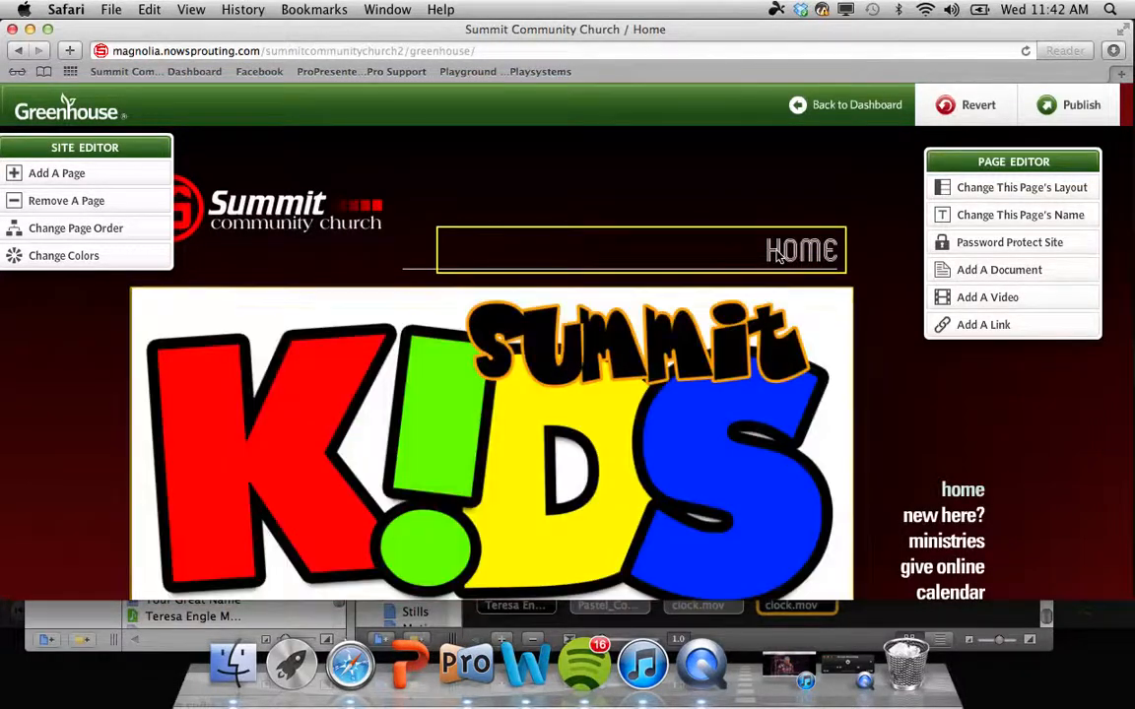
left_click(835, 252)
key("BackSpace")
key("BackSpace")
key("BackSpace")
key("BackSpace")
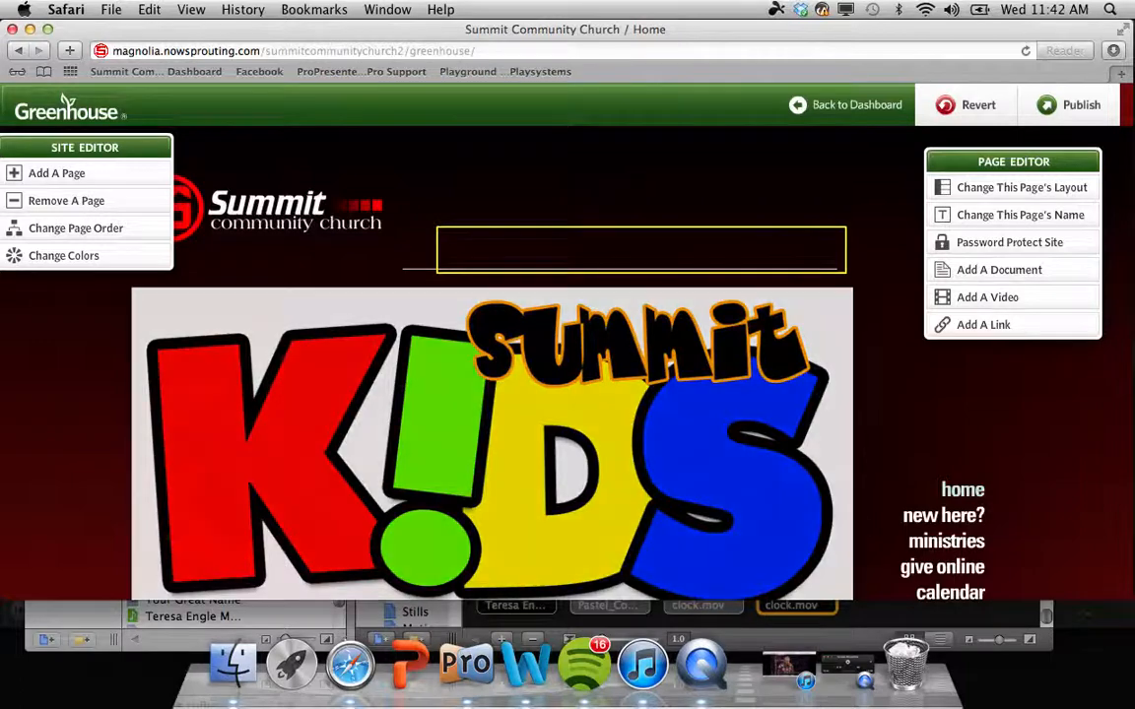
type("BACON")
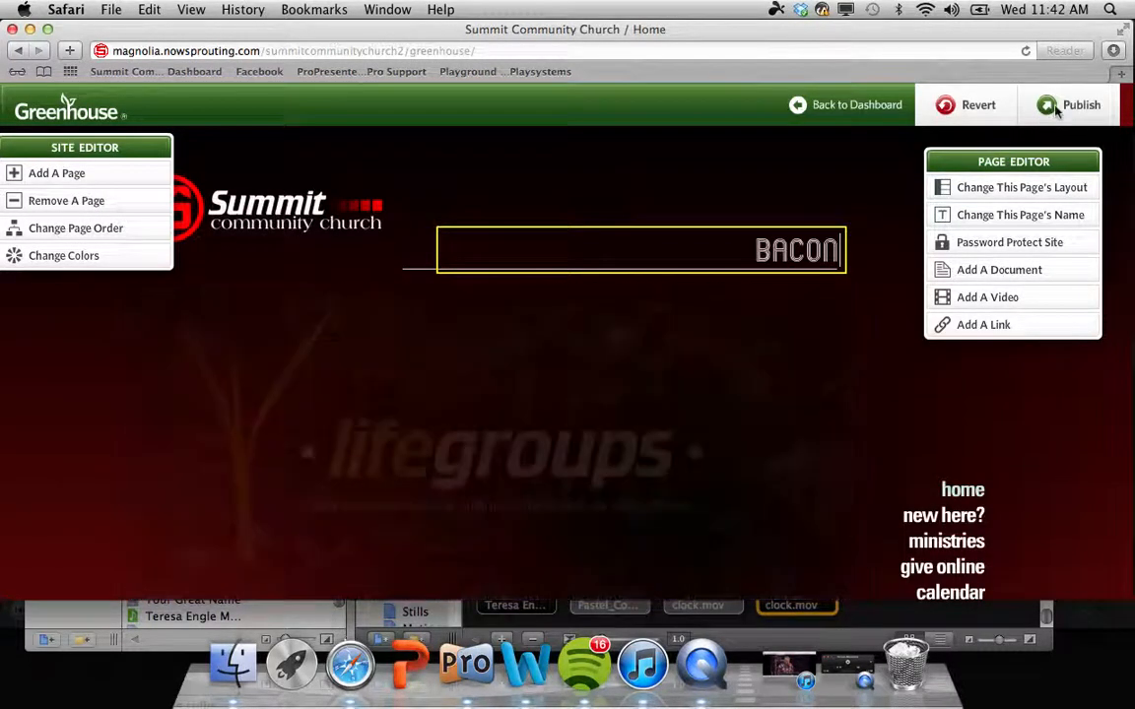
key("BackSpace")
key("BackSpace")
key("BackSpace")
key("BackSpace")
key("BackSpace")
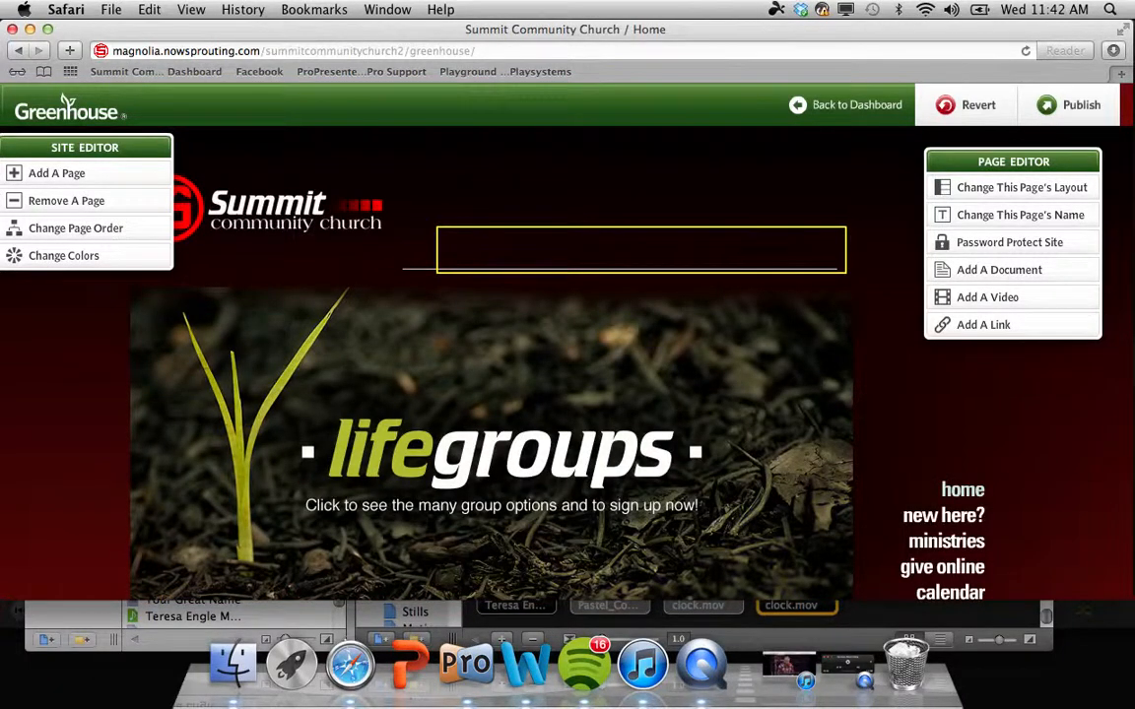
type("Home")
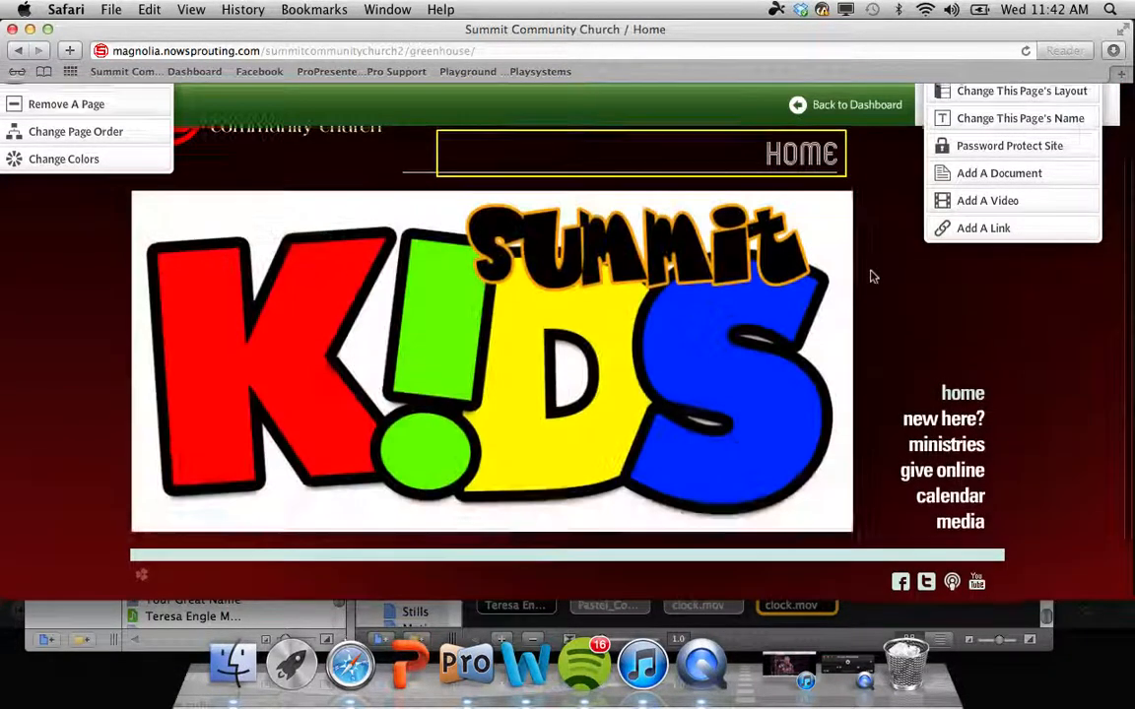
scroll(873, 276, "down", 3)
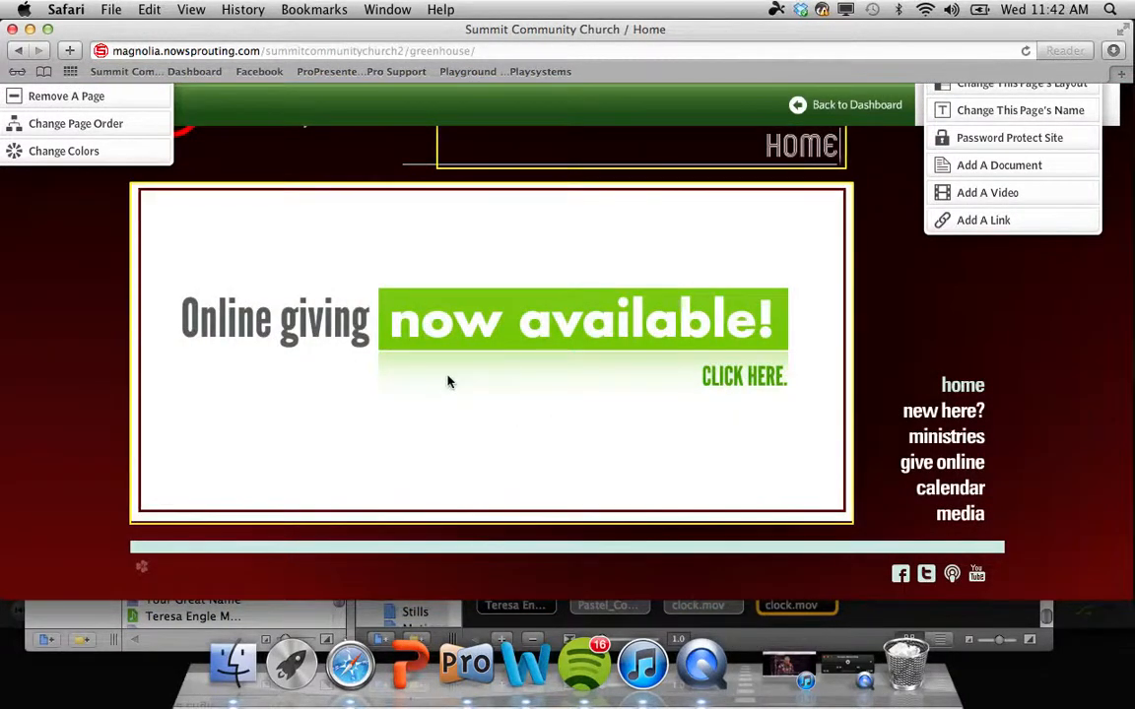
Step: Open the banner slideshow, then add three blank slides and delete them again
left_click(448, 383)
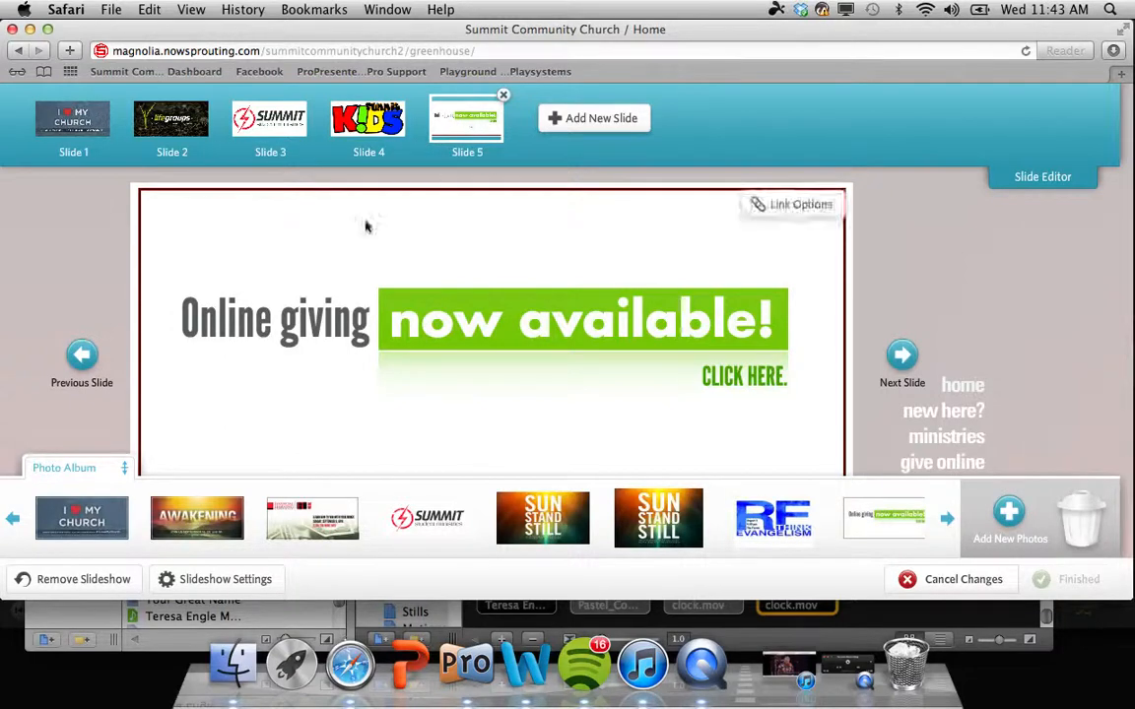
left_click(584, 117)
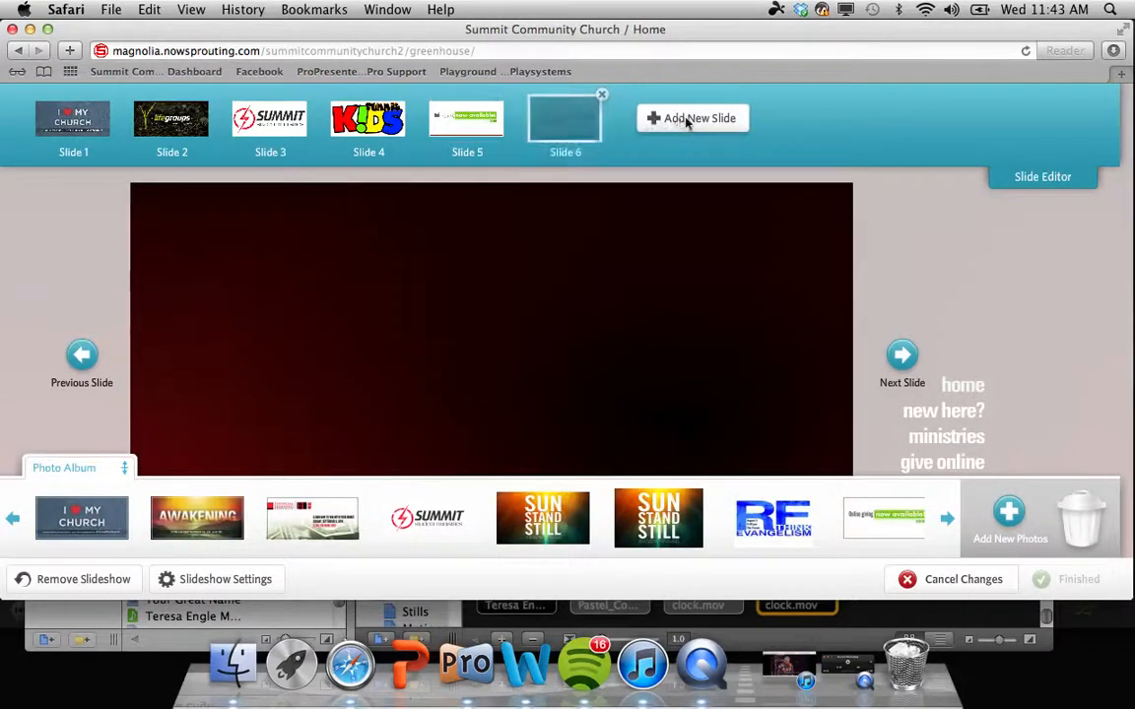
left_click(684, 121)
left_click(804, 122)
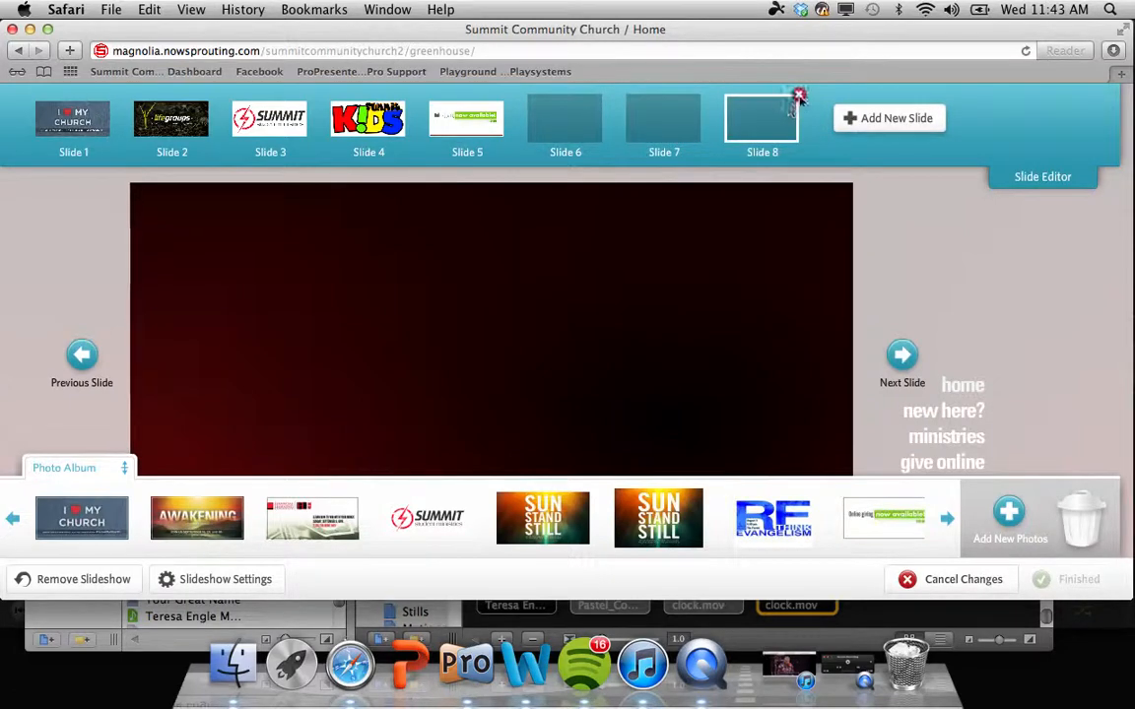
left_click(799, 96)
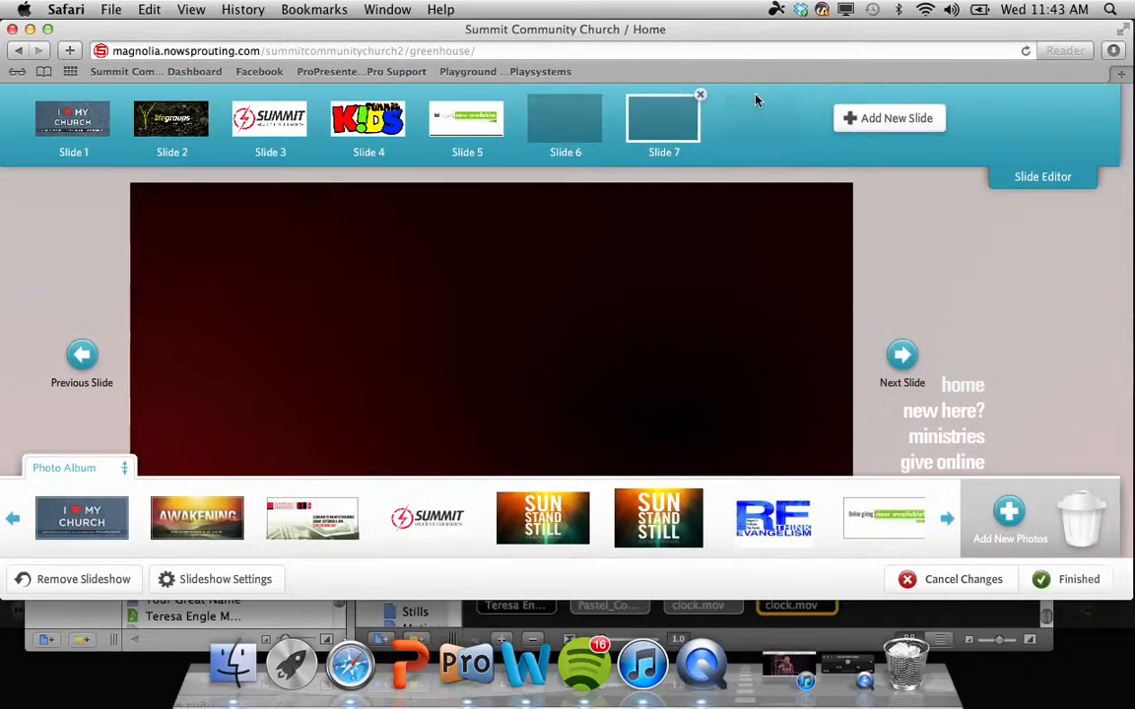
left_click(701, 96)
left_click(602, 96)
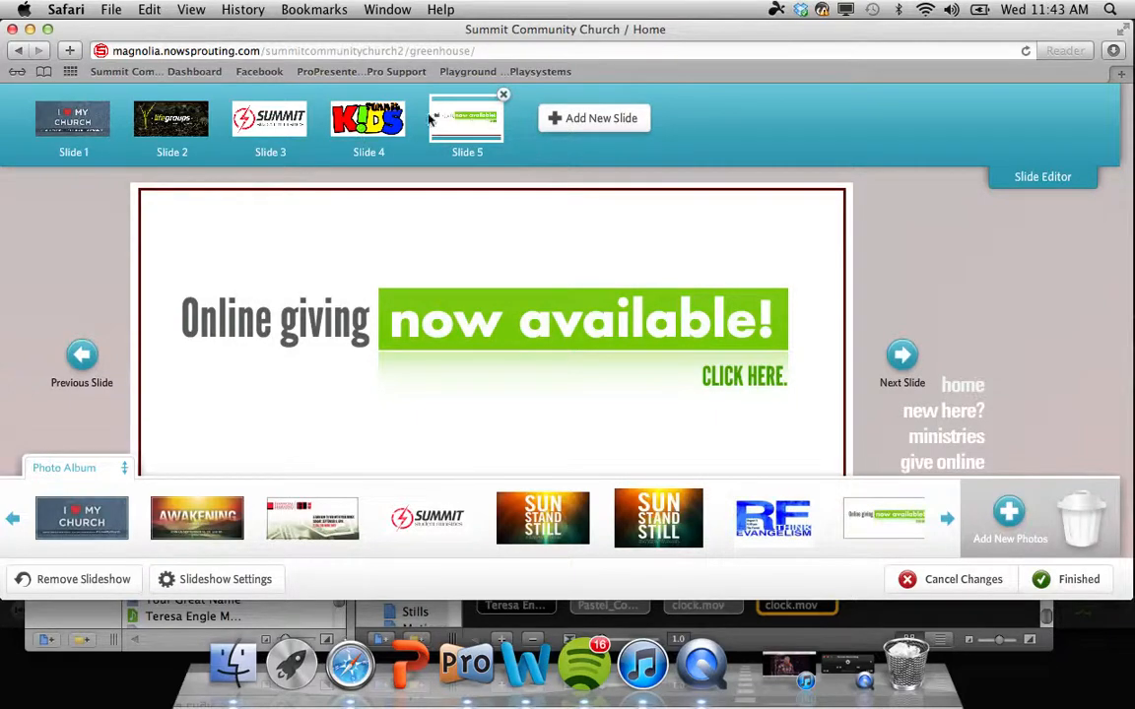
Step: Reorder the Summit and lifegroups slides and back, then view Slide 1's link options
left_click_drag(254, 132, 369, 113)
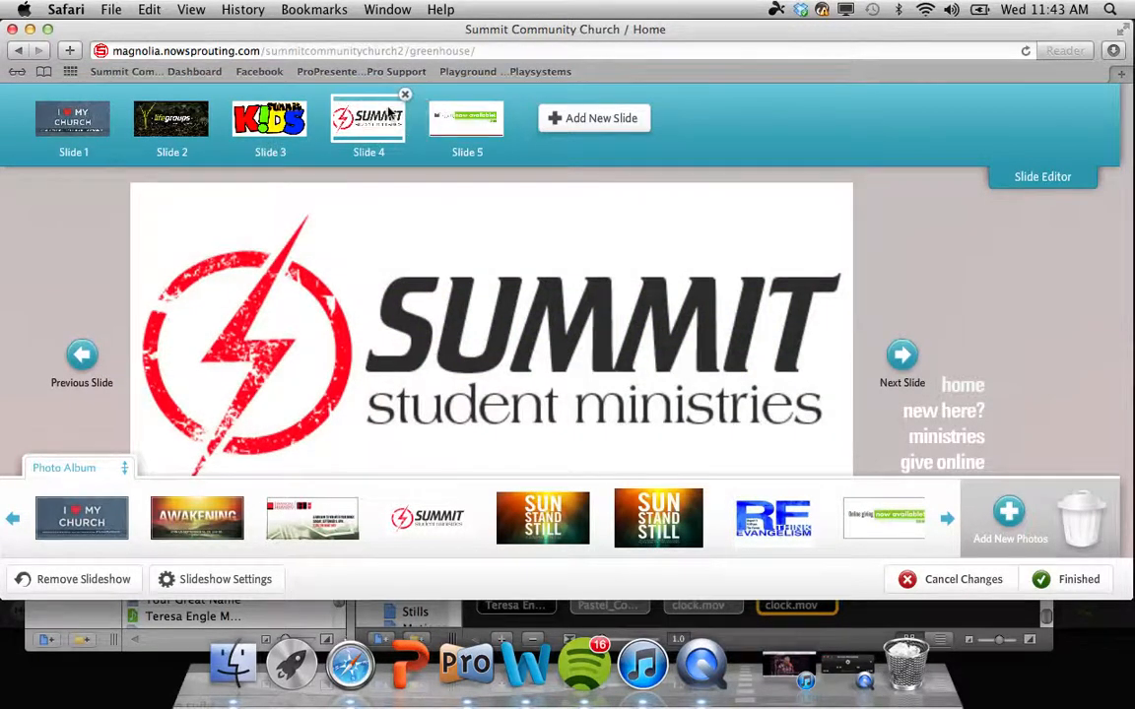
mouse_move(187, 111)
left_mouse_down()
mouse_move(368, 111)
mouse_move(274, 113)
mouse_move(119, 148)
mouse_move(172, 116)
left_mouse_up()
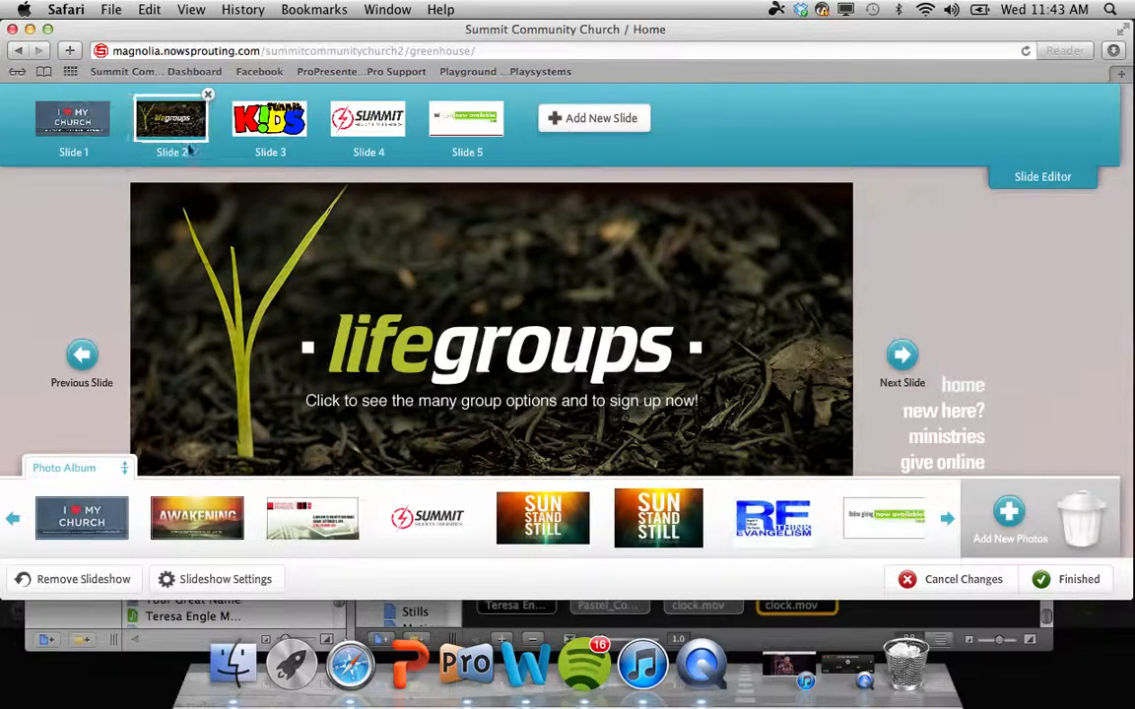
left_click(354, 121)
left_click_drag(354, 120, 271, 119)
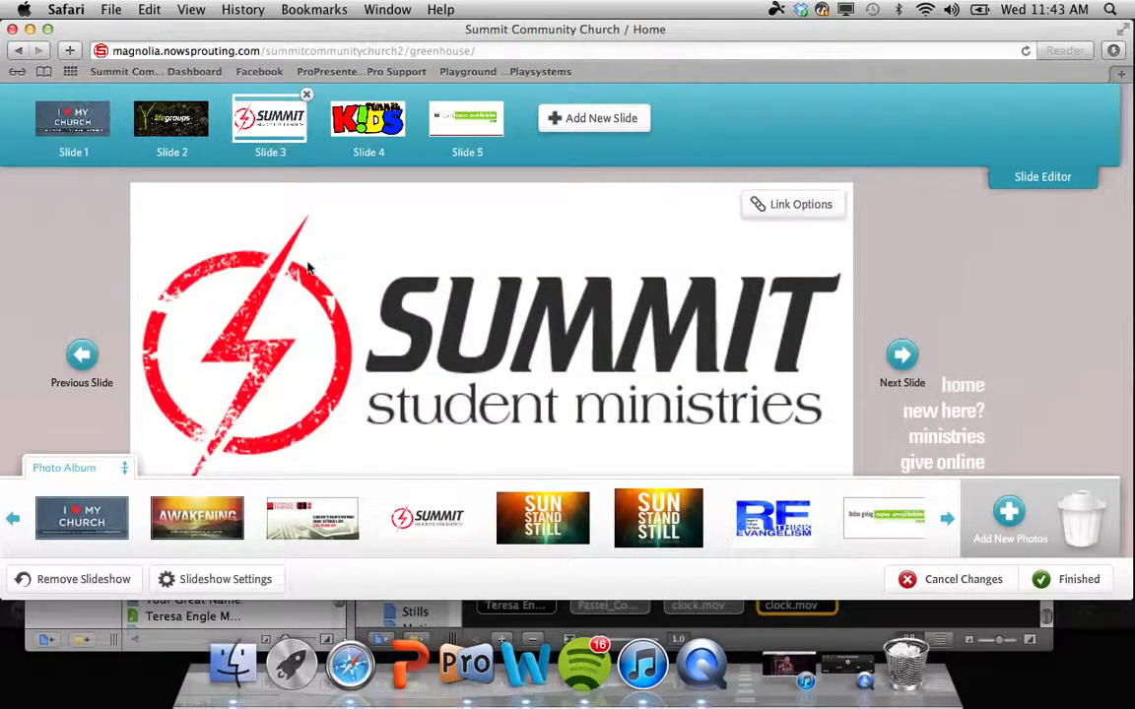
scroll(307, 268, "down", 2)
scroll(307, 268, "up", 2)
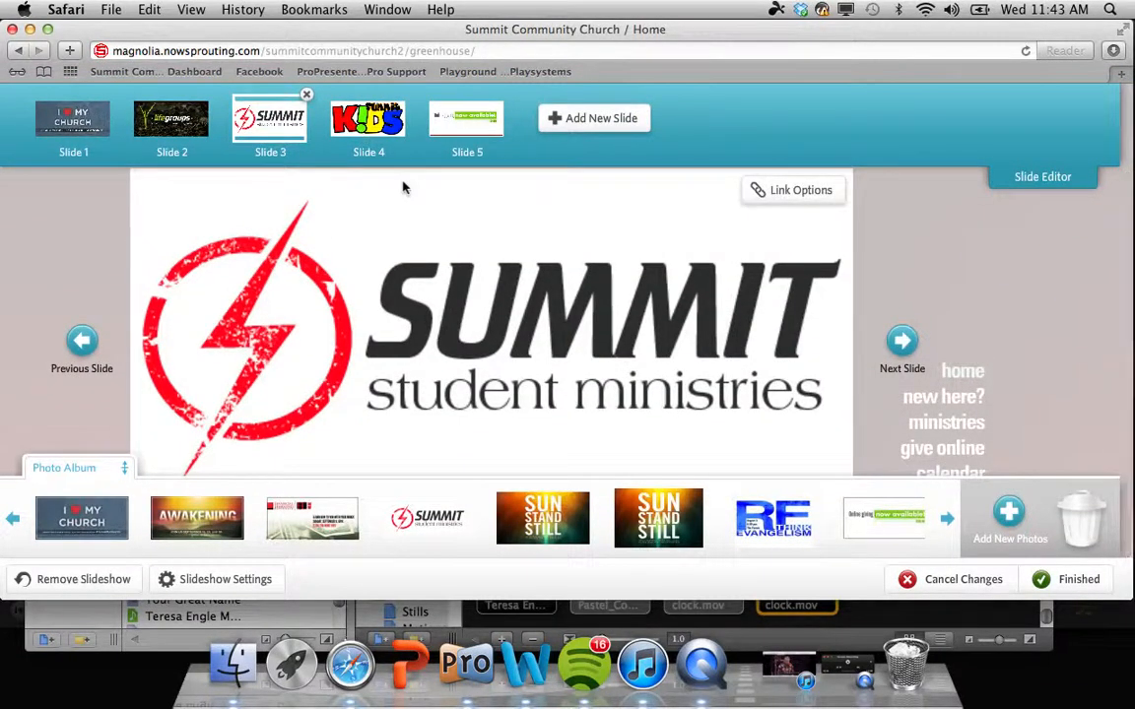
left_click(90, 136)
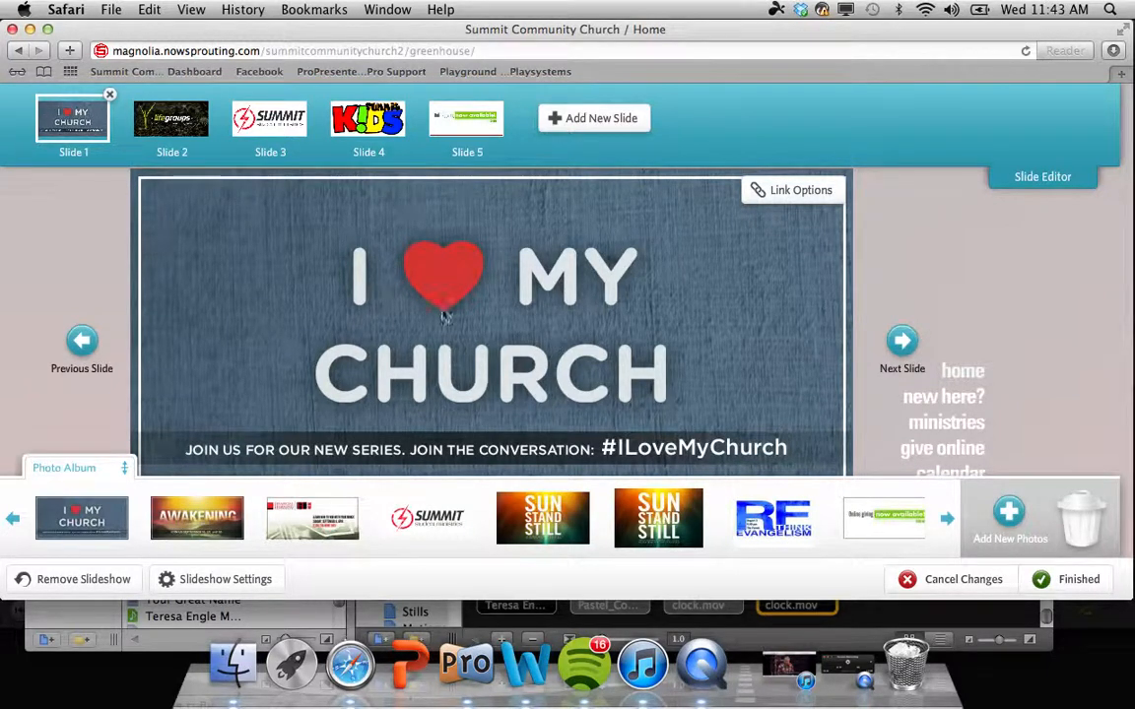
left_click(774, 193)
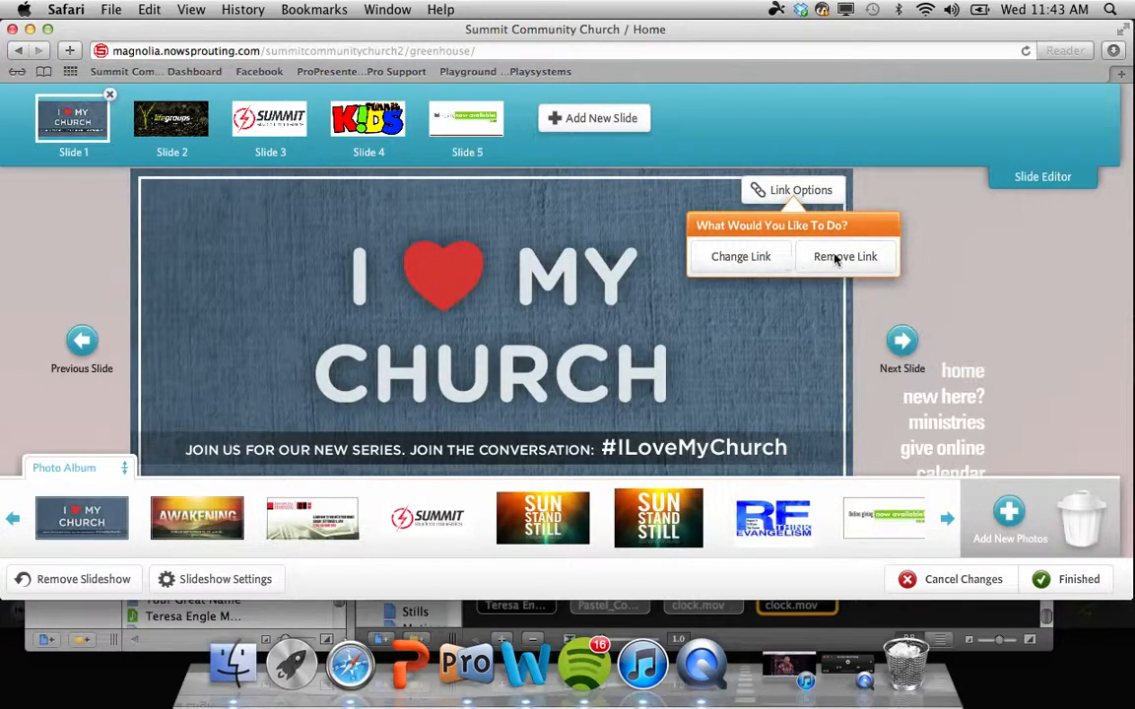
left_click(740, 258)
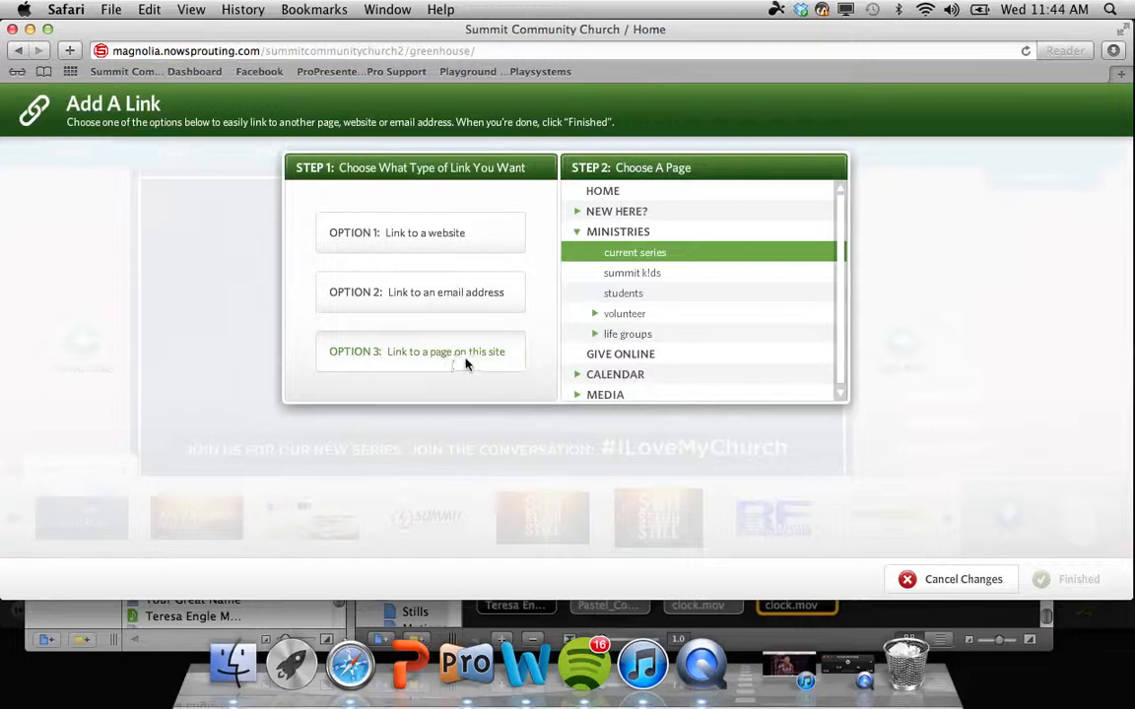
scroll(684, 246, "up", 3)
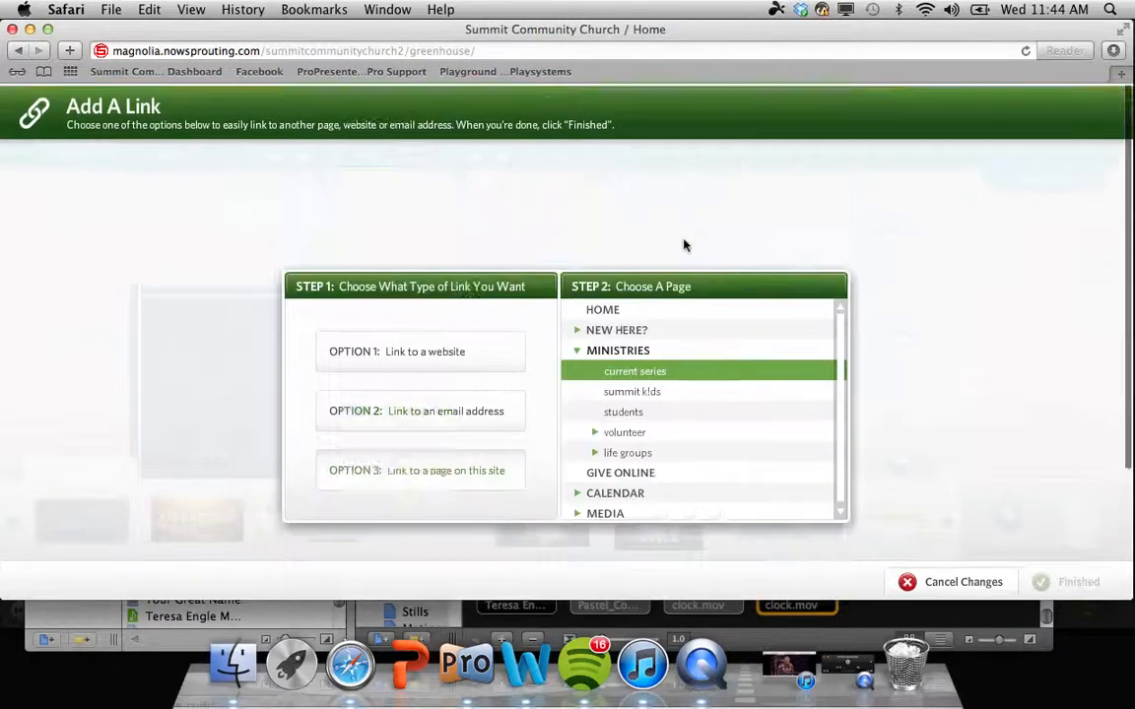
scroll(684, 245, "down", 3)
scroll(684, 245, "up", 3)
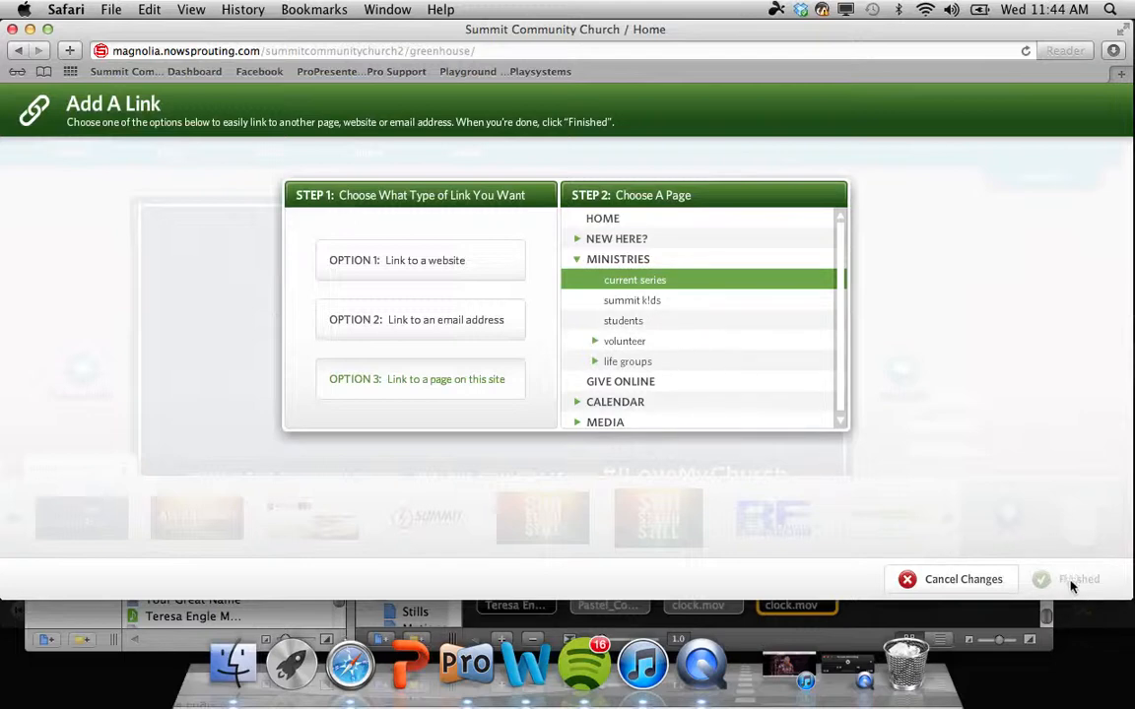
left_click(990, 582)
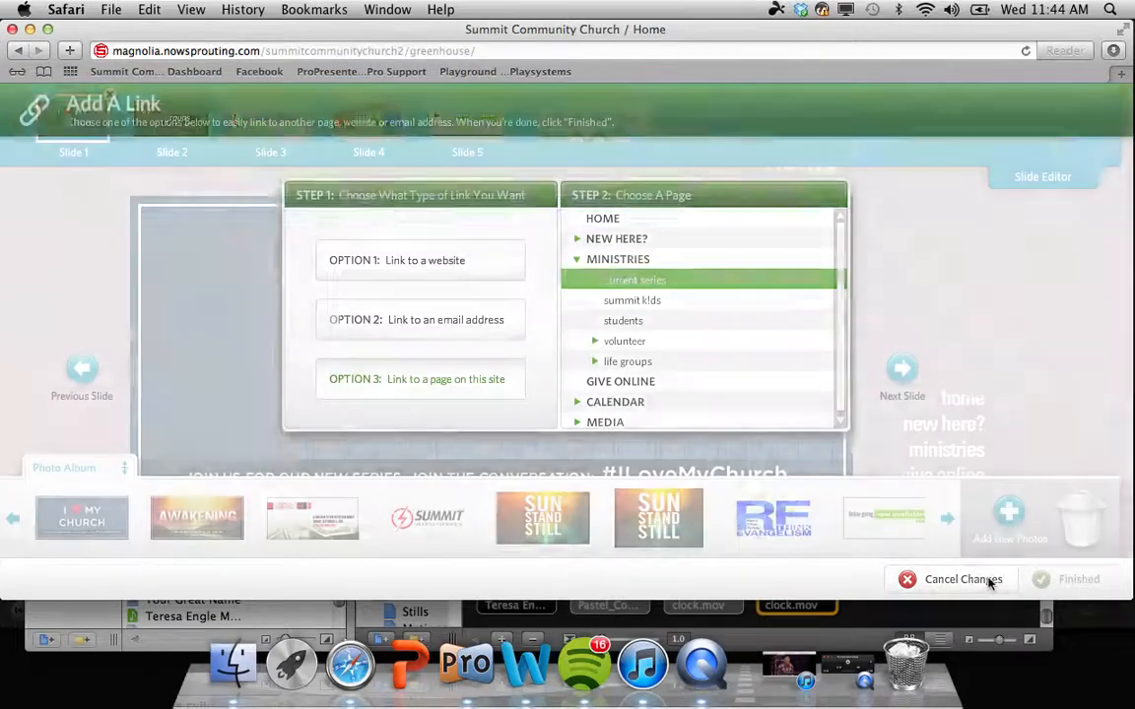
Step: Finish the slideshow, then open the 'new here?' page, moving the Page Editor panel aside
scroll(806, 431, "down", 3)
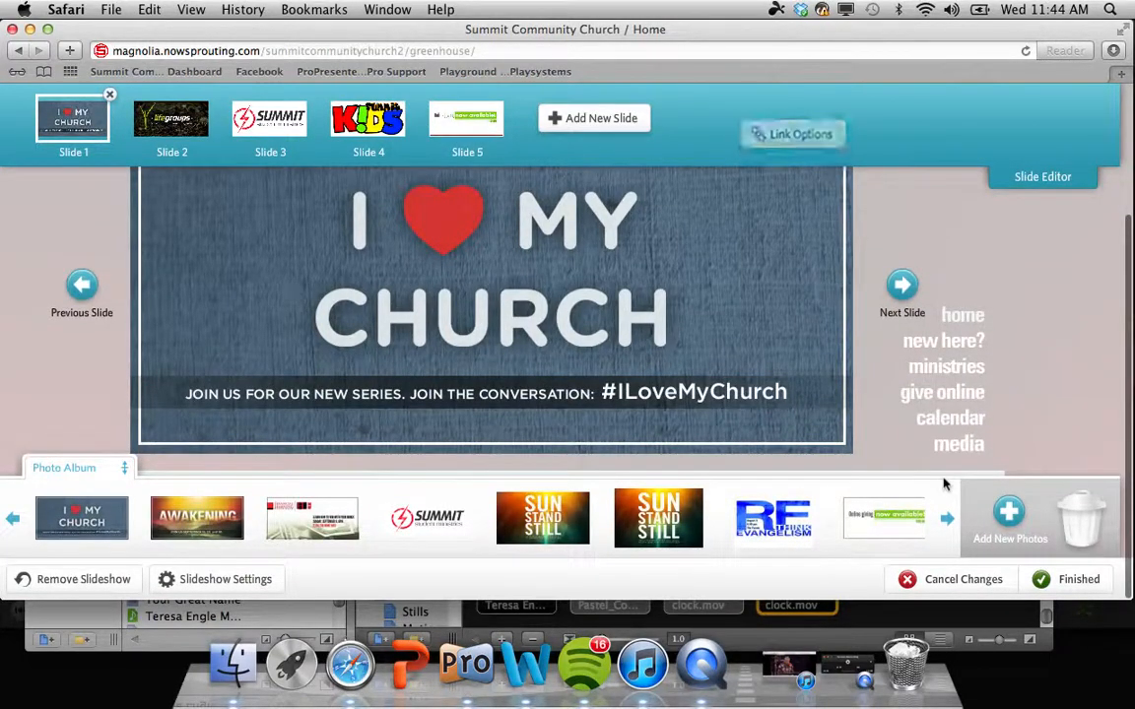
left_click(1041, 580)
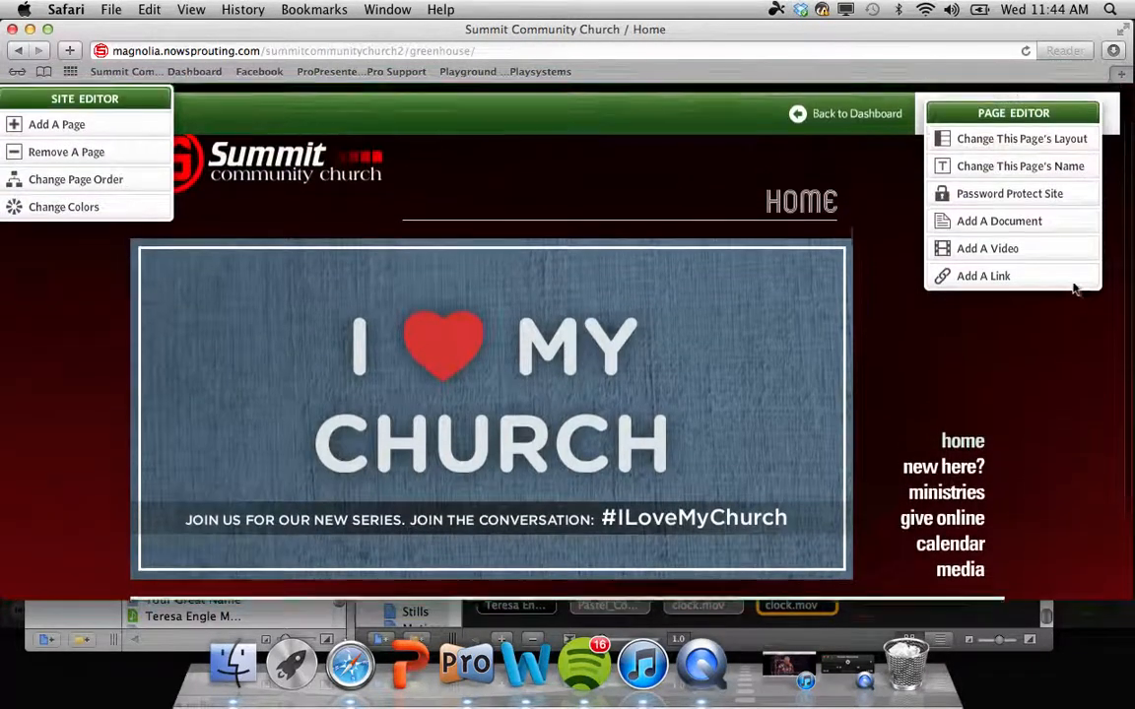
left_click_drag(1038, 131, 131, 297)
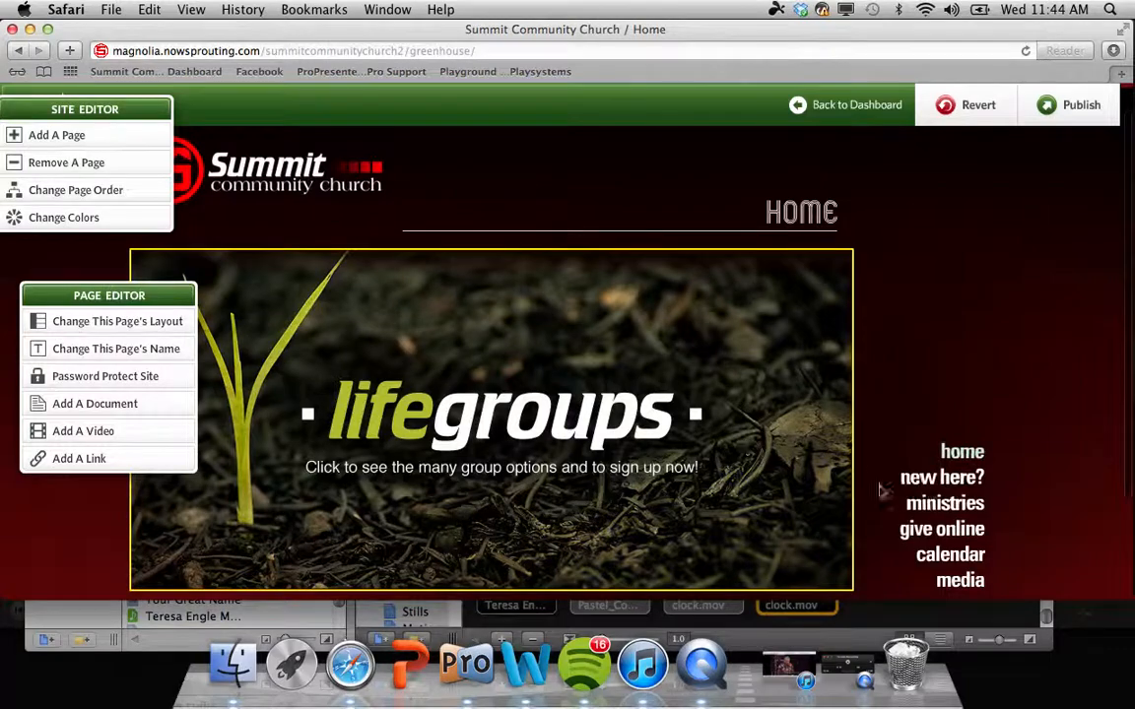
left_click(931, 479)
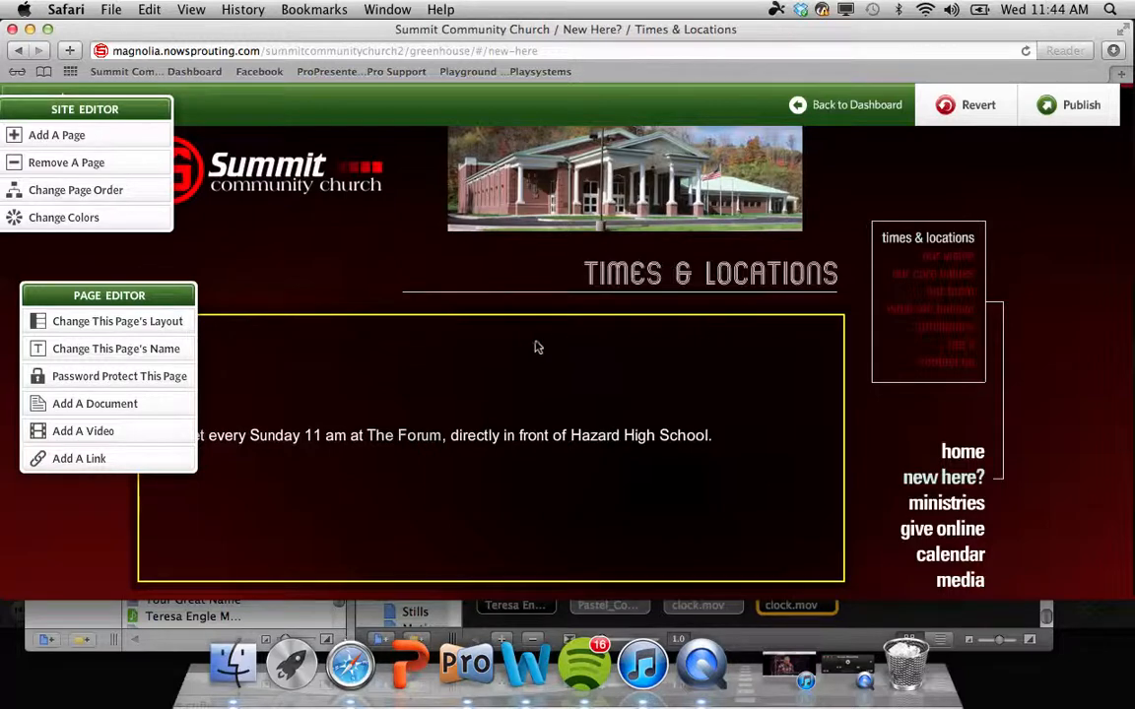
left_click_drag(182, 297, 1133, 253)
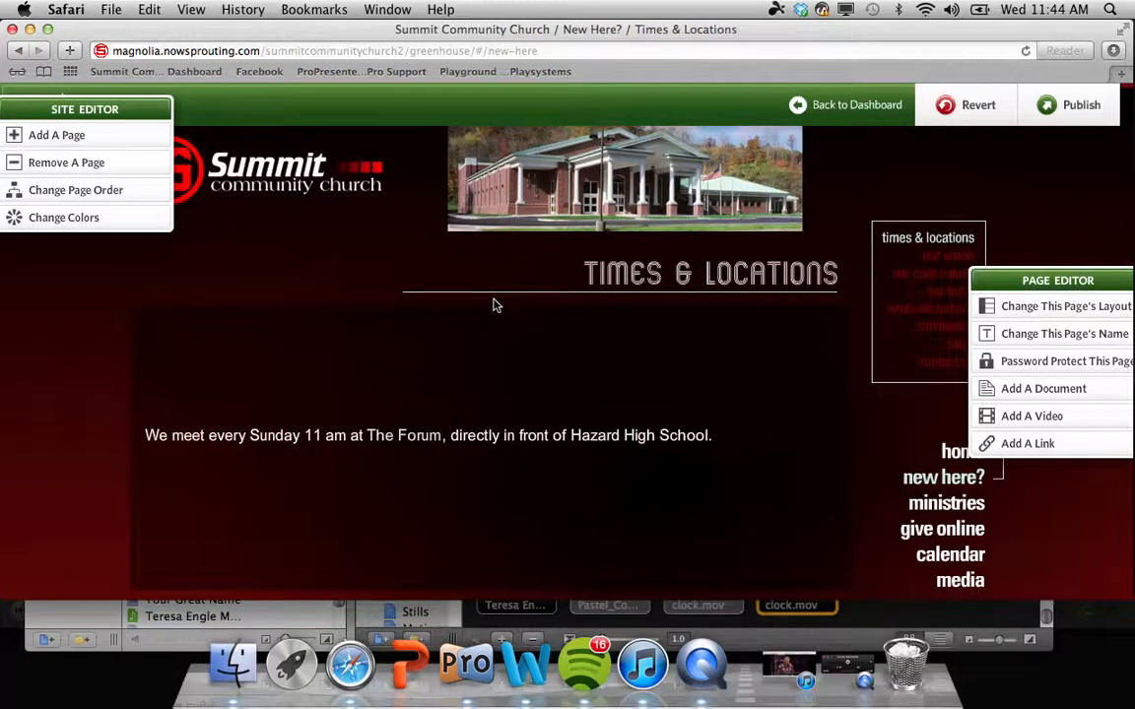
Step: Open the church building photo in the Photo Editor, browse the album, and cancel changes
left_click(573, 209)
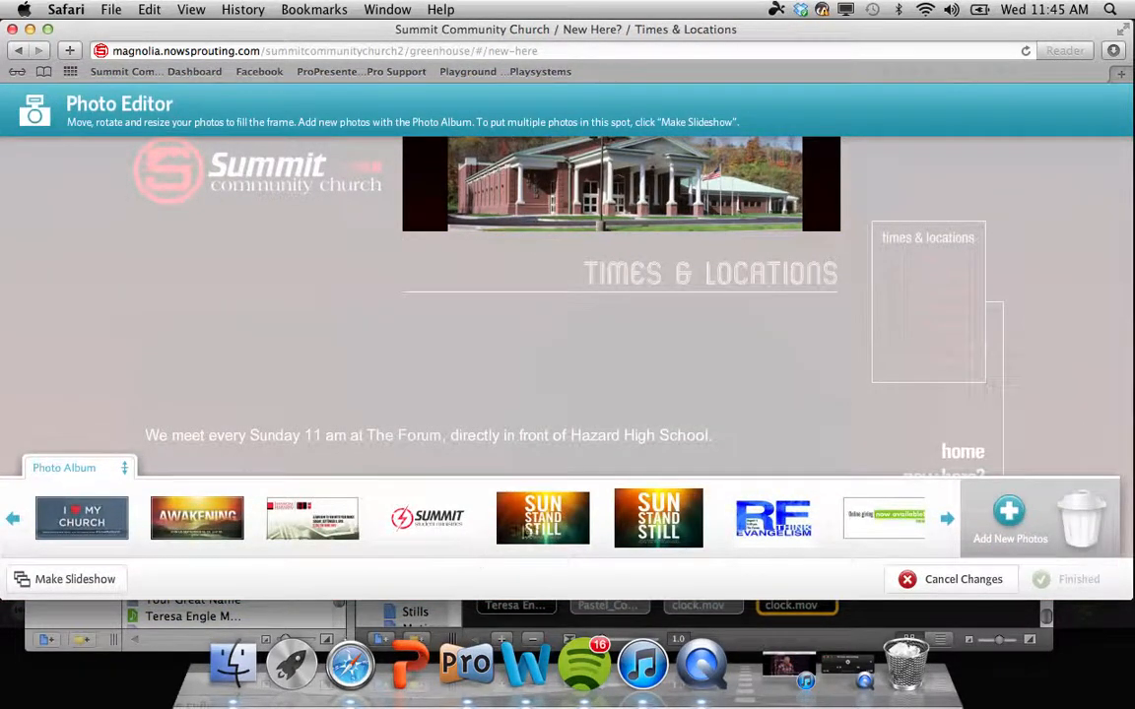
scroll(592, 528, "right", 2)
scroll(664, 525, "left", 3)
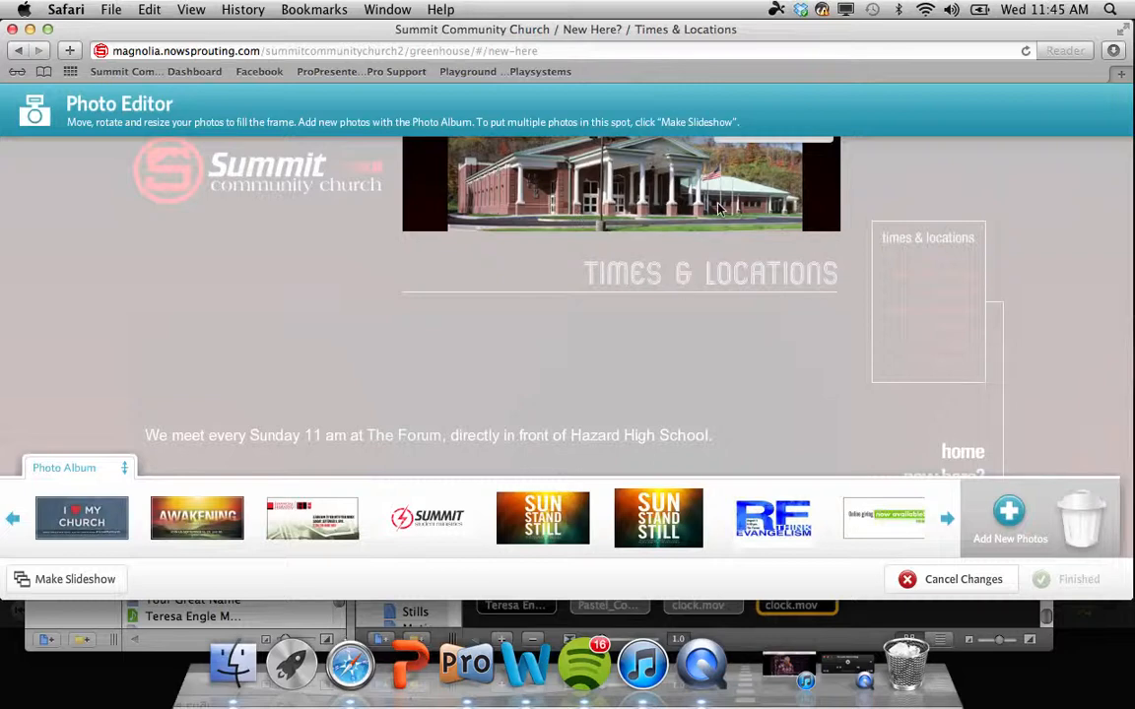
left_click(946, 521)
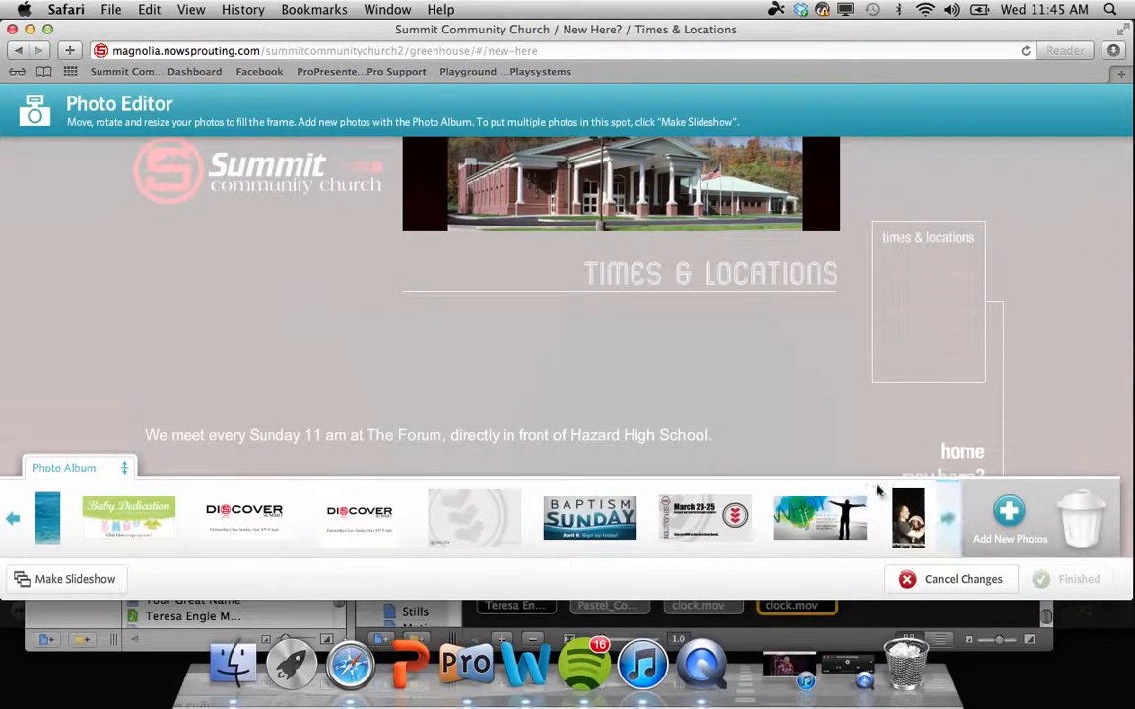
left_click(909, 576)
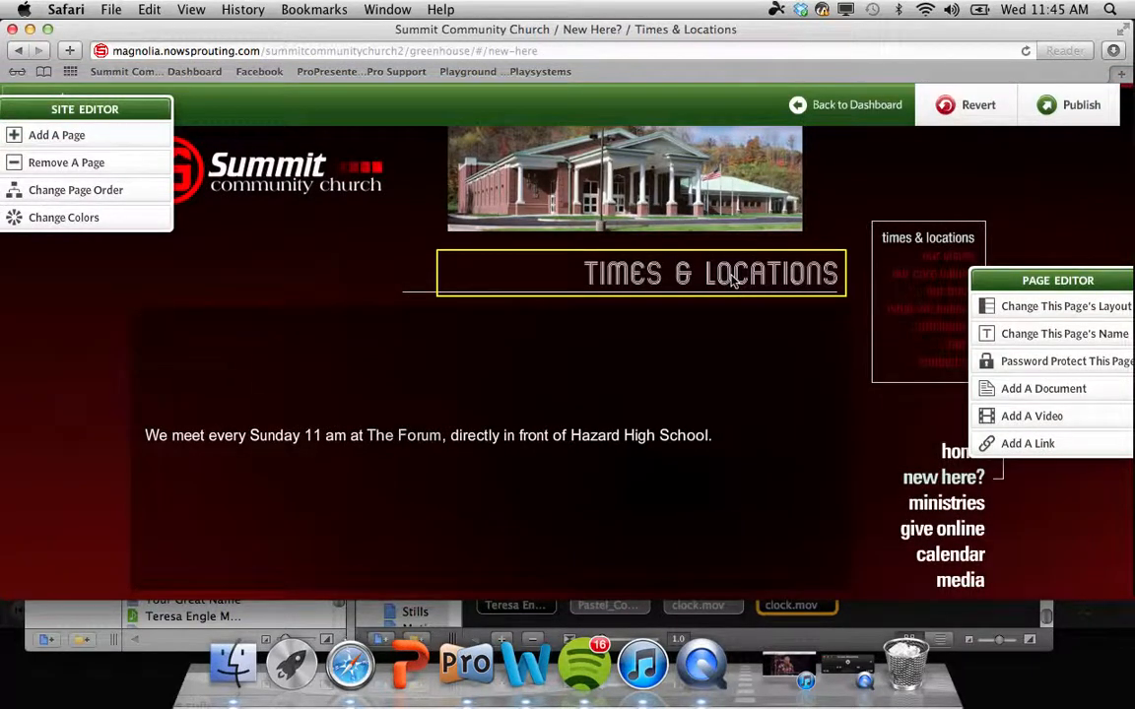
Step: Type 'bEINtype blah blah' into the body text and make it bold, underlined, italic and bulleted
left_click(637, 397)
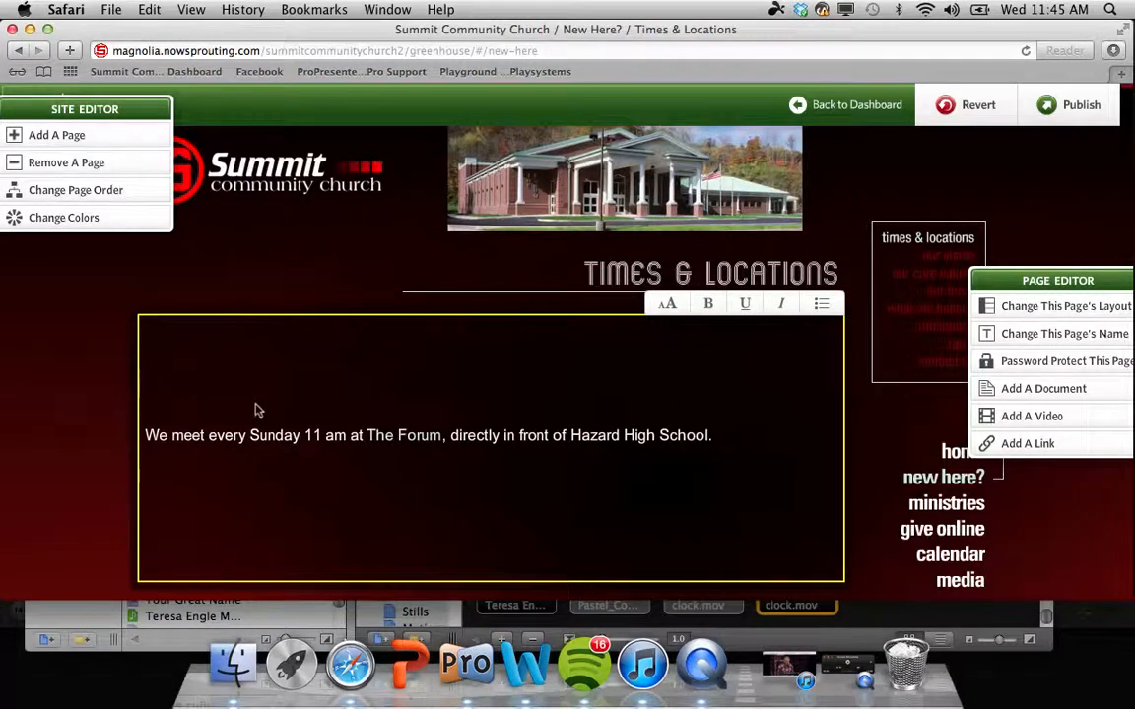
type("bEINtype")
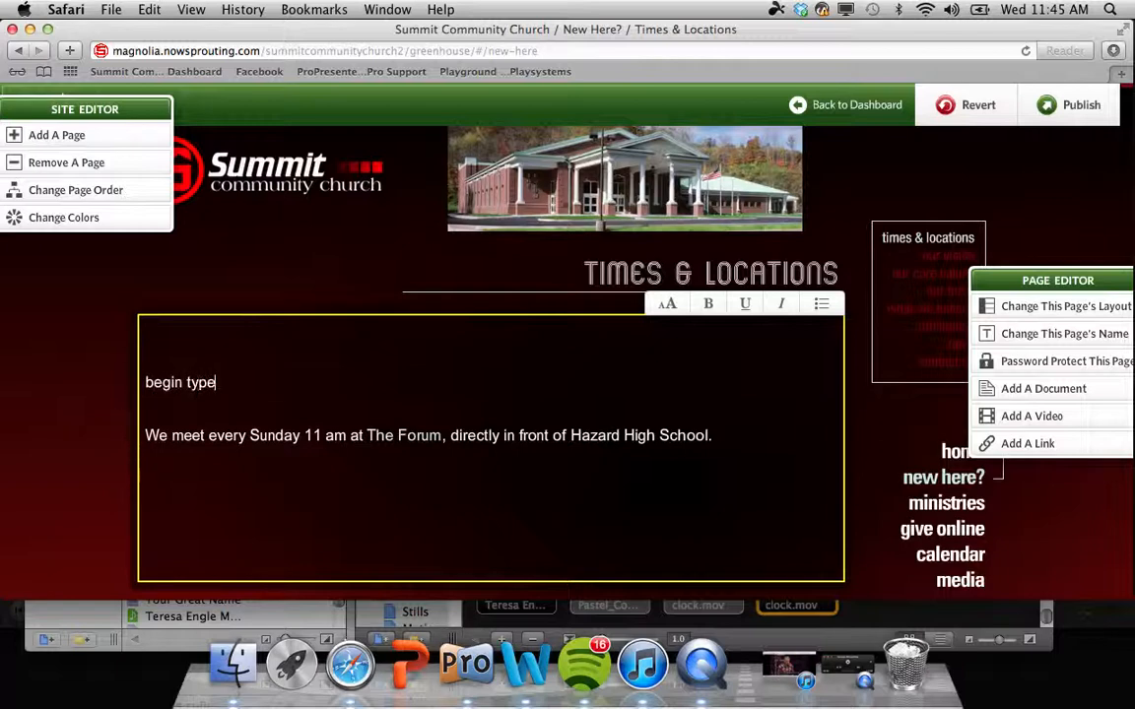
type(" blah blah")
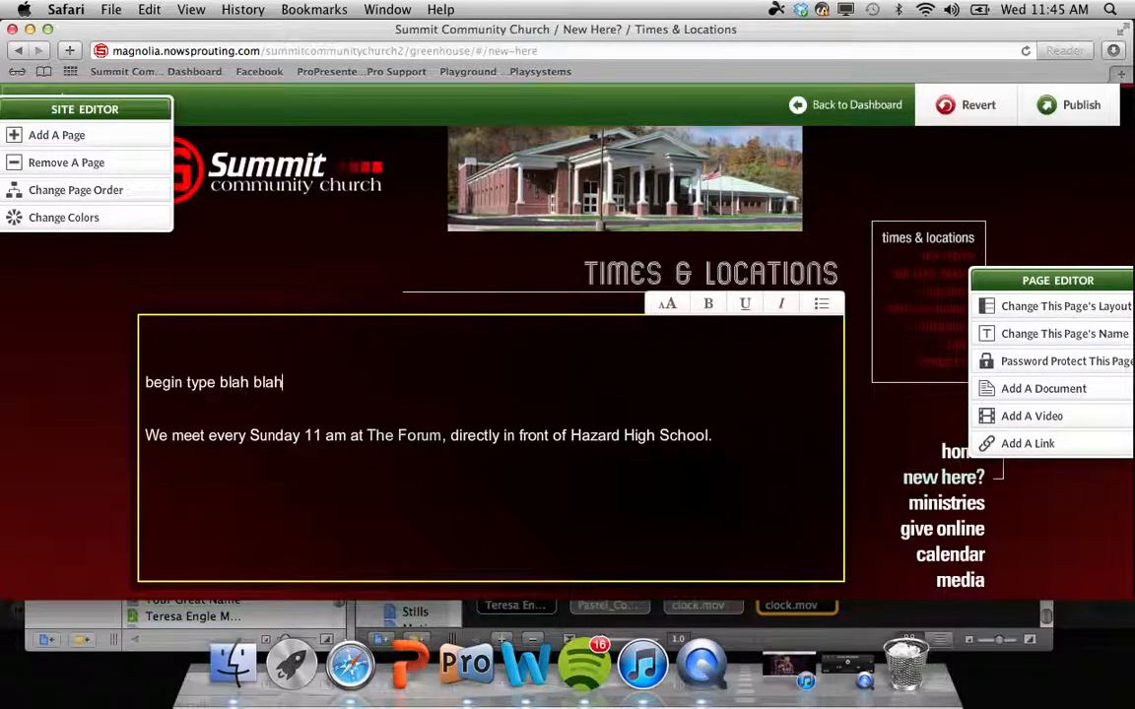
left_click_drag(288, 383, 141, 382)
left_click(667, 303)
left_click(665, 274)
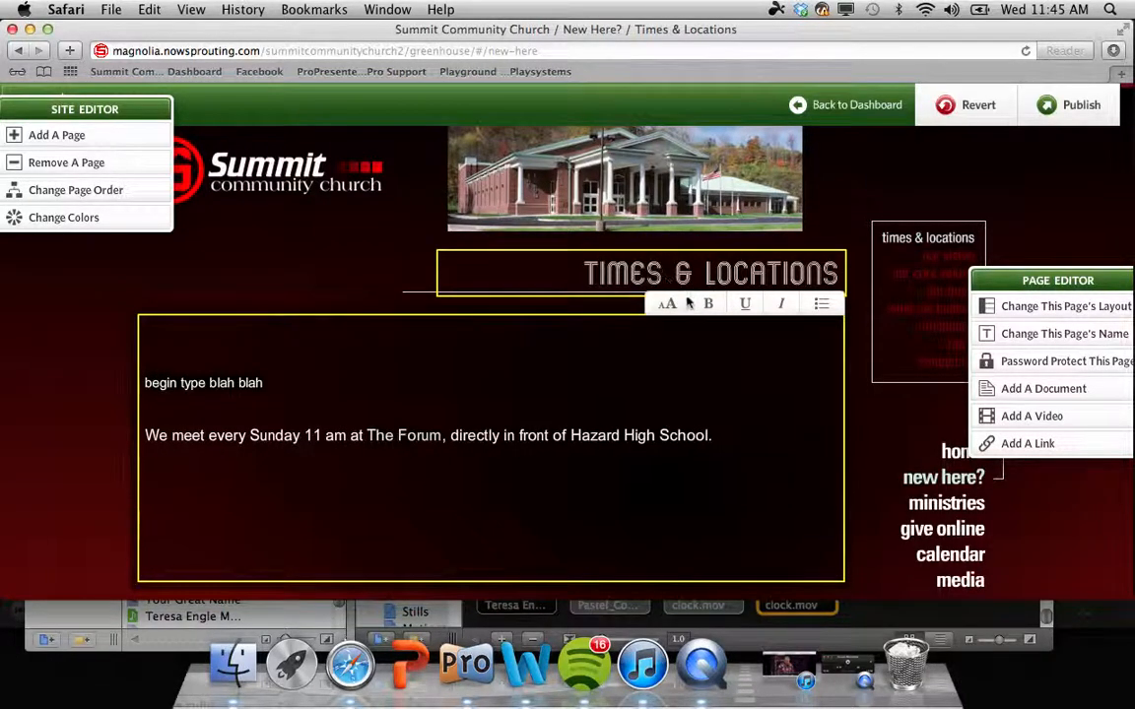
left_click(703, 300)
left_click(745, 303)
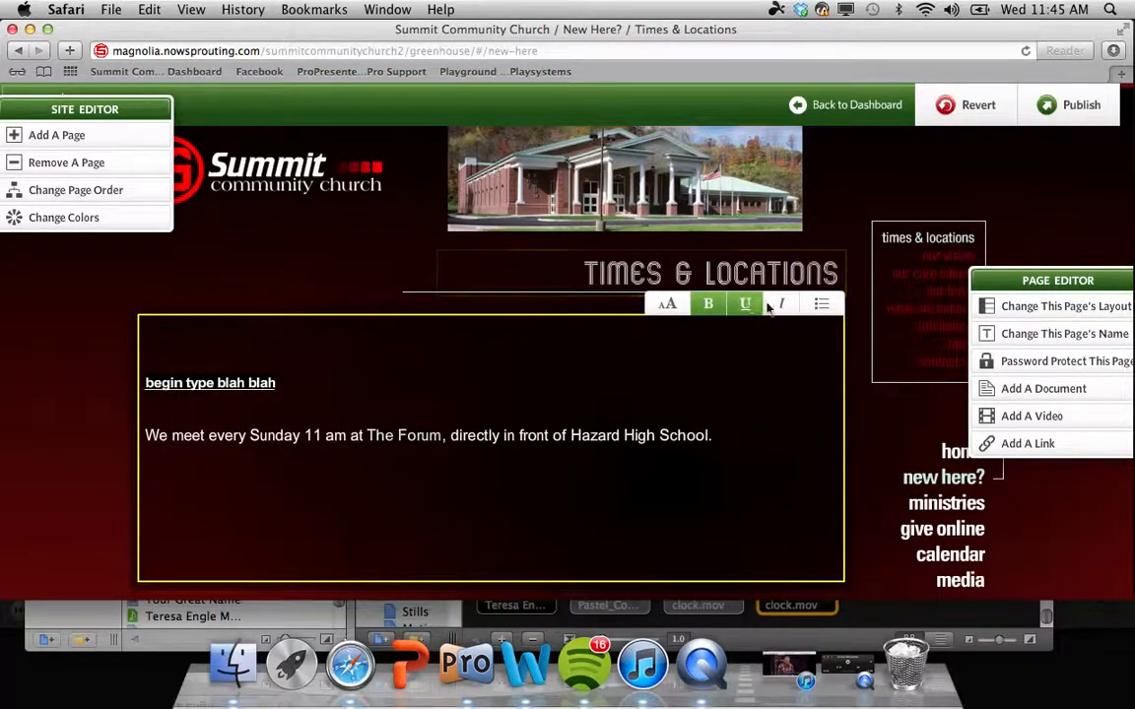
left_click(782, 304)
left_click(819, 306)
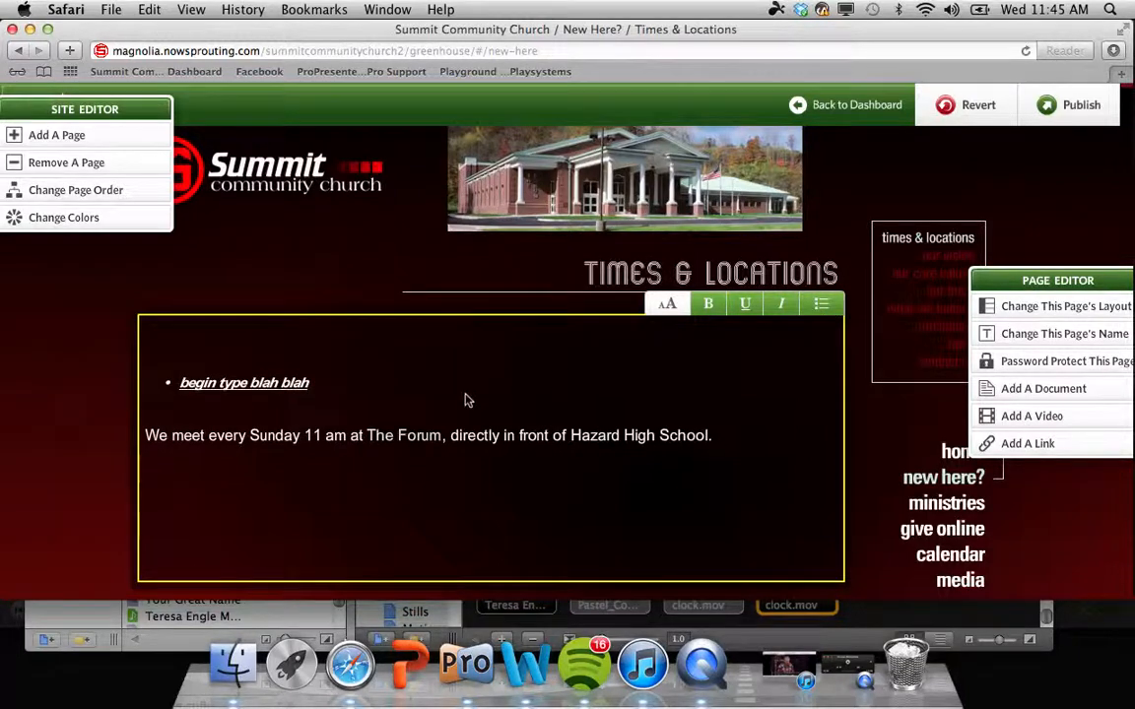
Step: Delete the sample line and move the Page Editor panel to the left
left_click_drag(331, 393, 144, 392)
key("BackSpace")
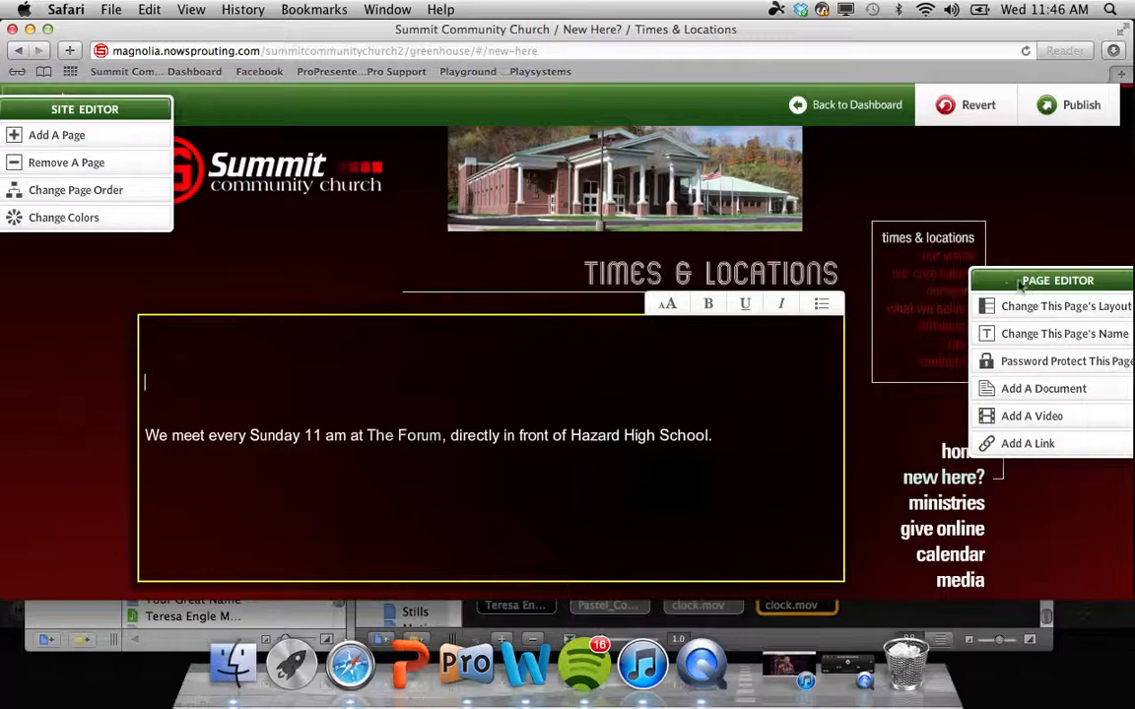
left_click_drag(1022, 277, 52, 280)
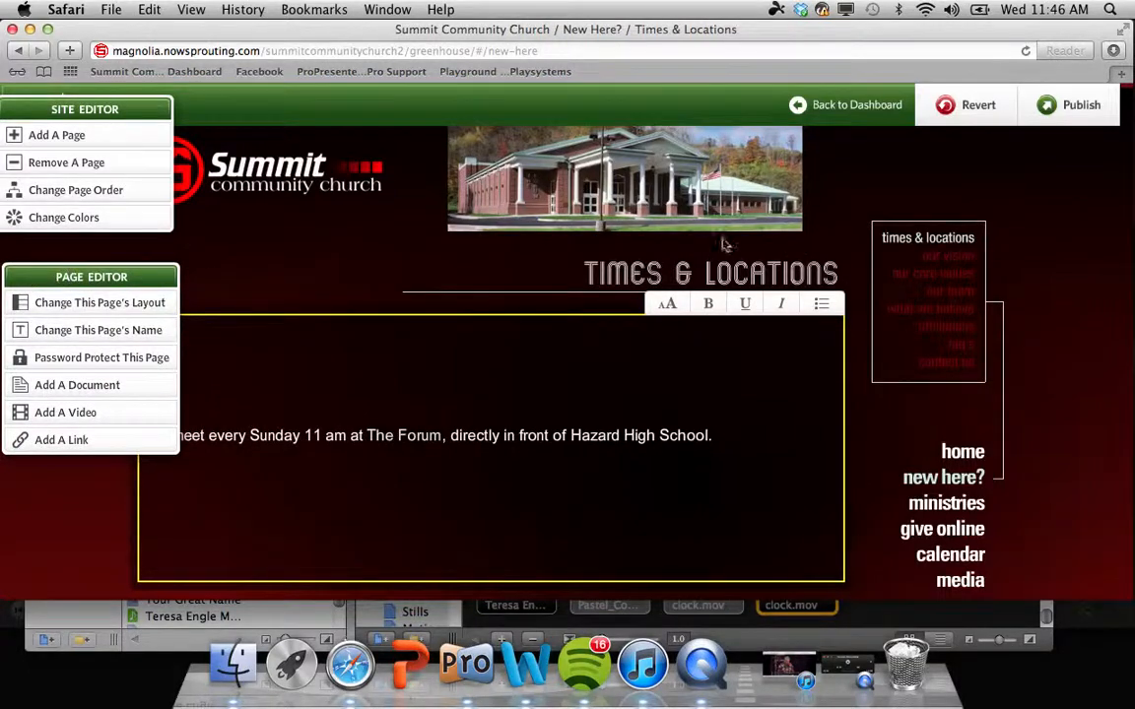
Step: Visit Our Core Values, Affiliations, What We Believe and Our Team, ending on Our Core Values
left_click(964, 279)
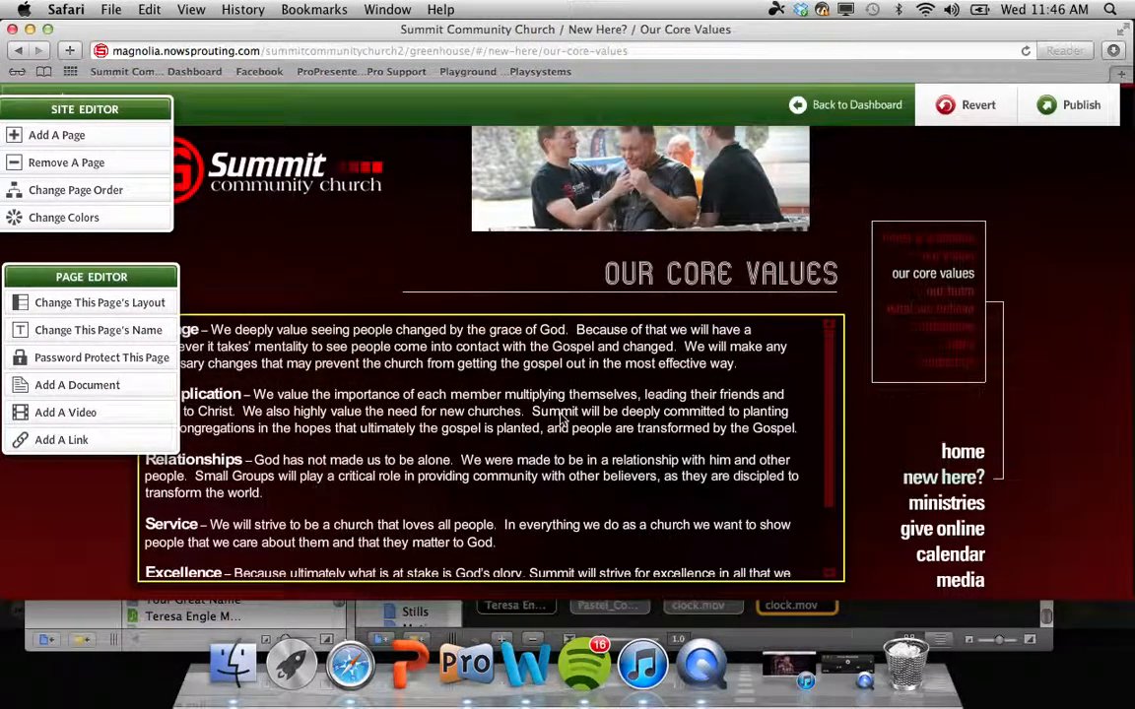
scroll(563, 421, "down", 4)
scroll(563, 419, "up", 3)
scroll(562, 421, "up", 2)
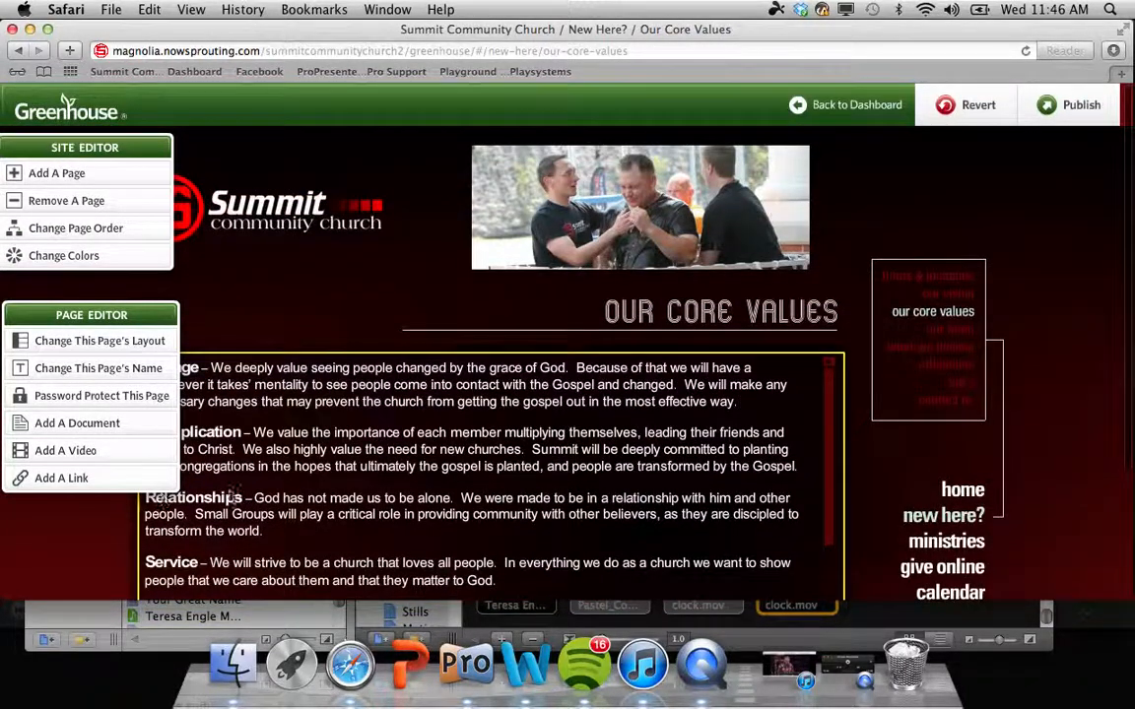
left_click(964, 361)
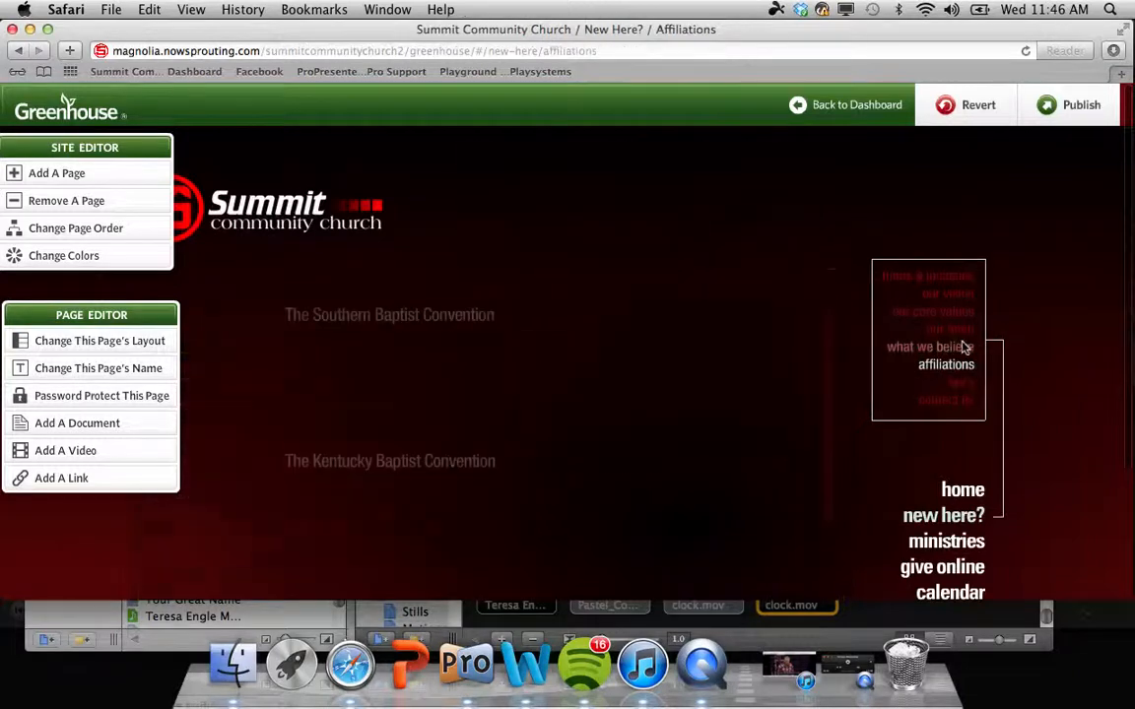
left_click(964, 346)
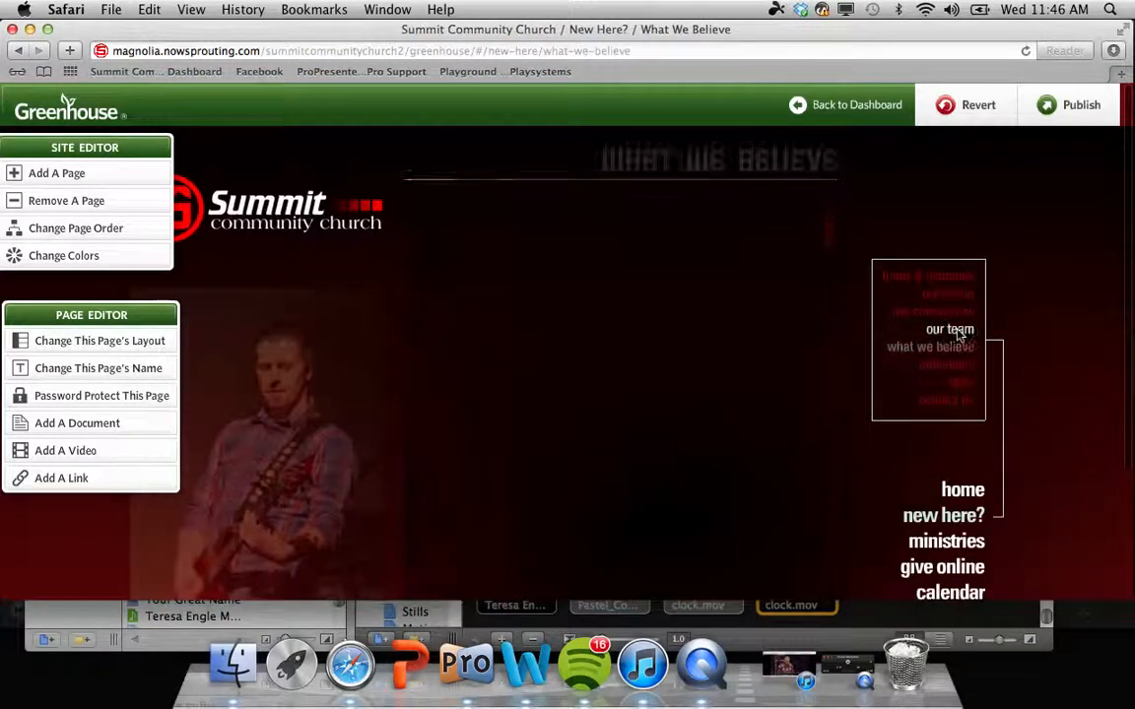
left_click(957, 333)
left_click(956, 313)
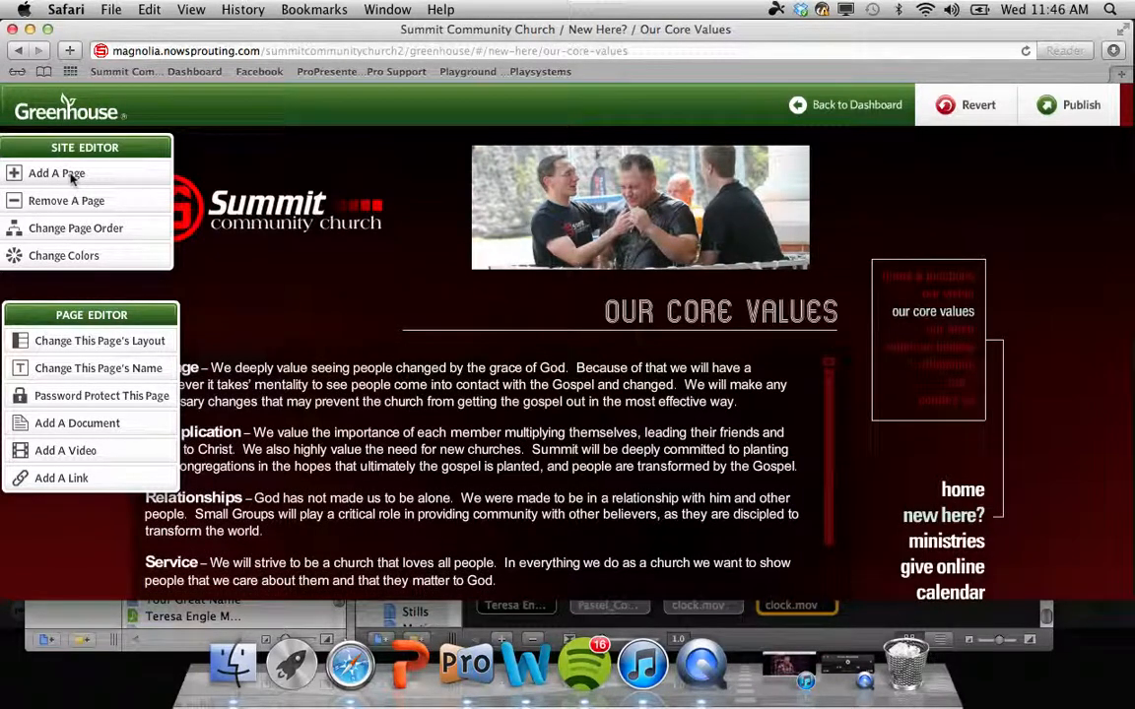
Step: Add a page named Bacon as a Text Page with the wide-image-above-text layout
left_click(71, 178)
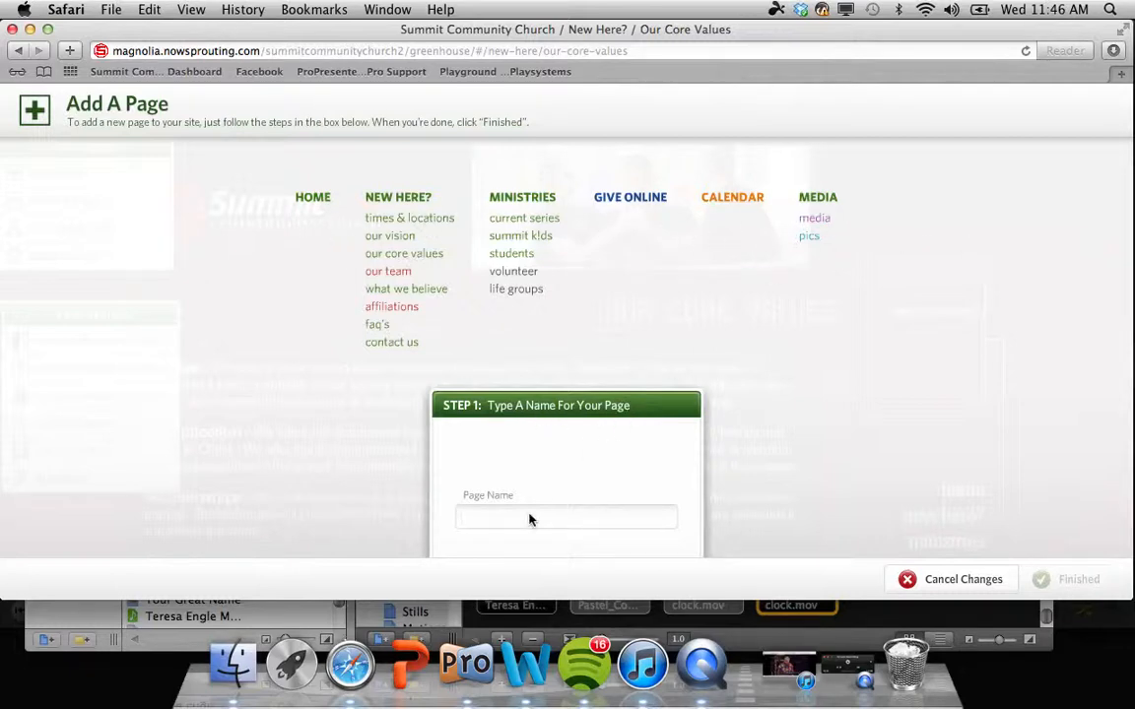
type("Bacon")
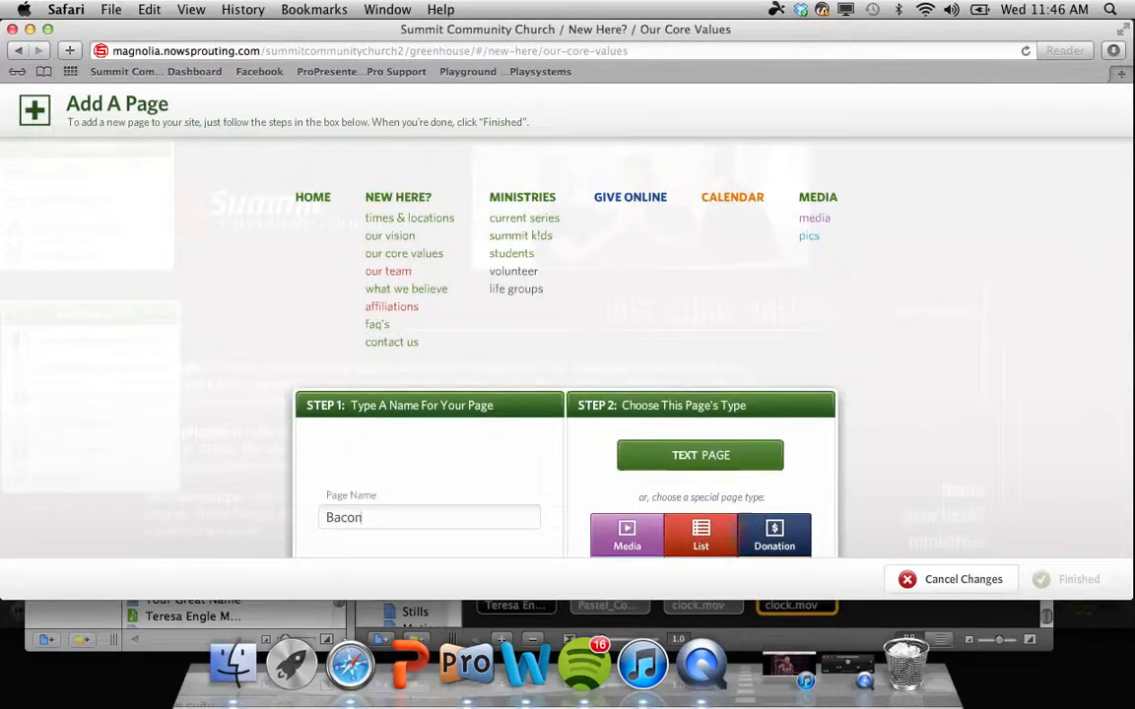
scroll(616, 466, "down", 5)
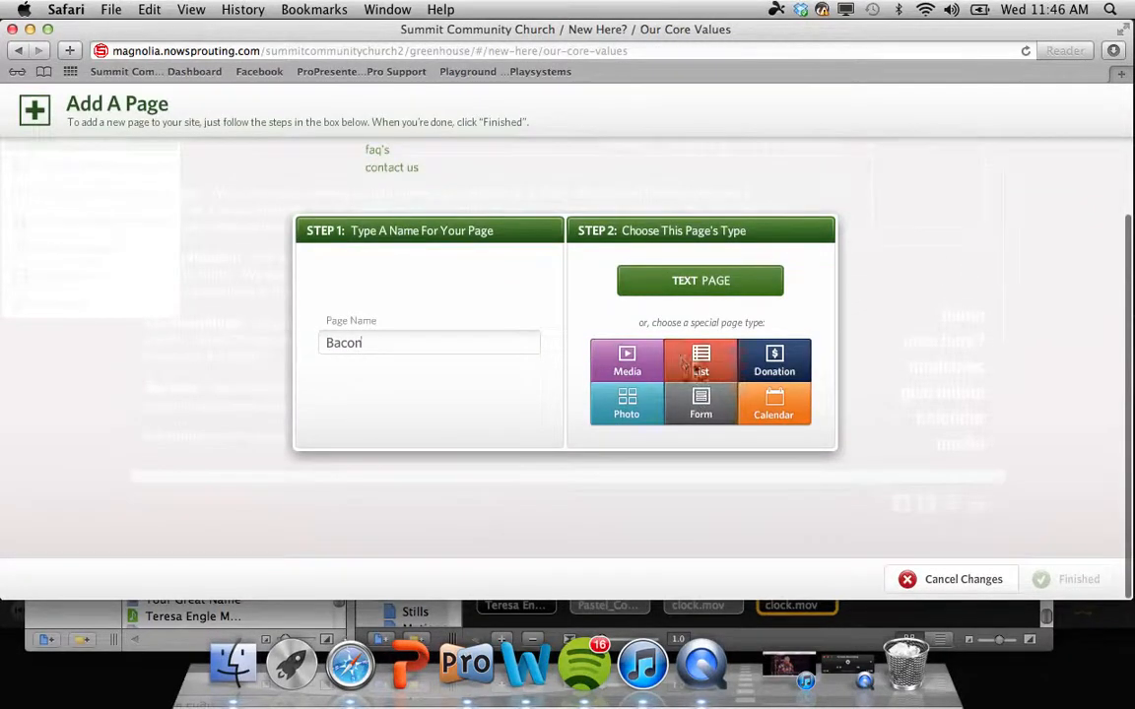
left_click(413, 340)
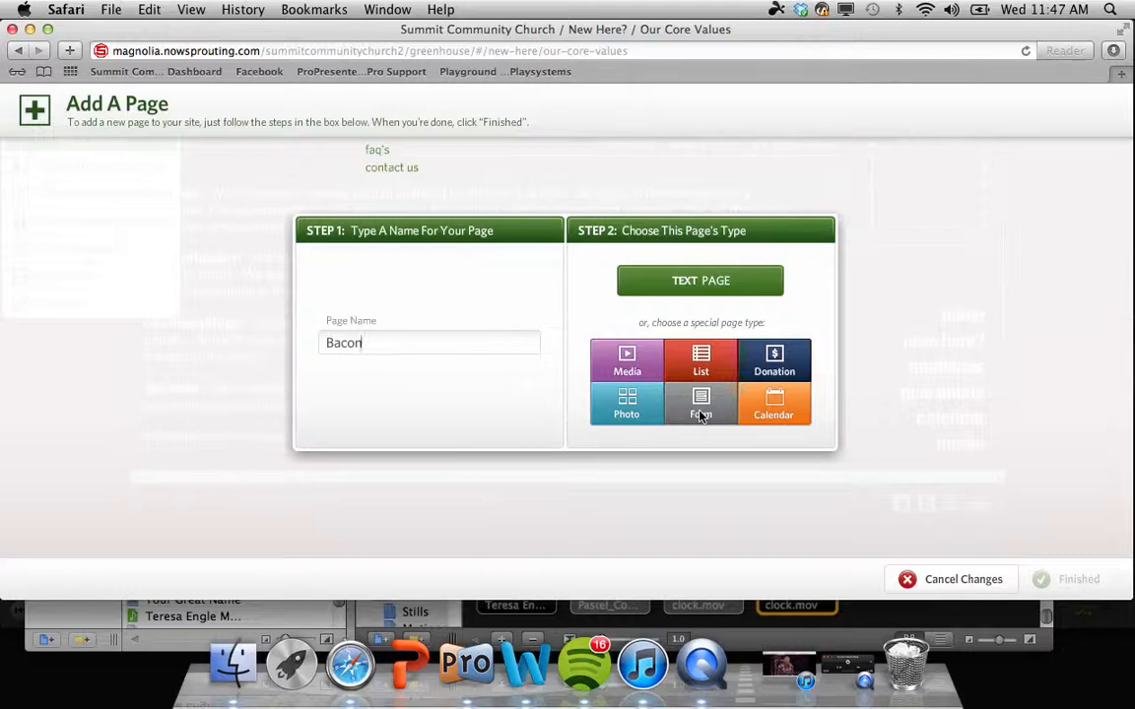
left_click(699, 273)
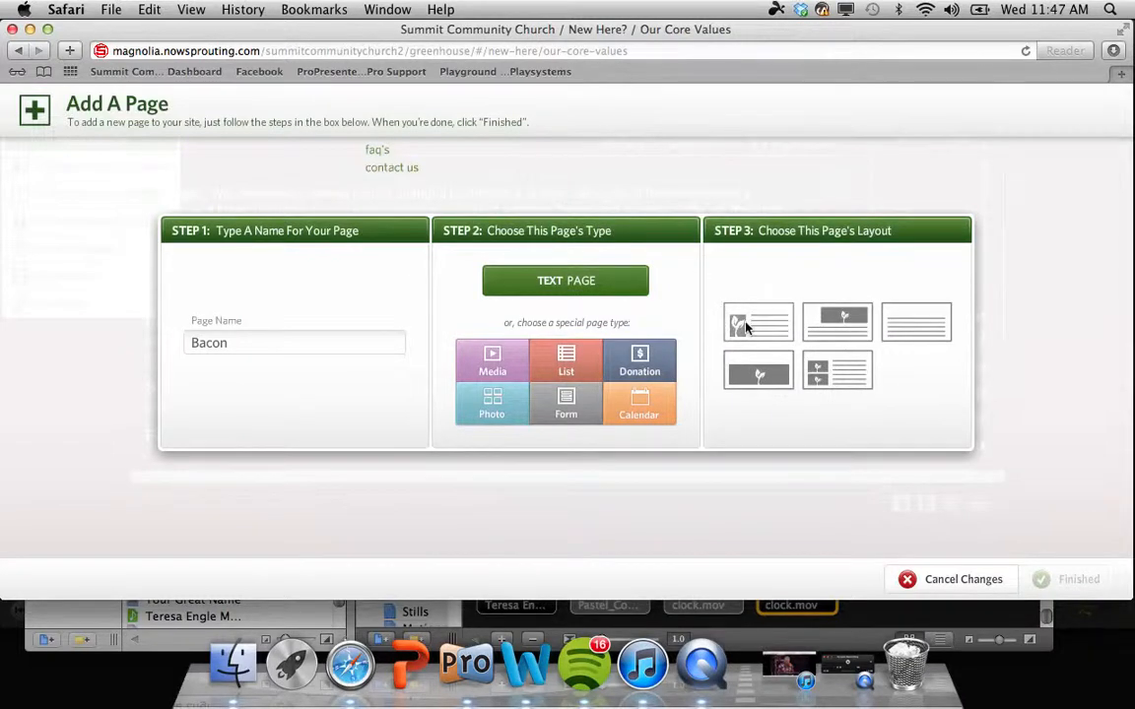
left_click(835, 329)
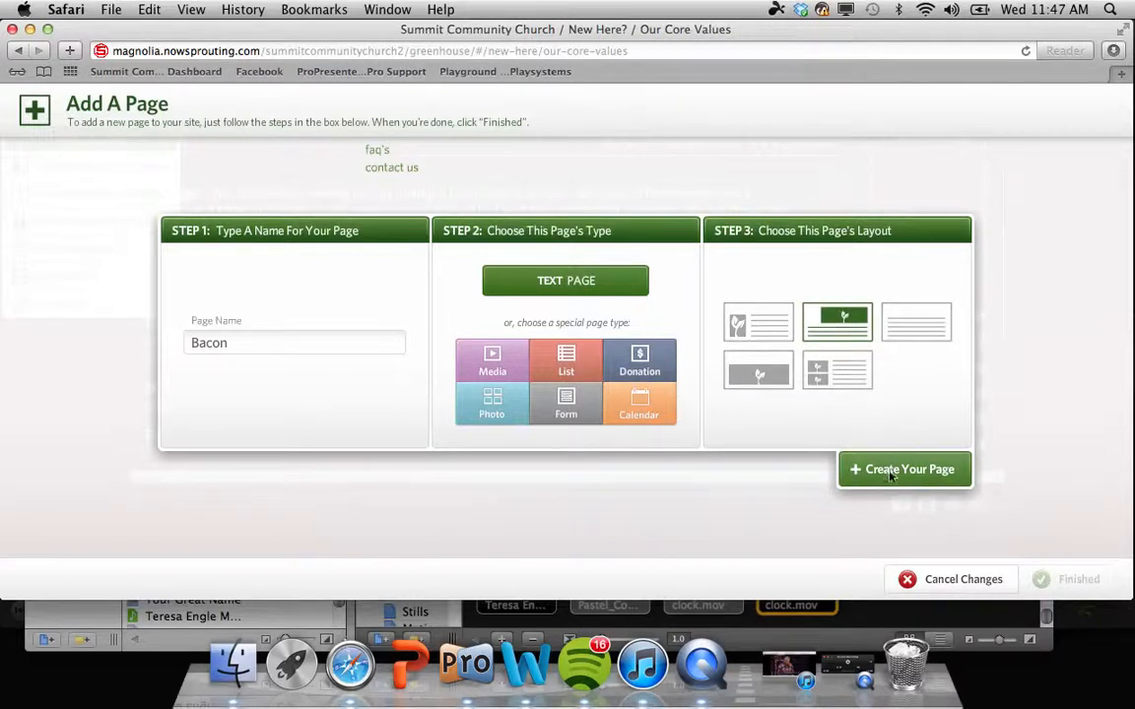
left_click(892, 471)
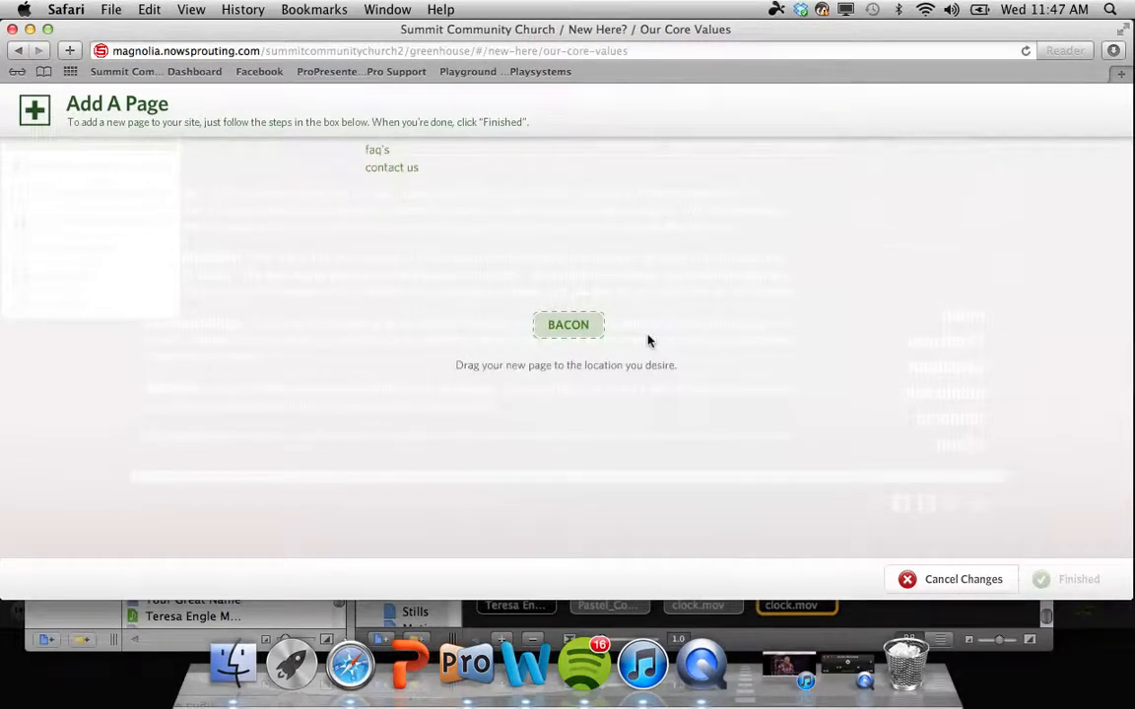
Step: Drag BACON under MEDIA in the menu map, click Finished, and open Media > Bacon
scroll(649, 341, "up", 3)
scroll(584, 448, "up", 1)
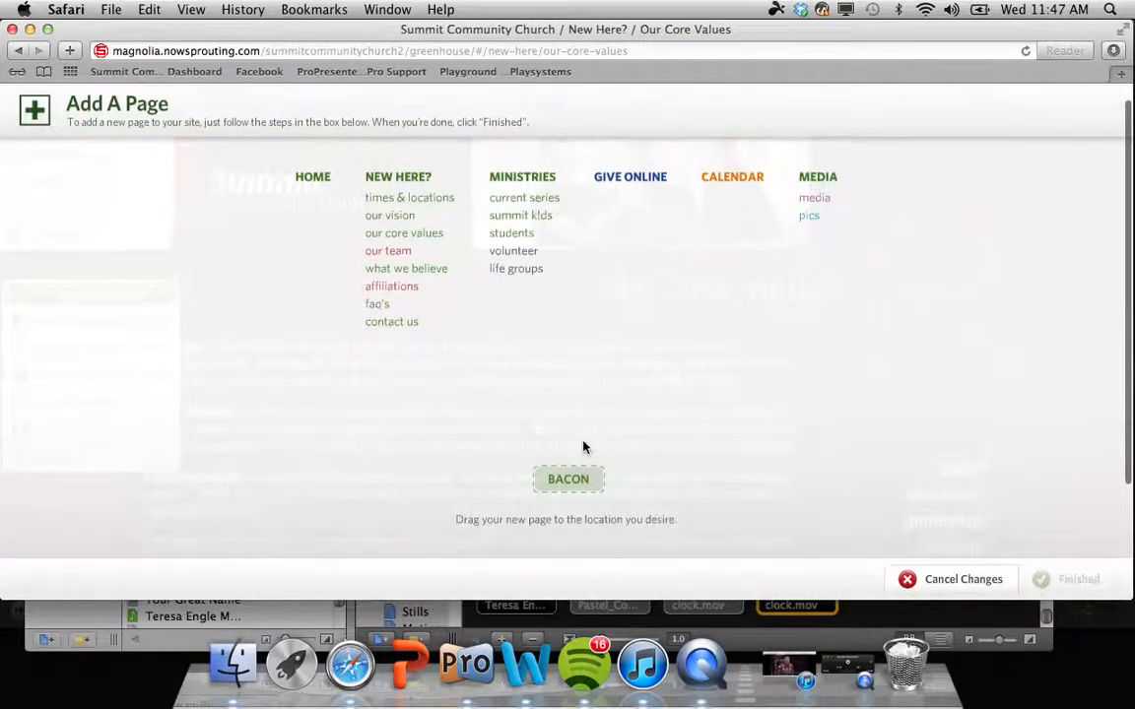
left_click_drag(588, 493, 521, 307)
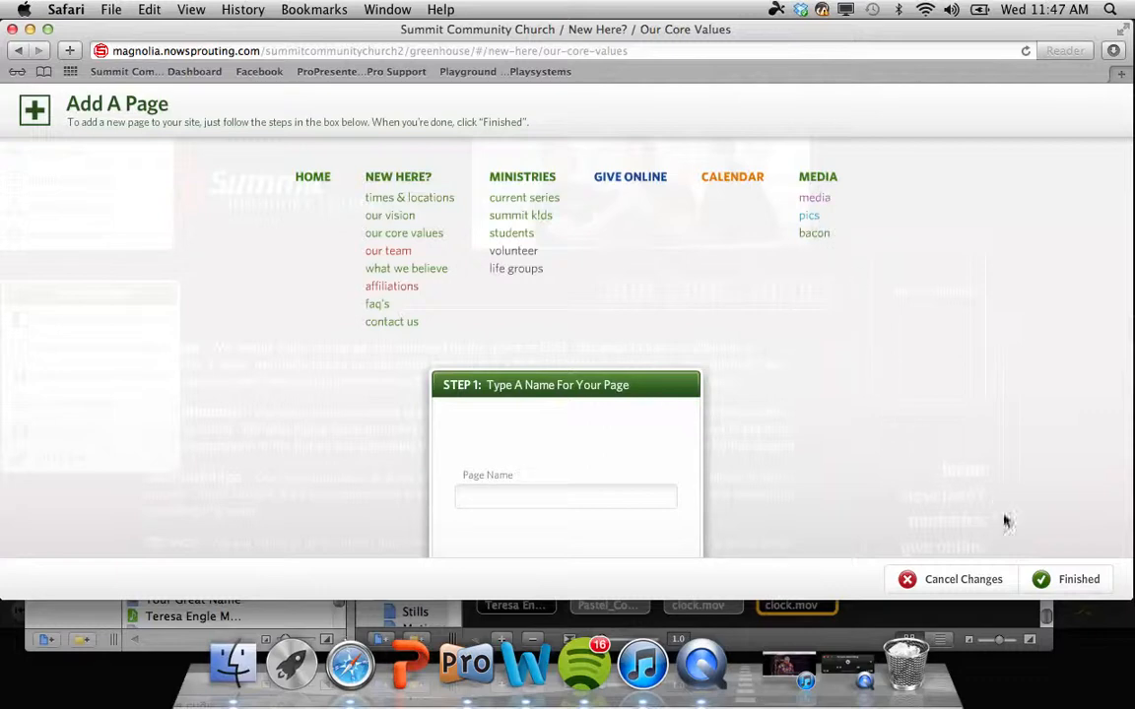
left_click(1045, 581)
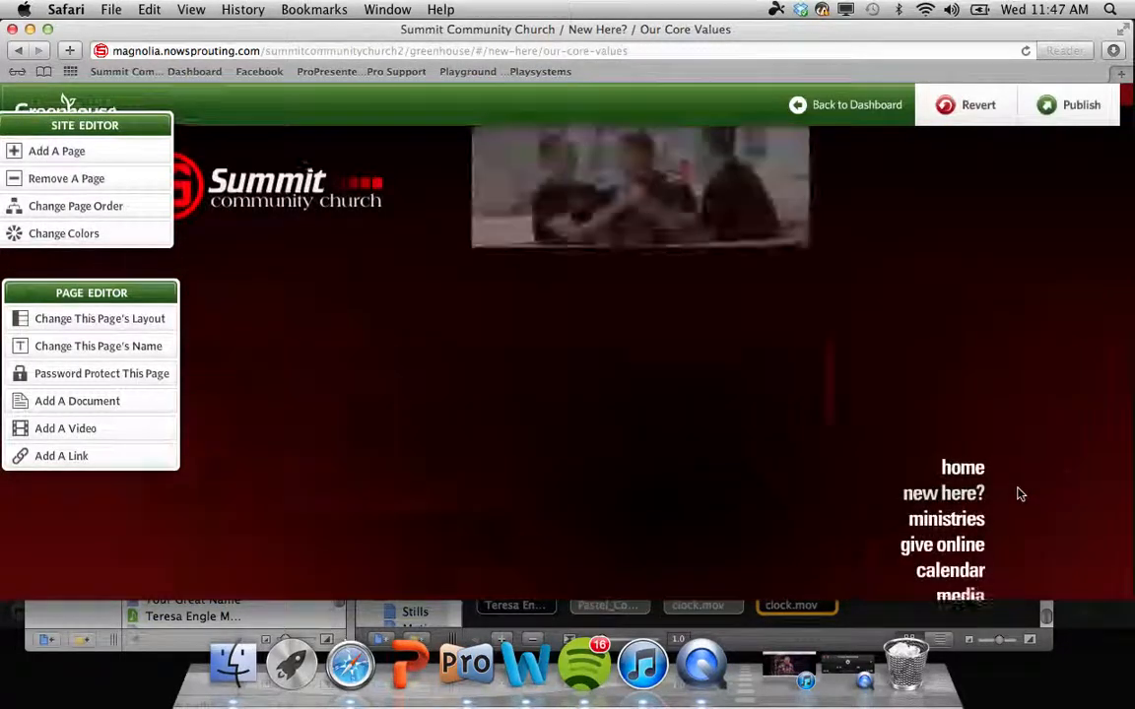
left_click(976, 490)
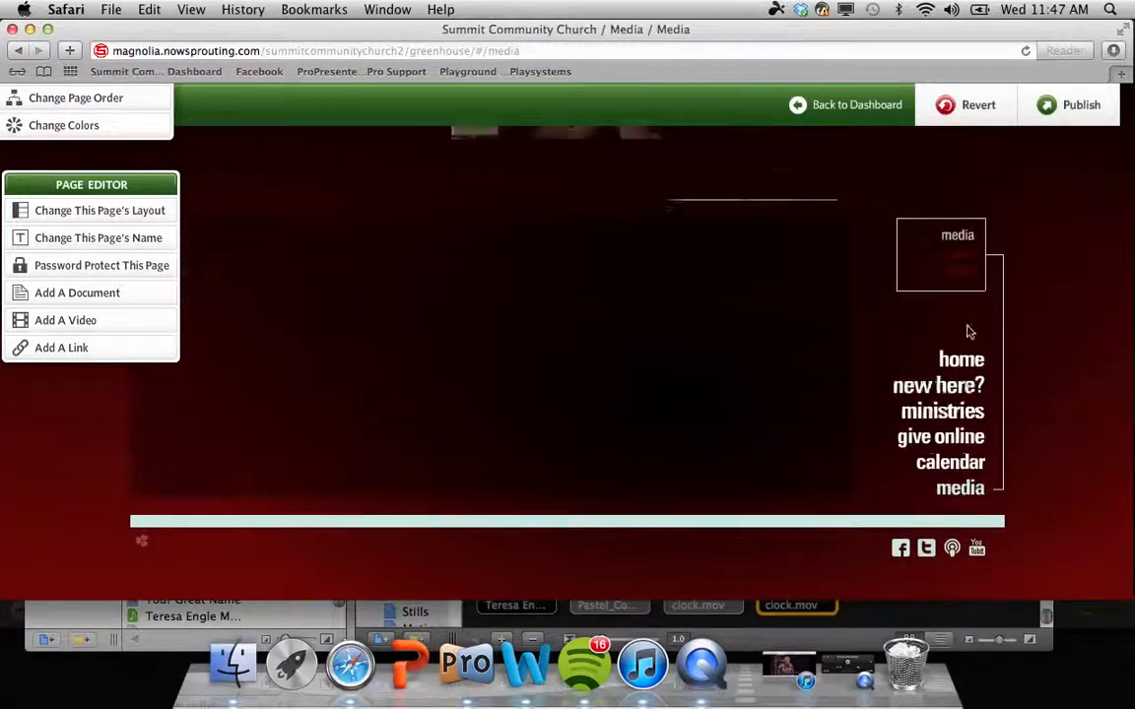
left_click(963, 276)
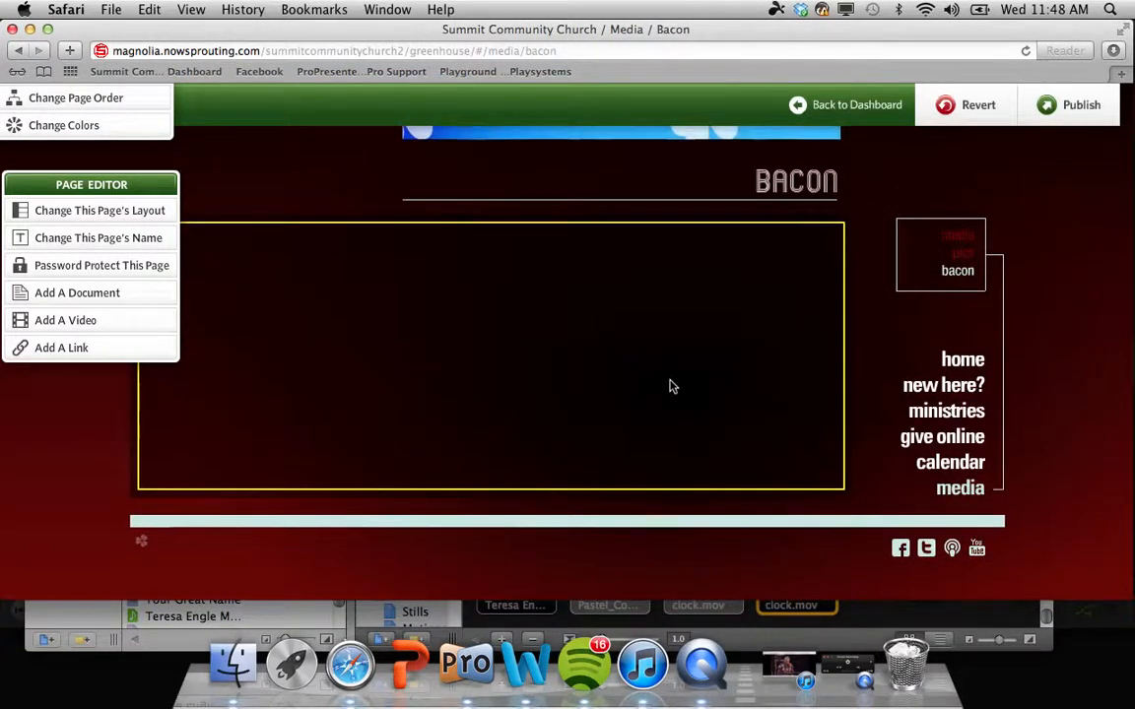
Step: Return to the browser and set the Bacon page's body text to 'i love bacon'
key("ctrl+Up")
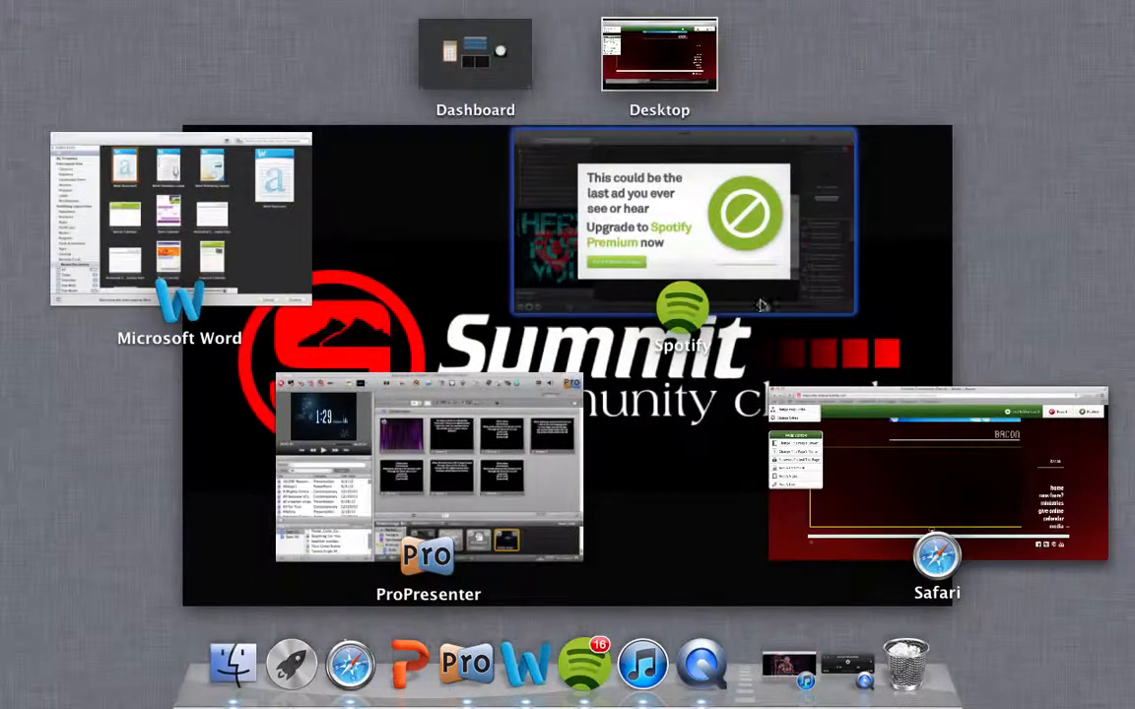
key("ctrl+Up")
scroll(709, 148, "up", 3)
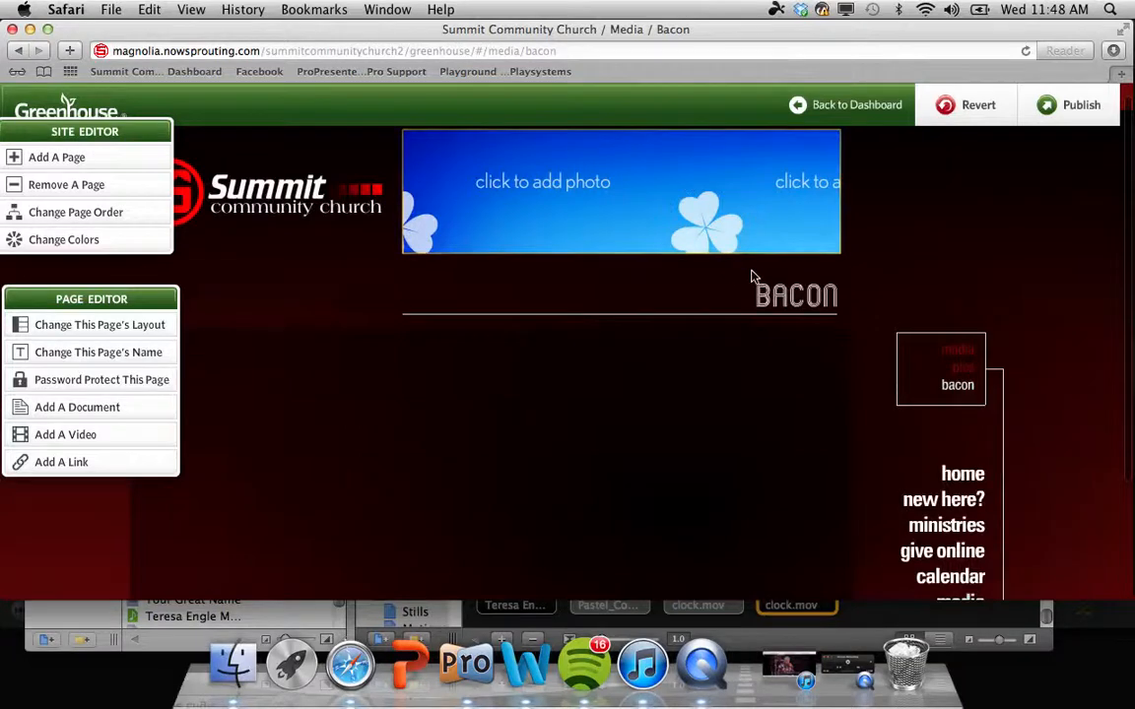
left_click(643, 453)
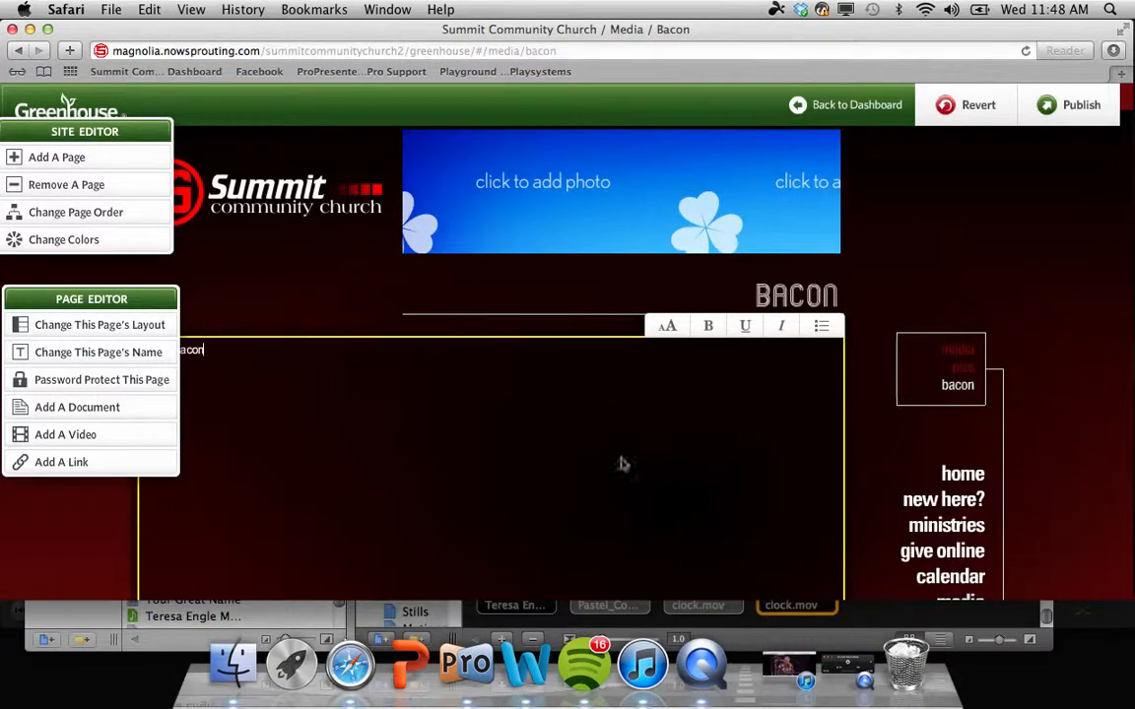
Step: Move the Page Editor panel below the Site Editor panel so the Summit logo is visible
left_click(143, 299)
left_click_drag(142, 300, 357, 180)
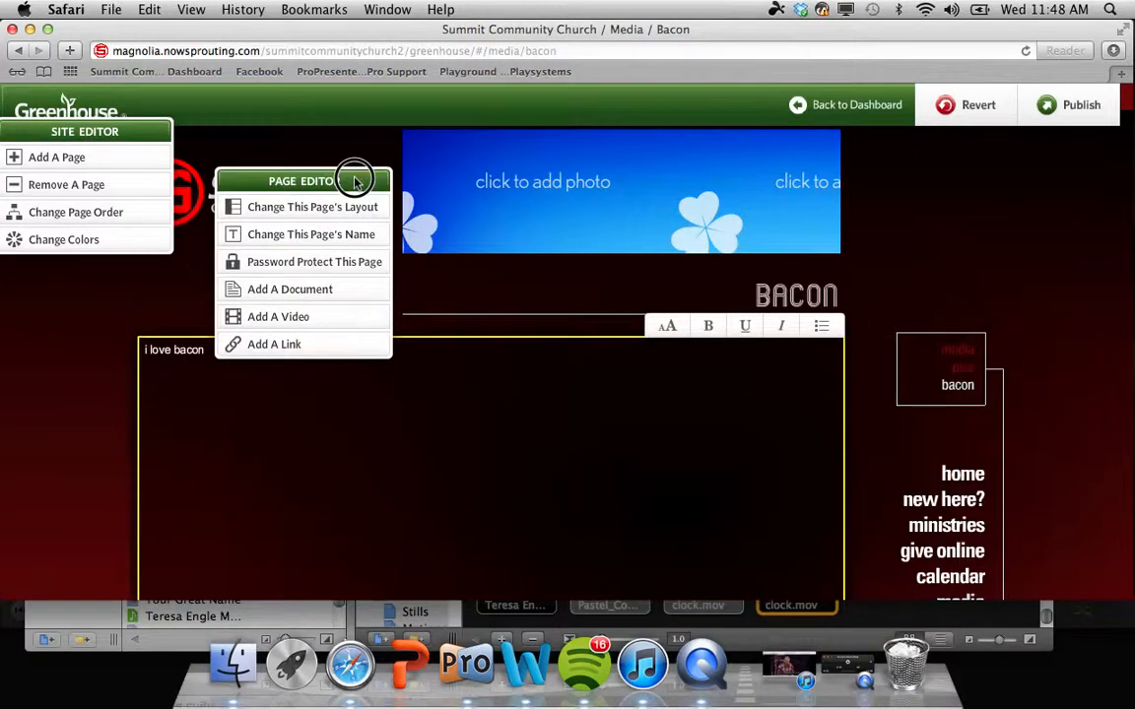
scroll(582, 264, "down", 3)
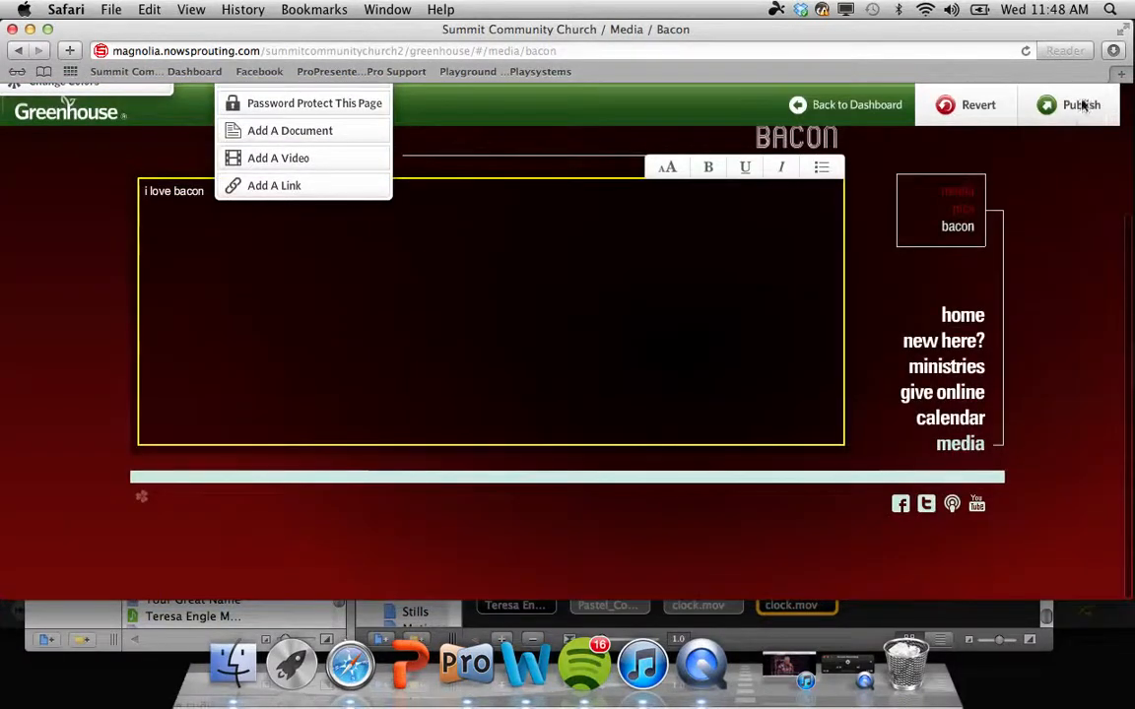
scroll(1060, 192, "up", 3)
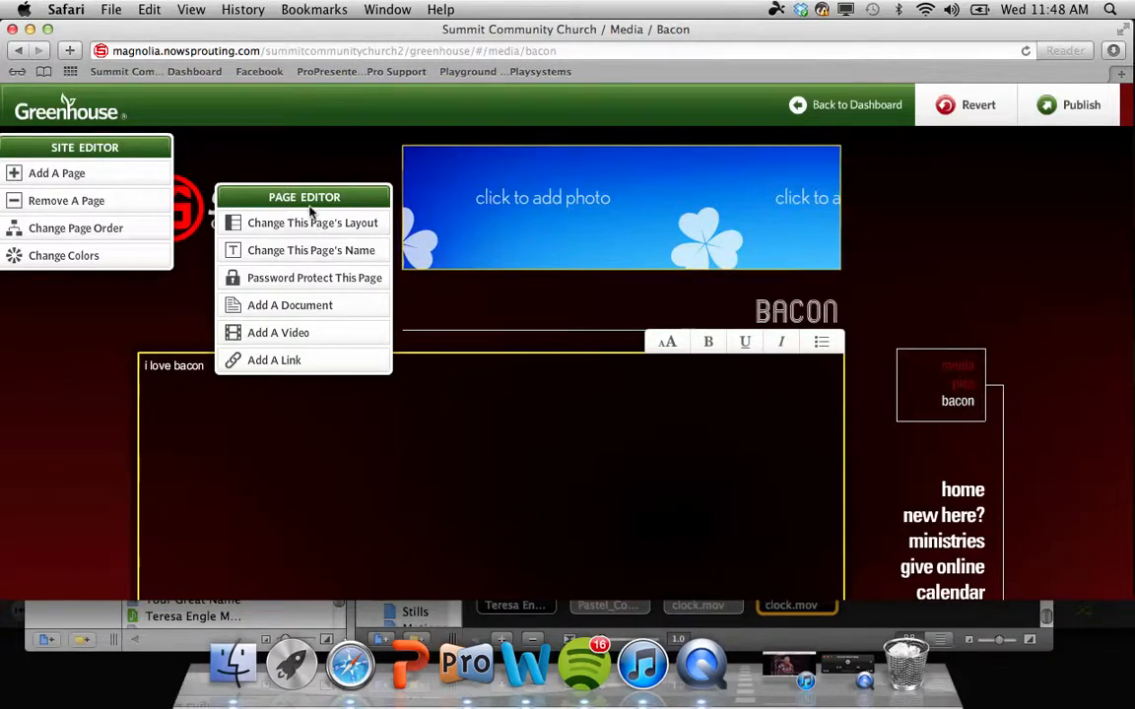
left_click_drag(309, 208, 112, 293)
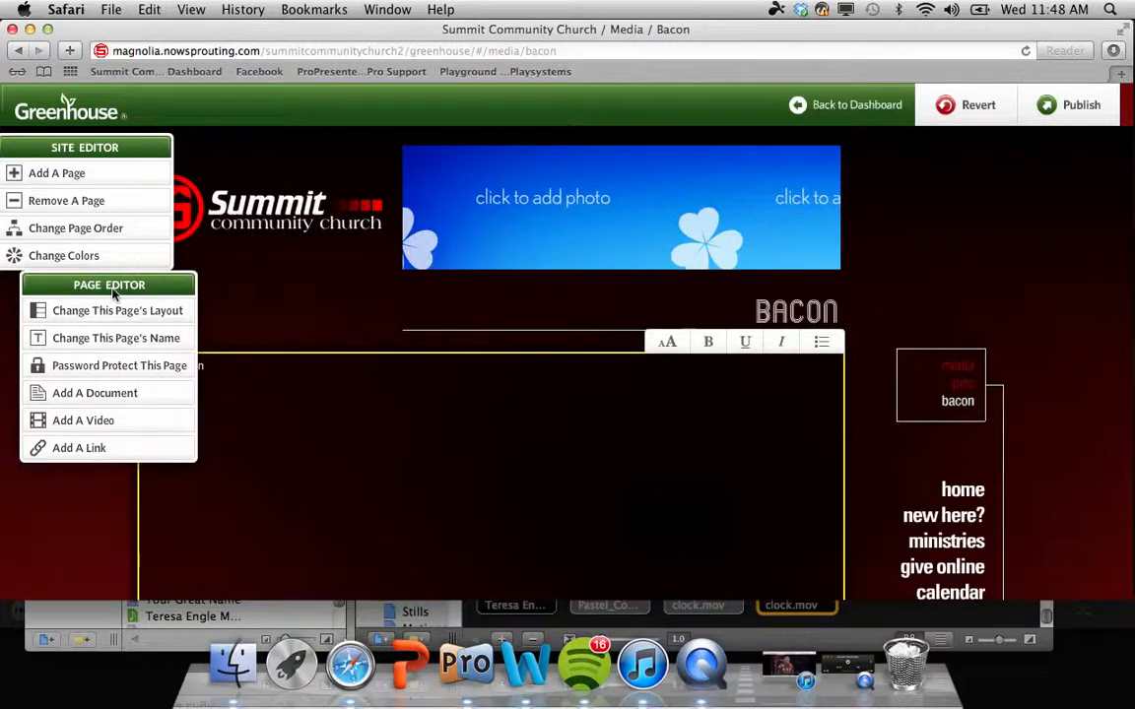
Step: Trash the 'bacon' page under Media and save, leaving only media and pics
left_click(76, 202)
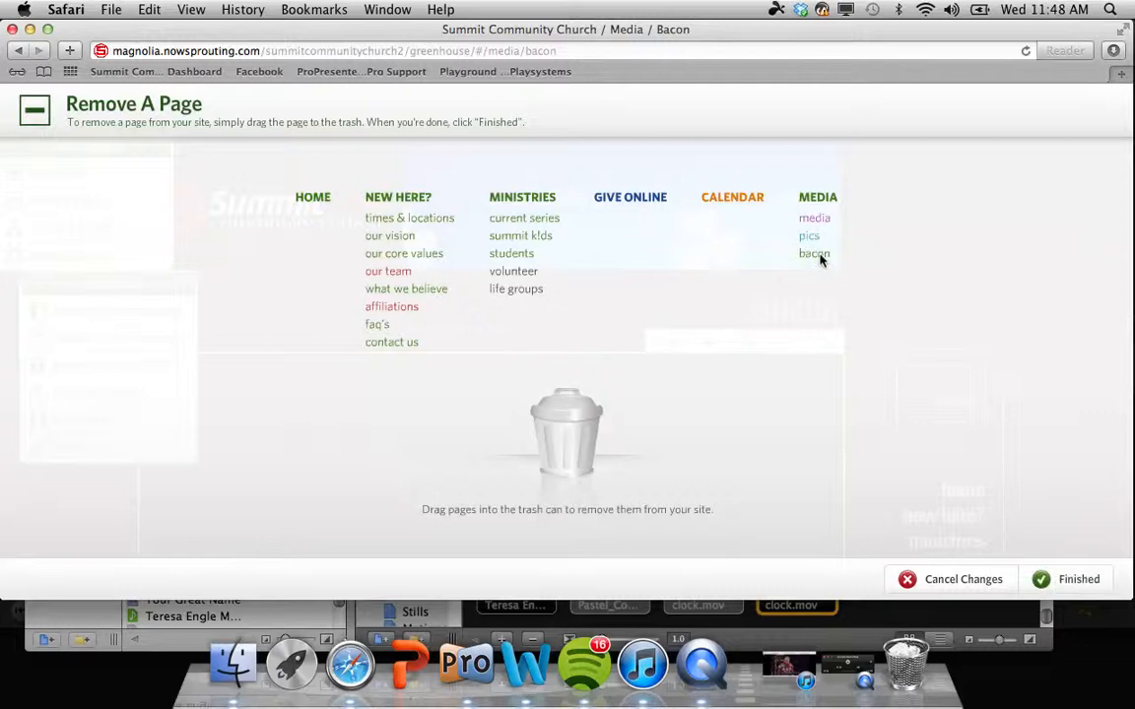
left_click_drag(819, 254, 571, 459)
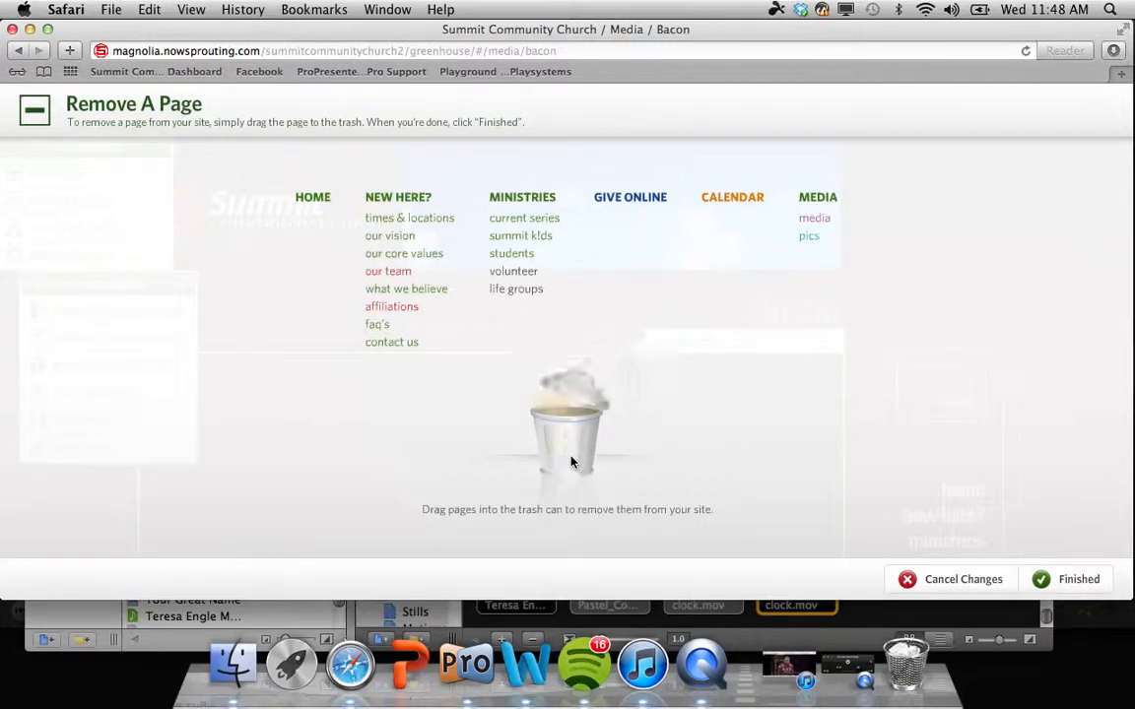
left_click(1053, 581)
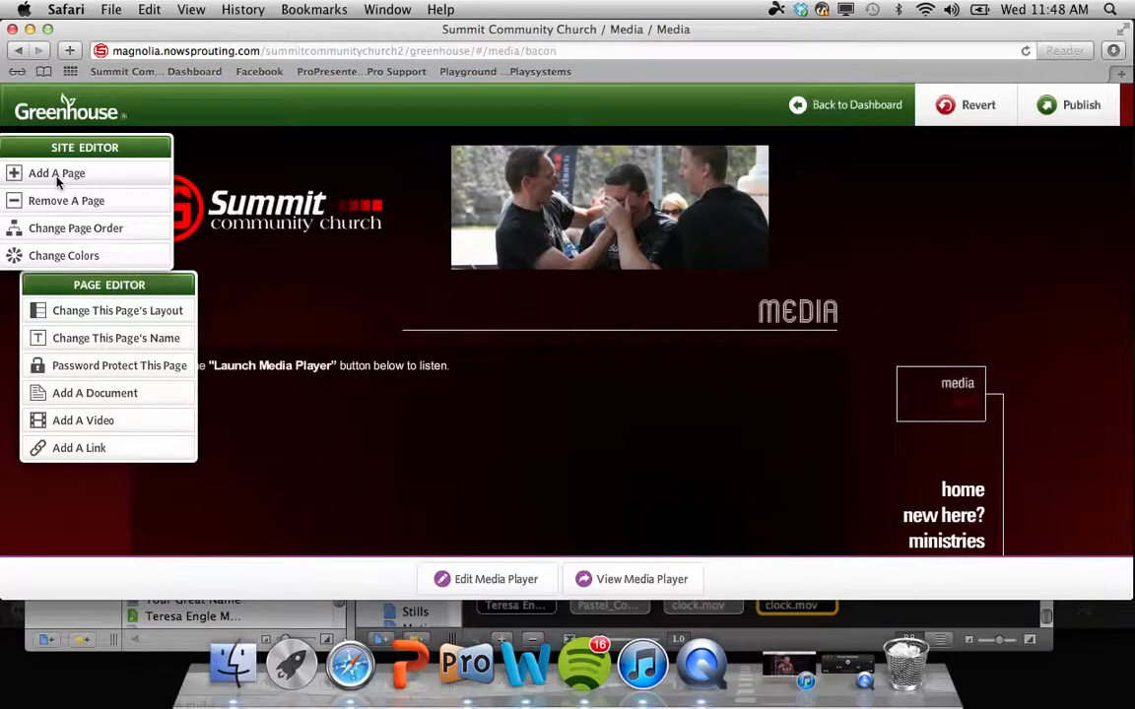
Step: Create a Form page named Baby Dedication using the banner-above-text layout
left_click(56, 177)
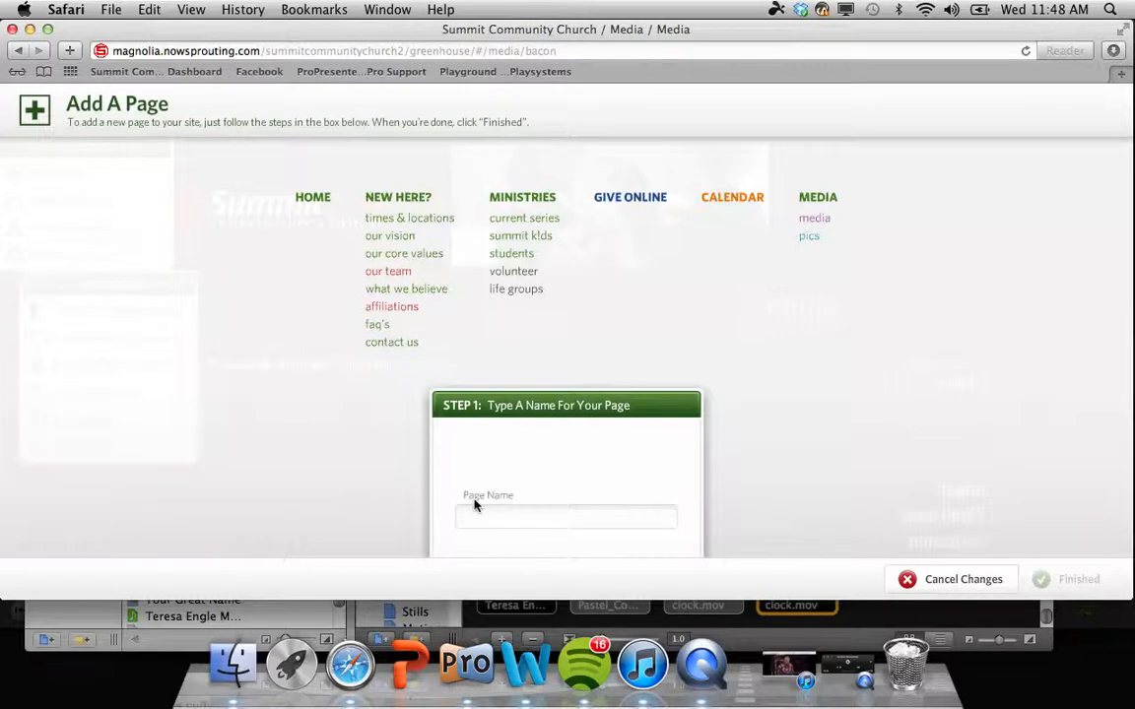
type("Baby Dedication")
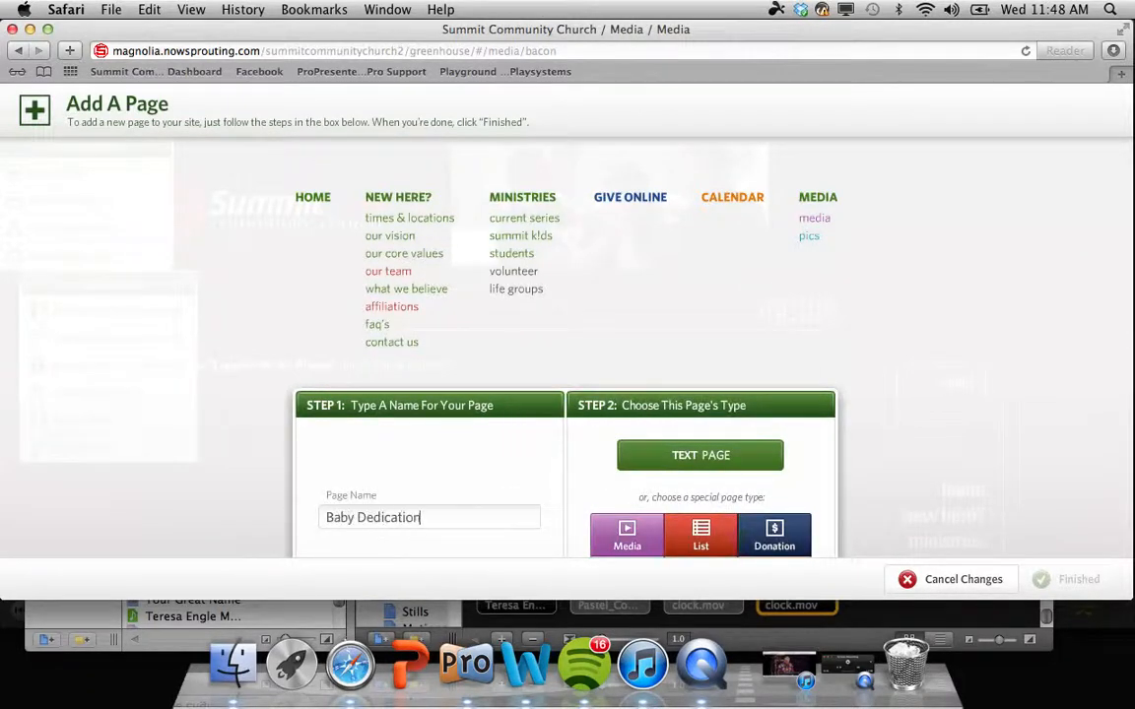
scroll(567, 345, "down", 3)
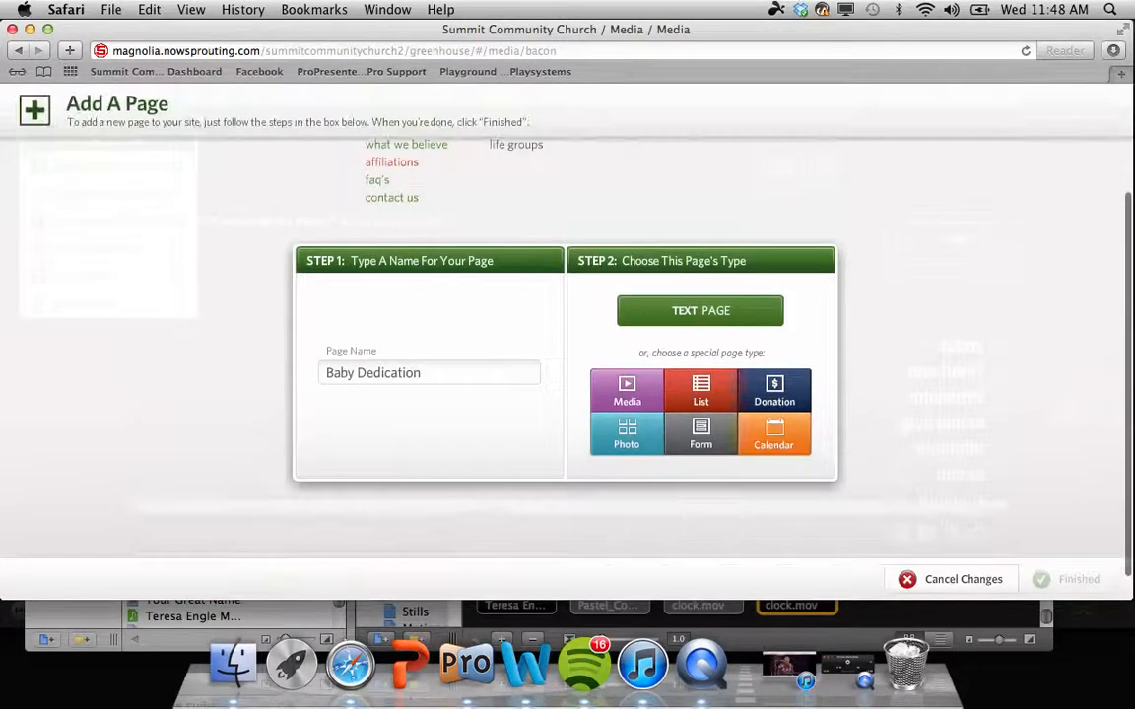
left_click(701, 432)
left_click(840, 346)
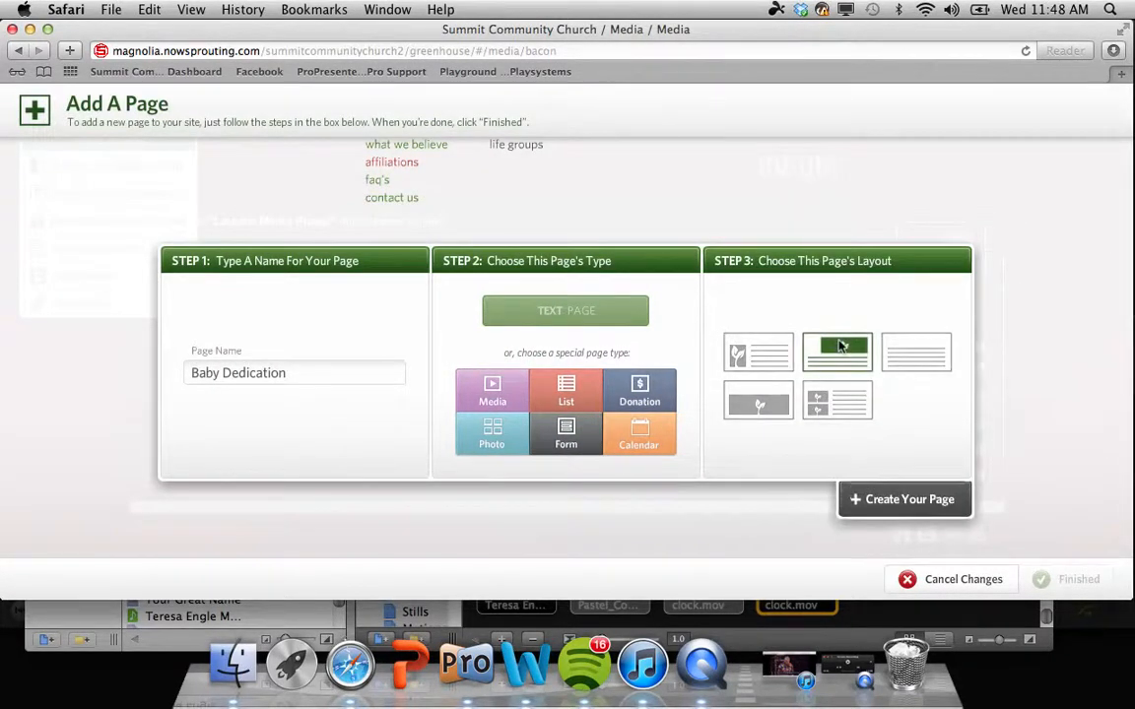
left_click(897, 500)
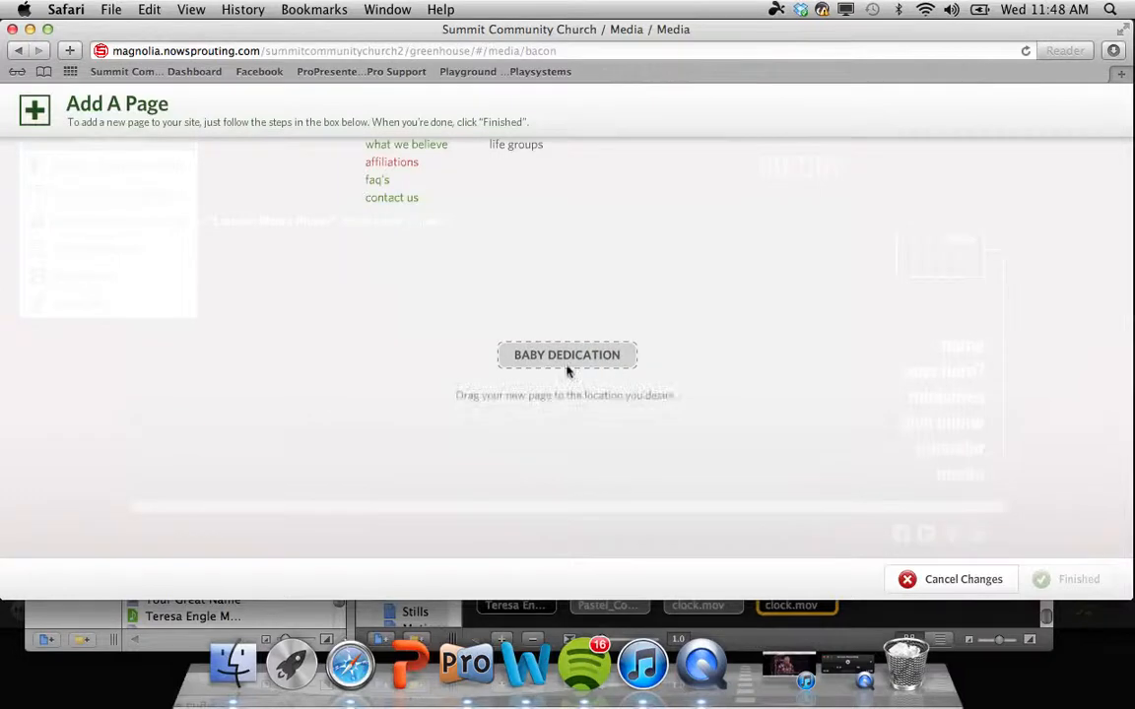
Step: Place Baby Dedication under life groups in Ministries and save the site
scroll(568, 370, "up", 3)
left_click_drag(551, 501, 512, 311)
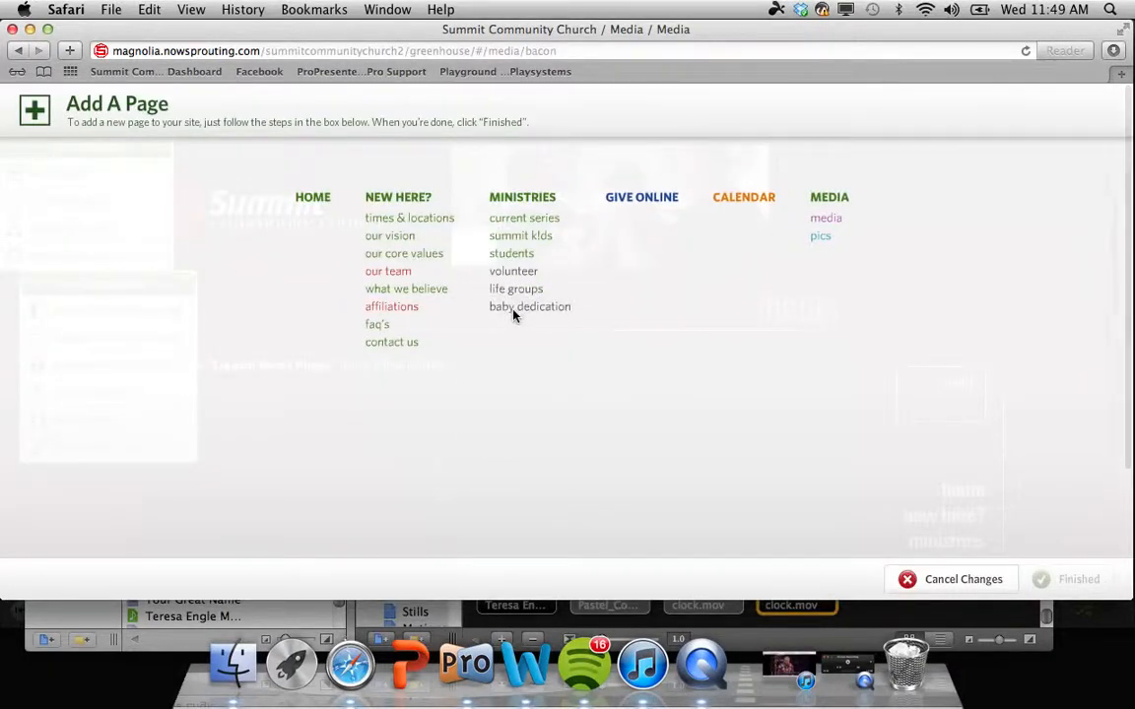
left_click(1055, 581)
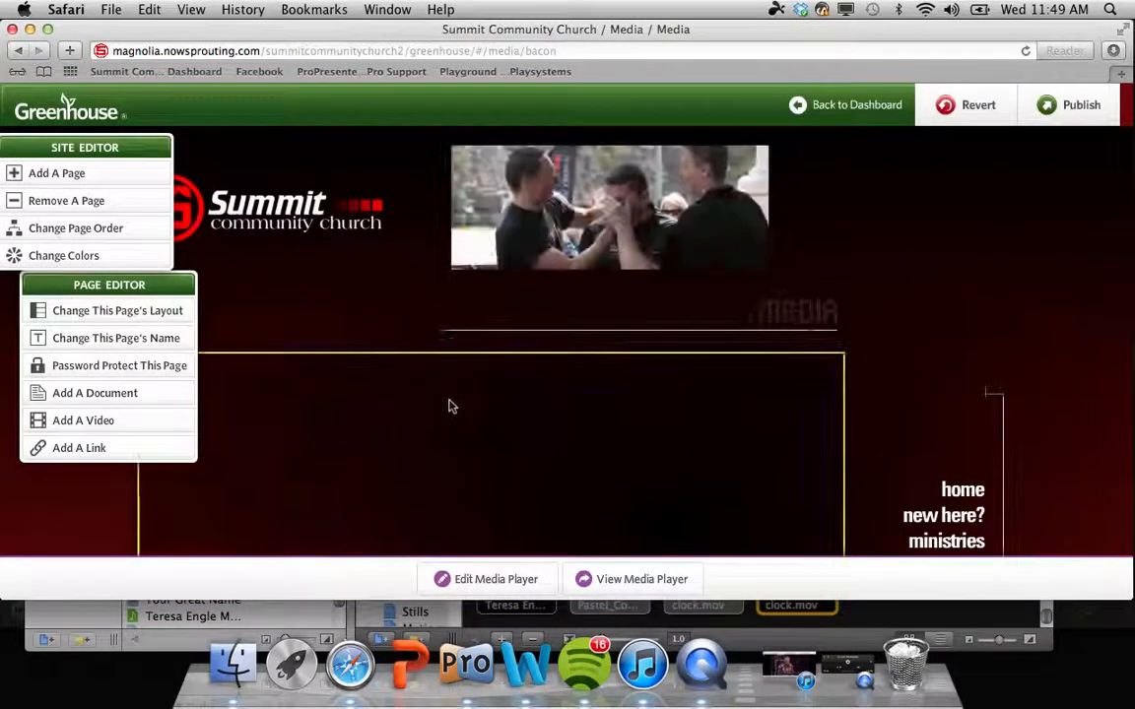
scroll(608, 429, "down", 2)
scroll(608, 428, "down", 3)
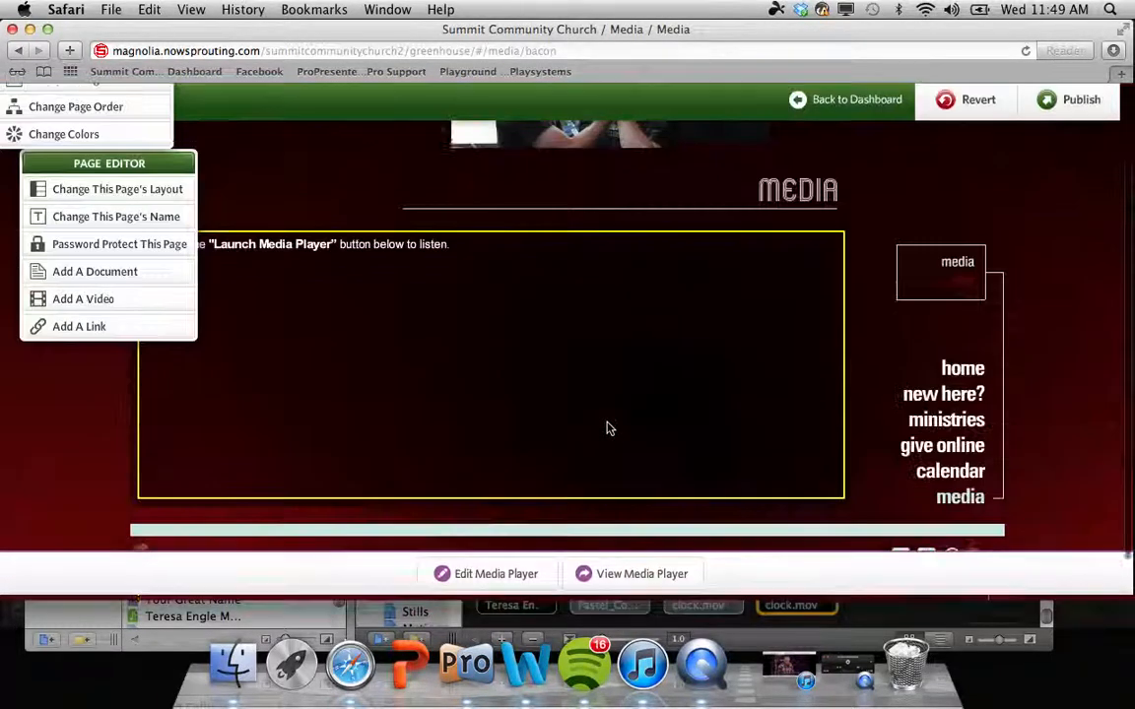
Step: Open the baby dedication page under ministries and load the Event Registration preset into its form
left_click(954, 420)
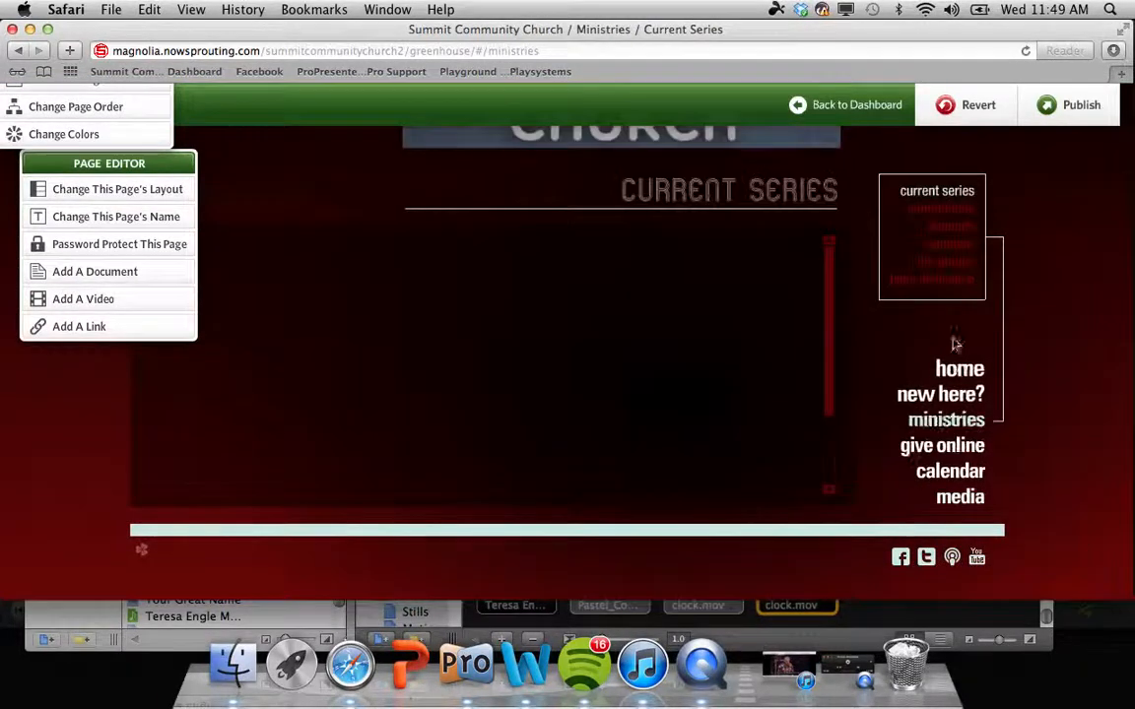
left_click(954, 281)
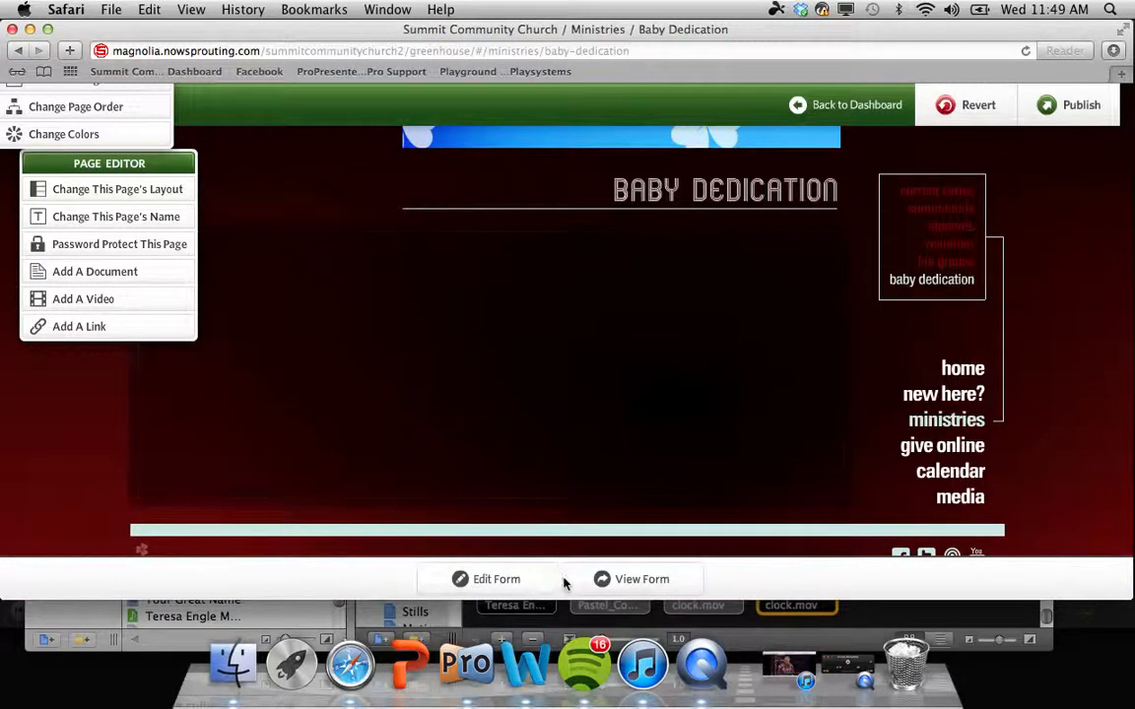
left_click(495, 579)
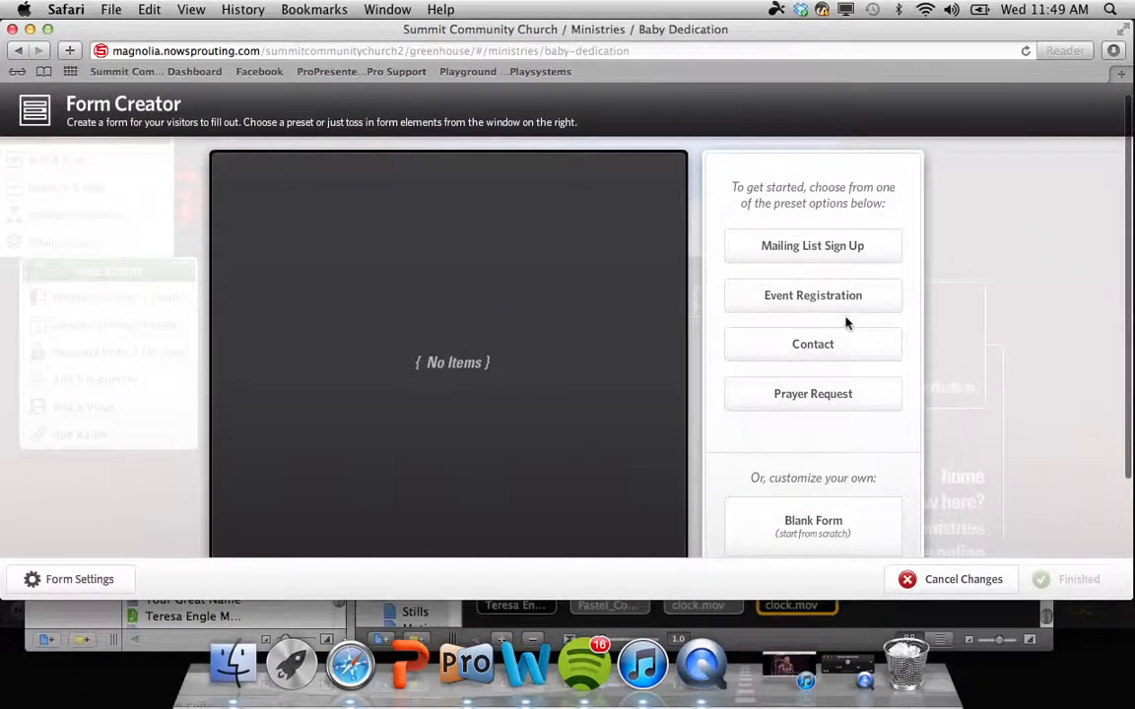
scroll(866, 389, "down", 2)
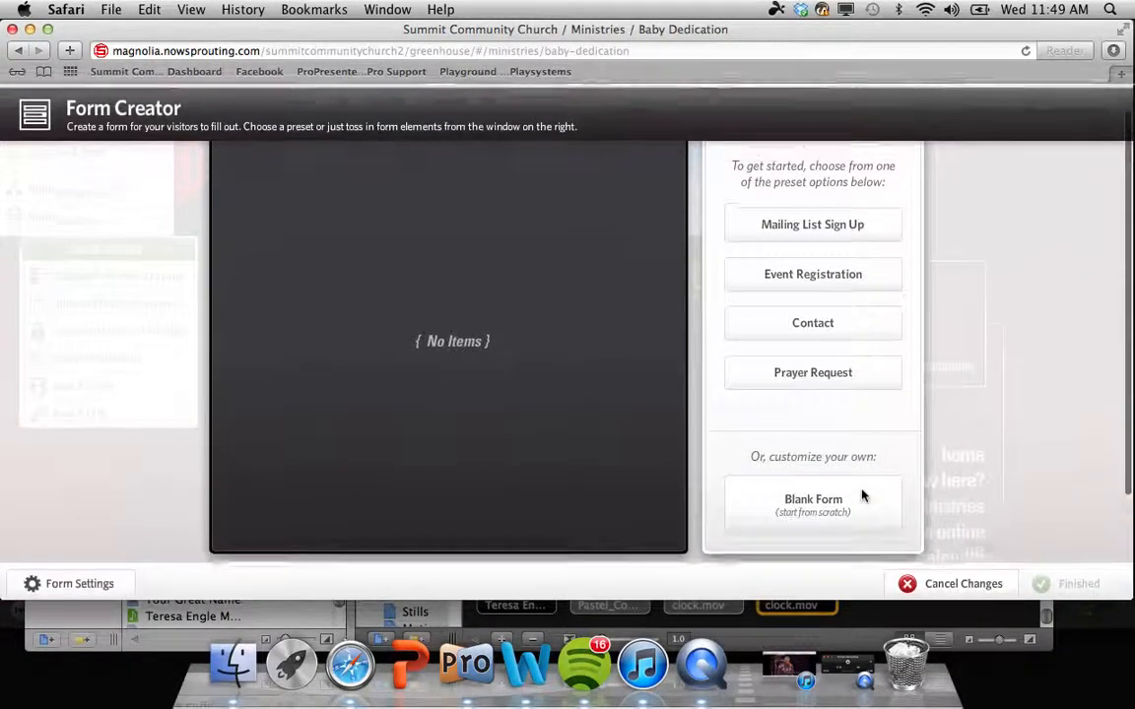
left_click(844, 289)
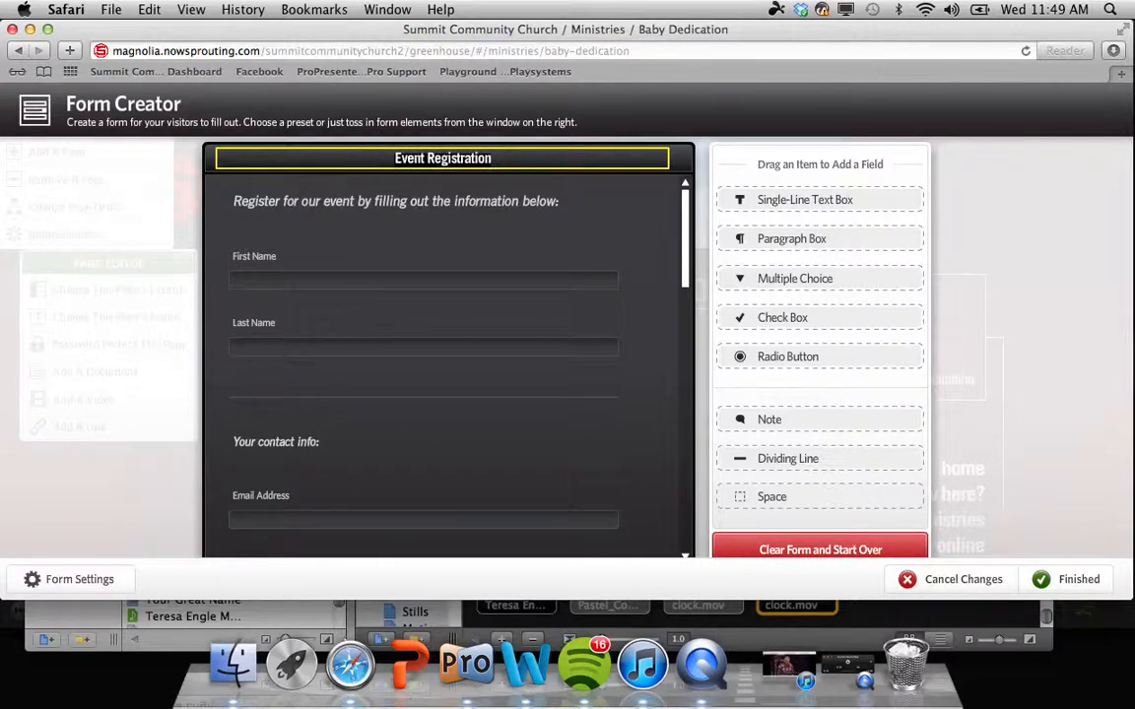
Step: Retitle the form 'baby dedication'
left_click(442, 158)
type("baby de")
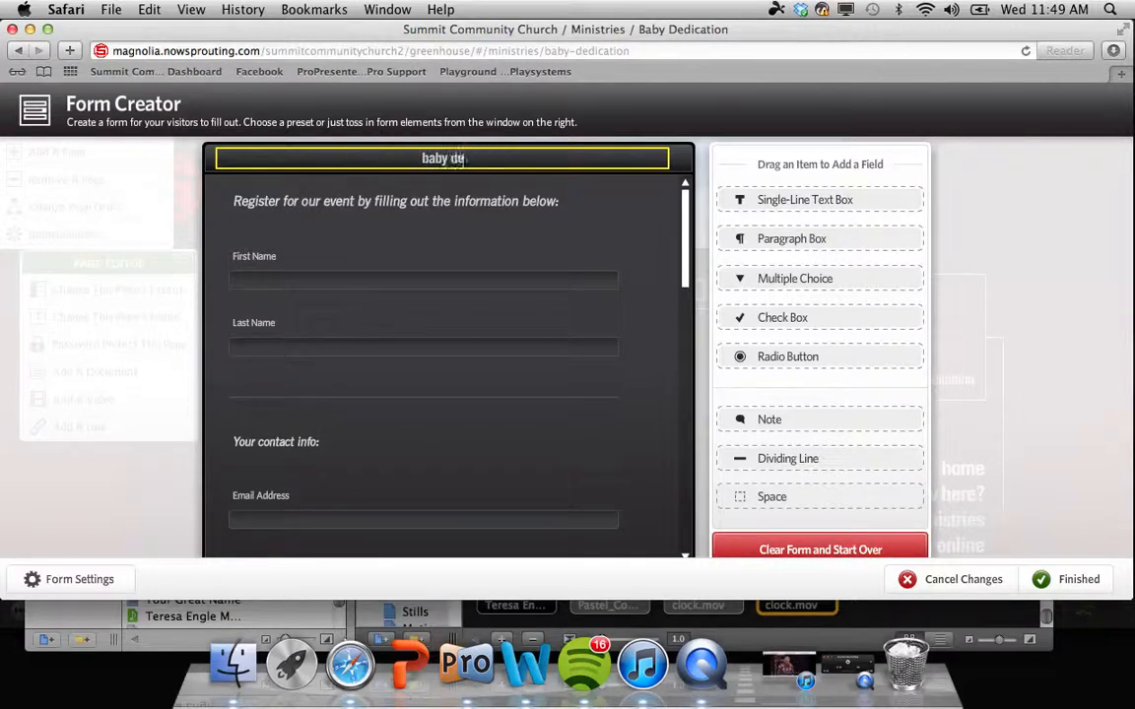
type("dication")
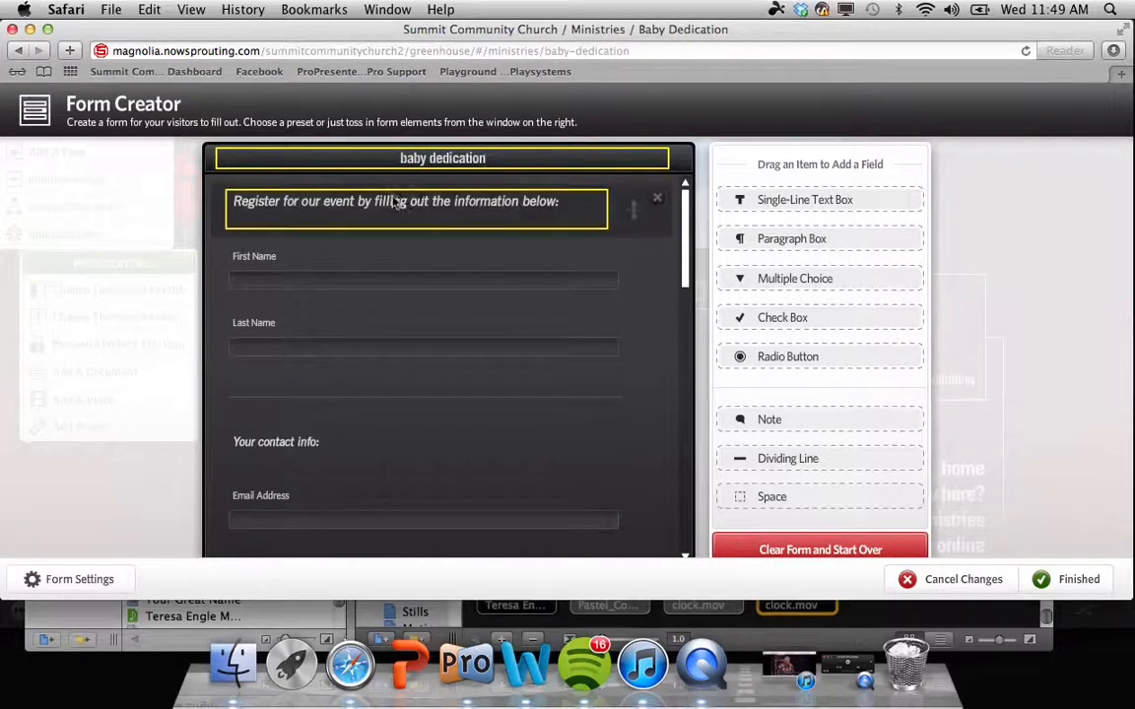
scroll(373, 283, "down", 2)
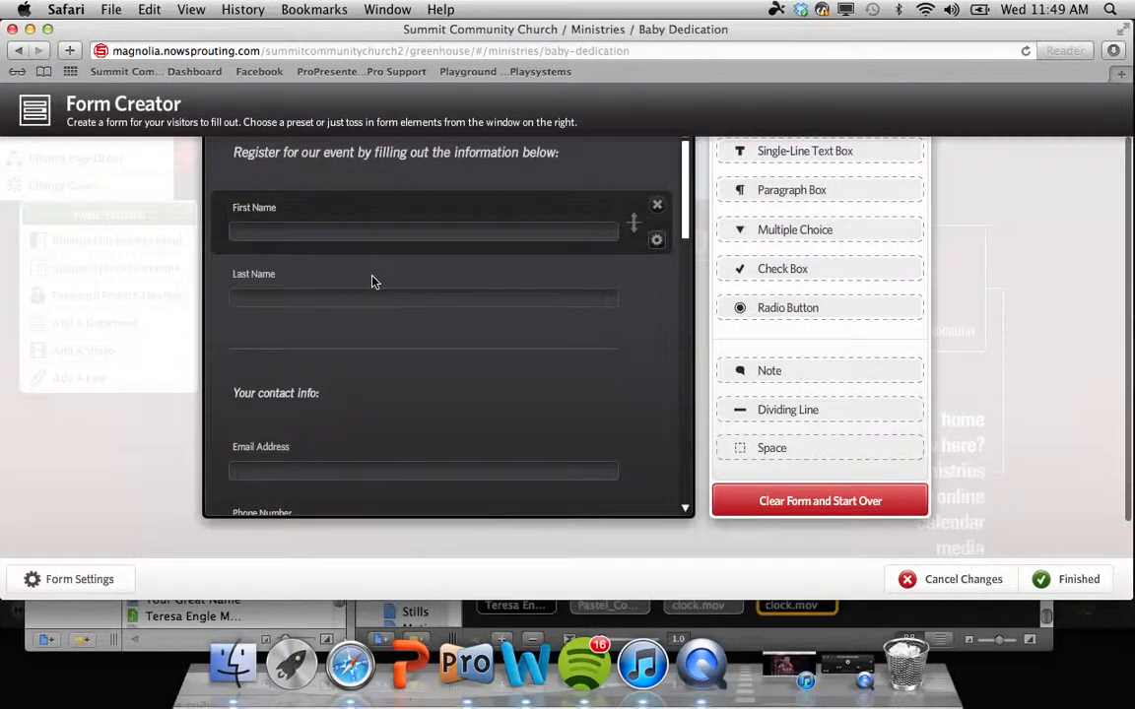
scroll(373, 282, "down", 4)
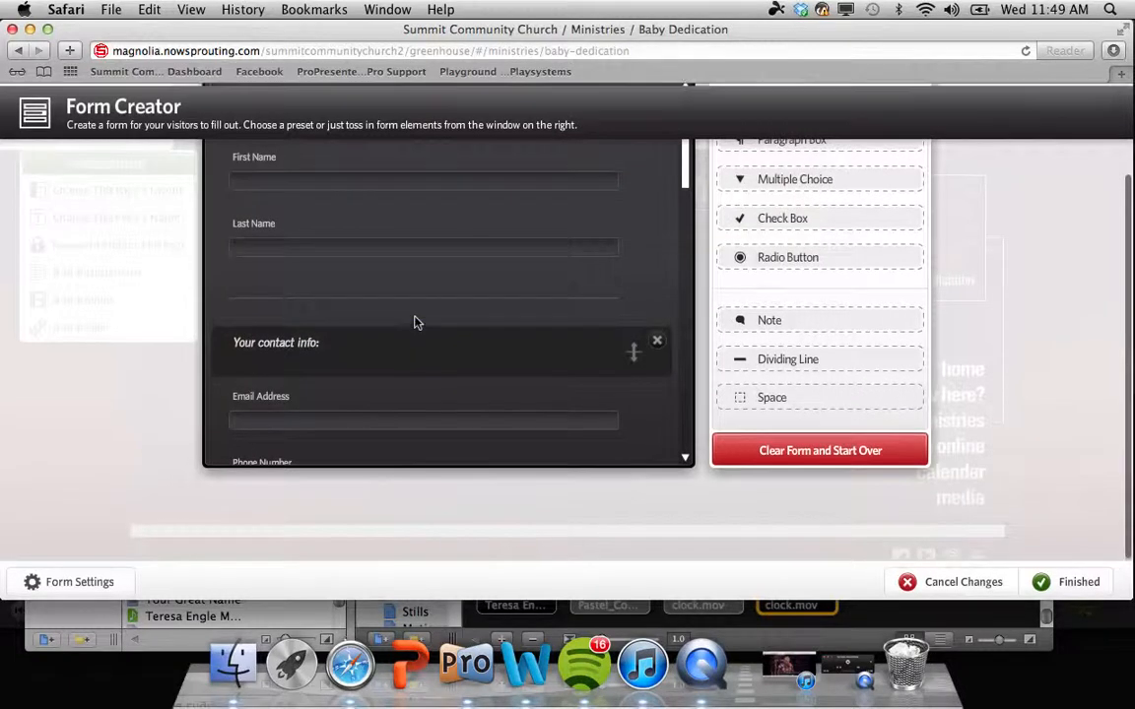
scroll(414, 322, "up", 1)
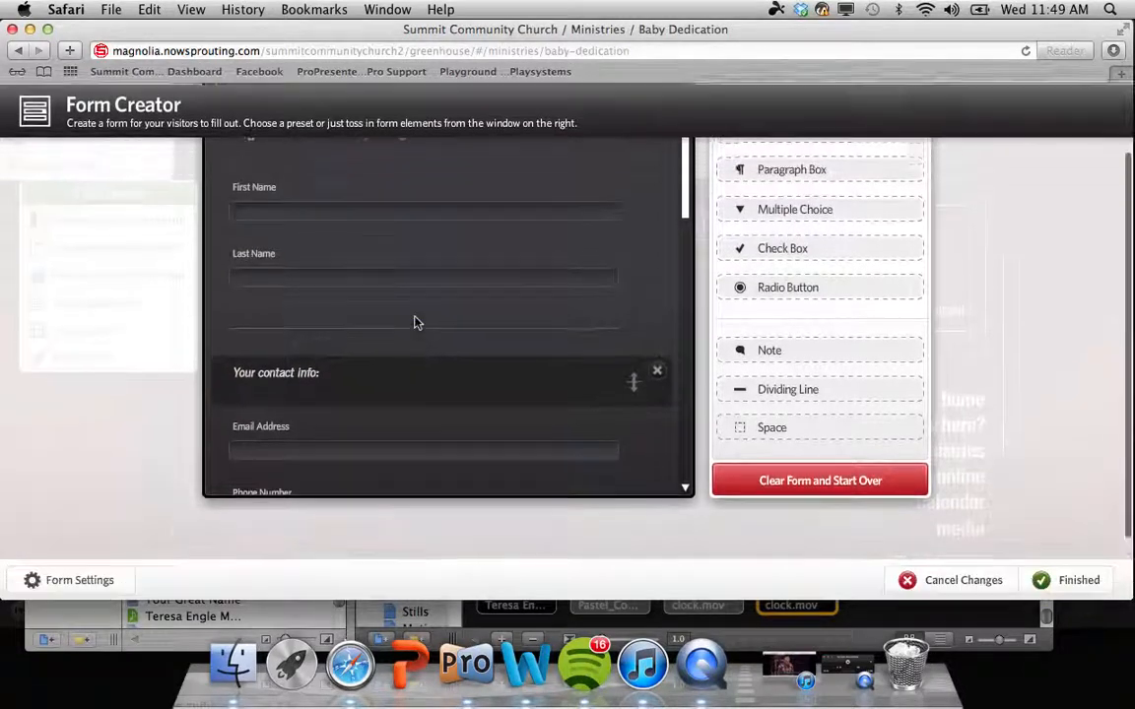
right_click(687, 215)
left_click(686, 207)
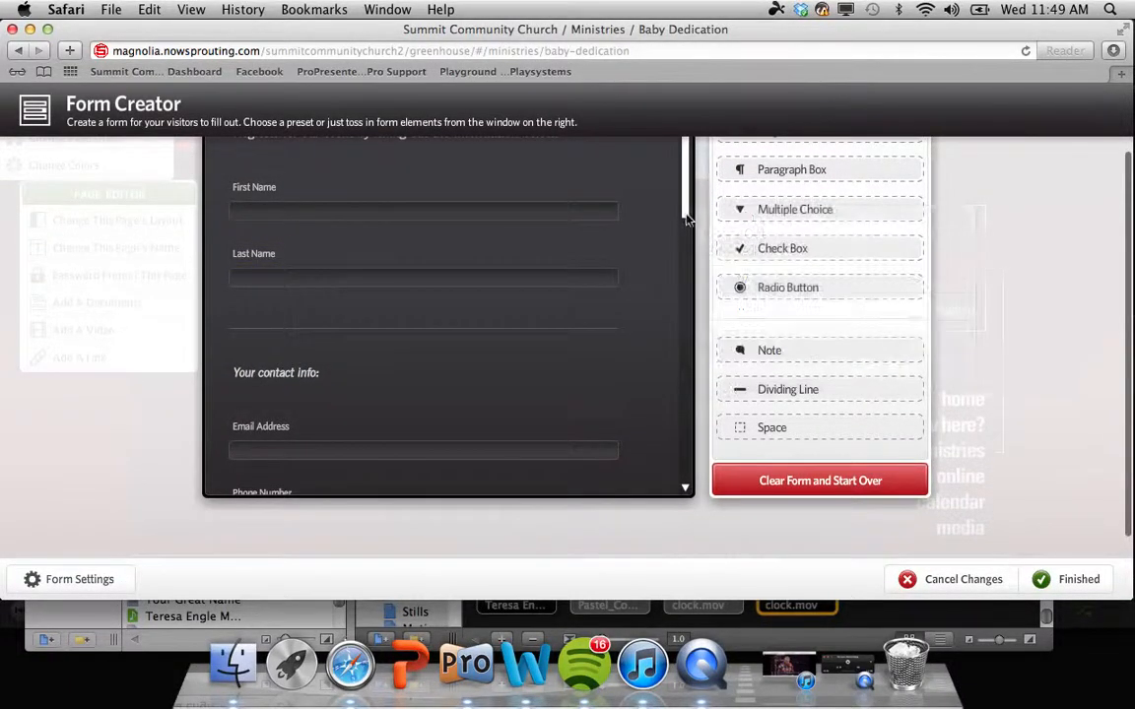
left_click_drag(685, 205, 688, 274)
scroll(793, 266, "up", 2)
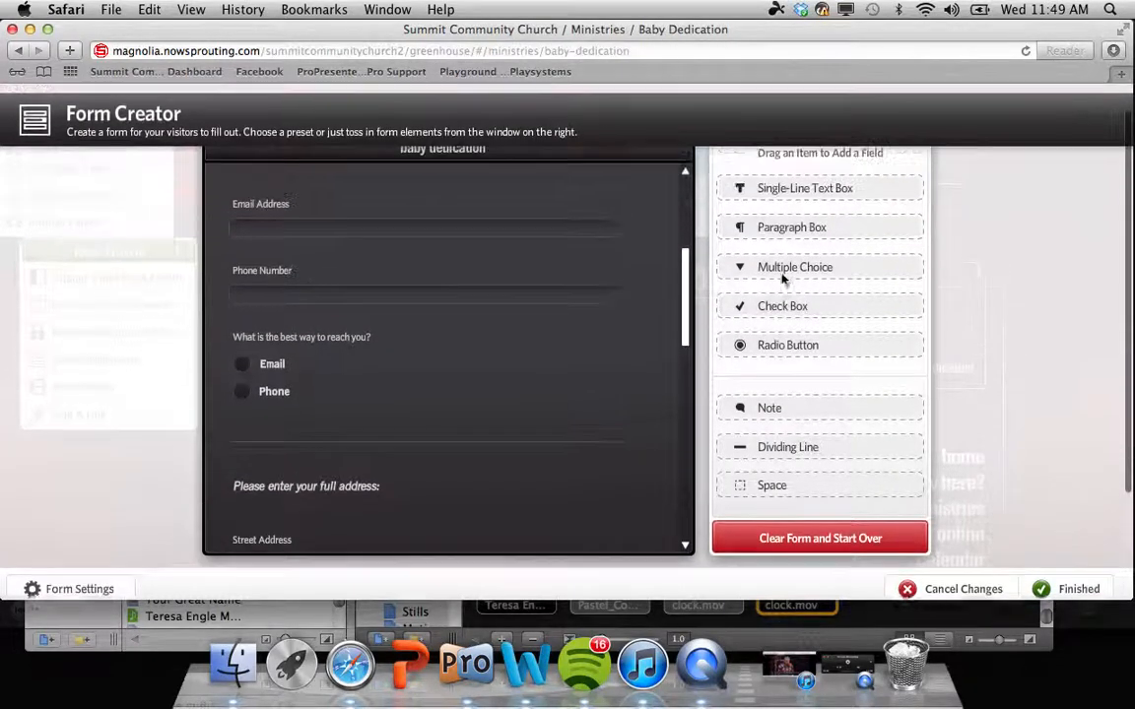
scroll(841, 285, "up", 1)
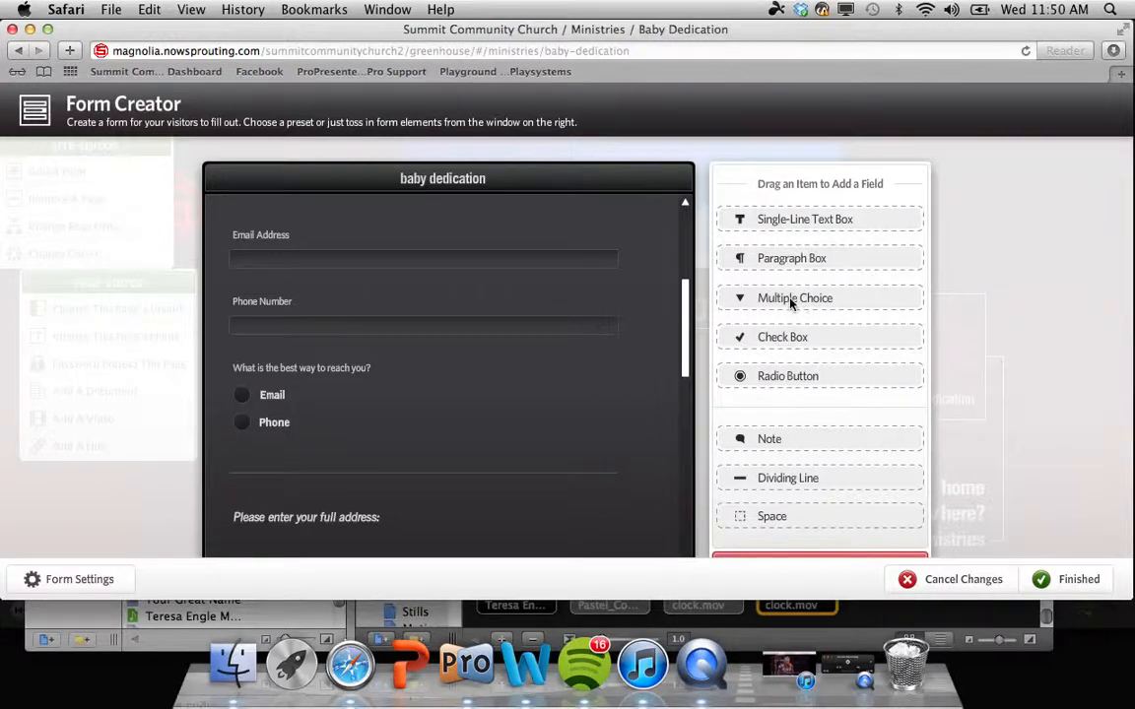
Step: Add a 'What is the best way to reach you?' question with Email and Phone choices between Email Address and Phone Number
left_click_drag(791, 304, 793, 297)
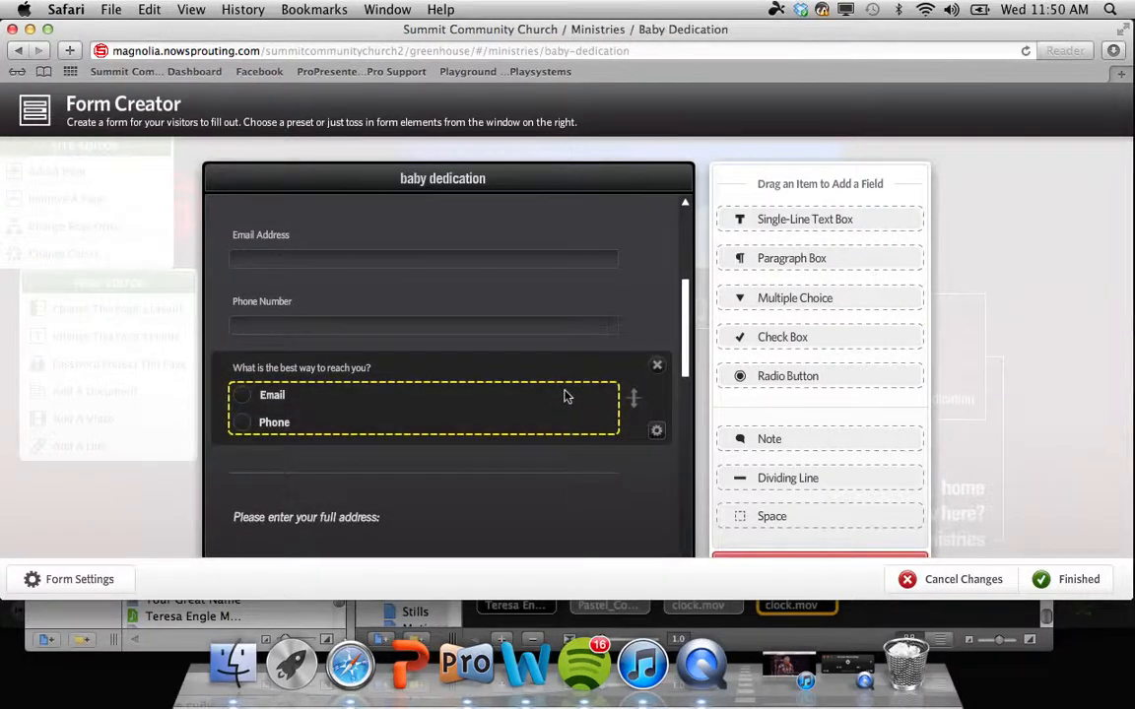
left_click(567, 396)
left_click(268, 405)
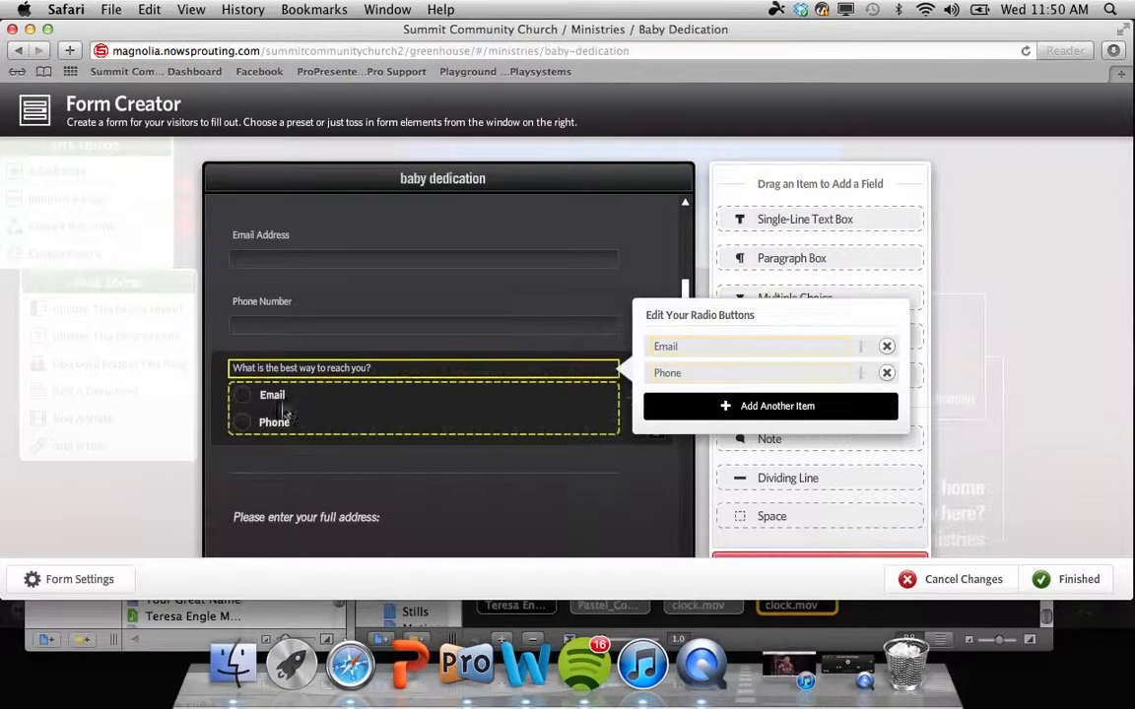
left_click(132, 447)
scroll(577, 393, "down", 4)
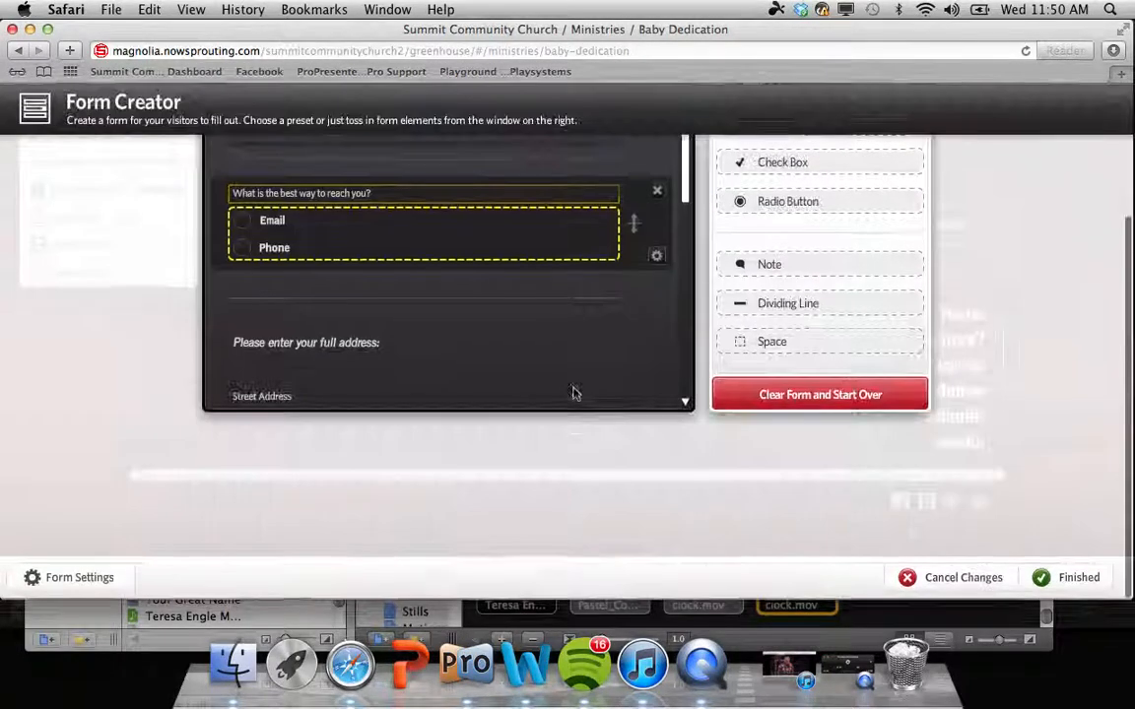
scroll(793, 216, "up", 3)
left_click(797, 220)
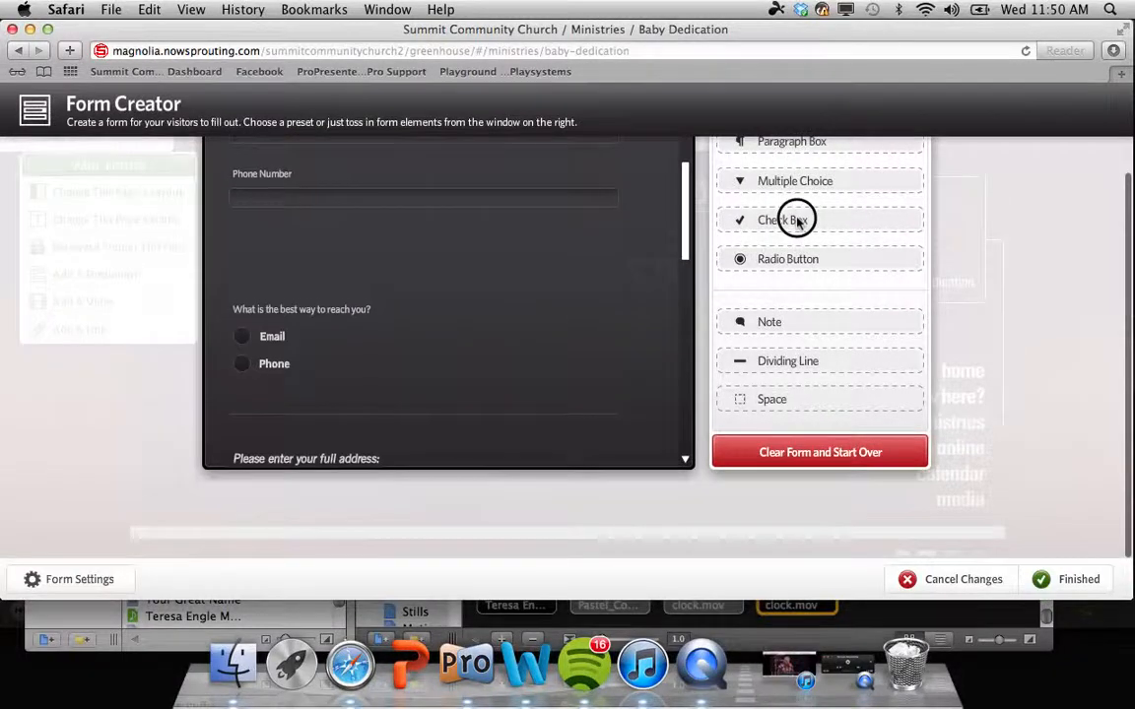
Step: Add a 'Does your baby like bacon' check box question below the reach-you question
left_click_drag(796, 220, 455, 410)
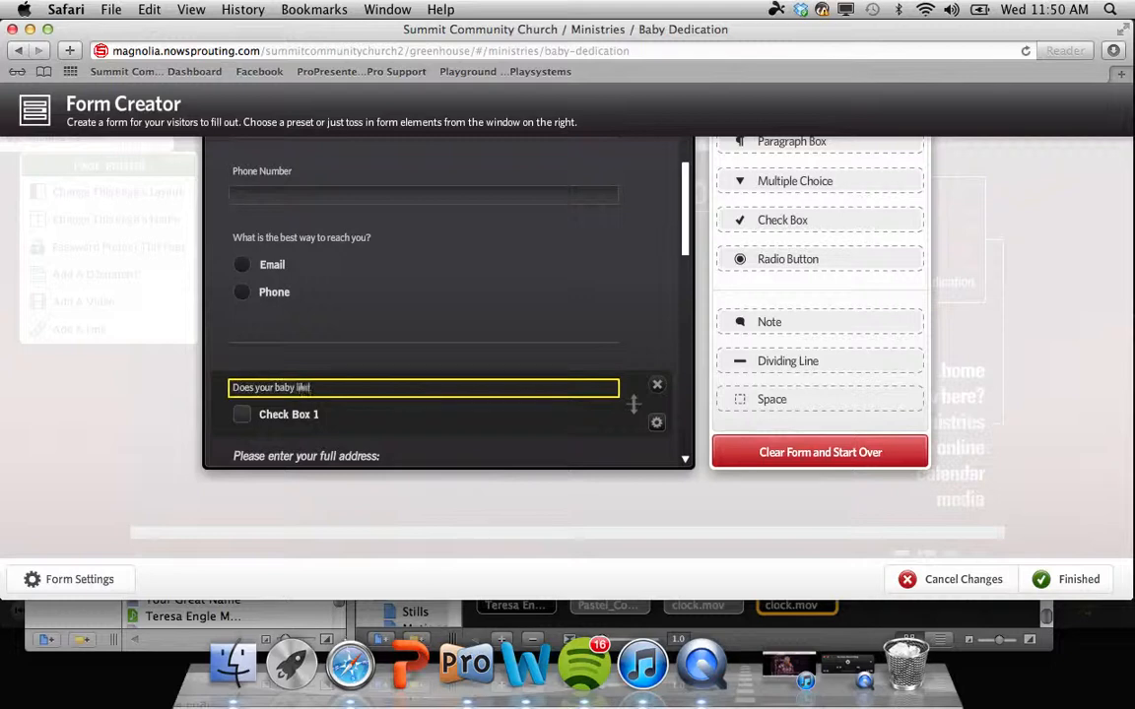
type("on")
left_click(598, 421)
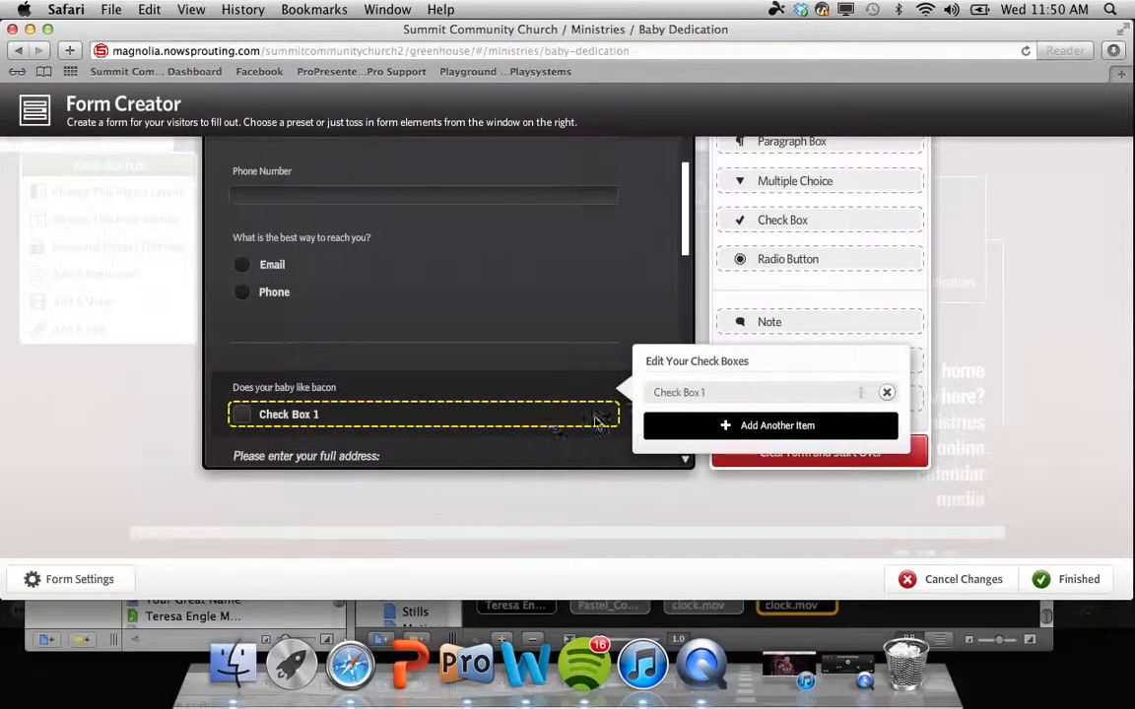
left_click(741, 426)
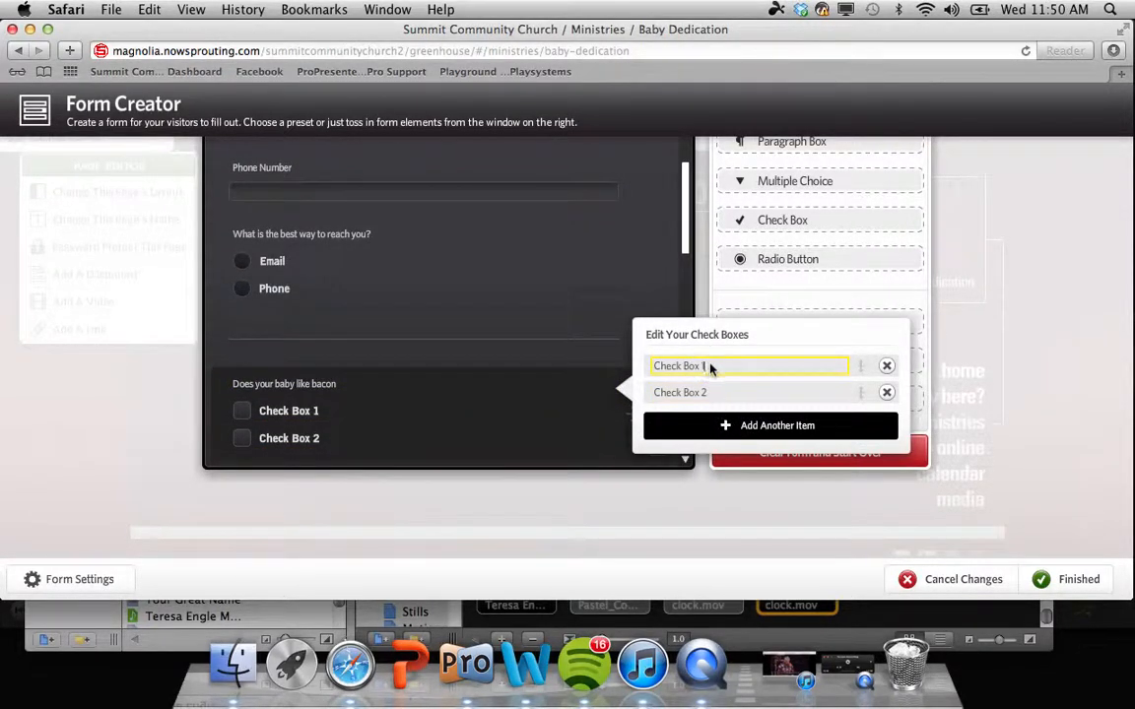
Step: Label the check box options yes and no, and add four more option boxes
left_click_drag(709, 367, 643, 368)
type("yes")
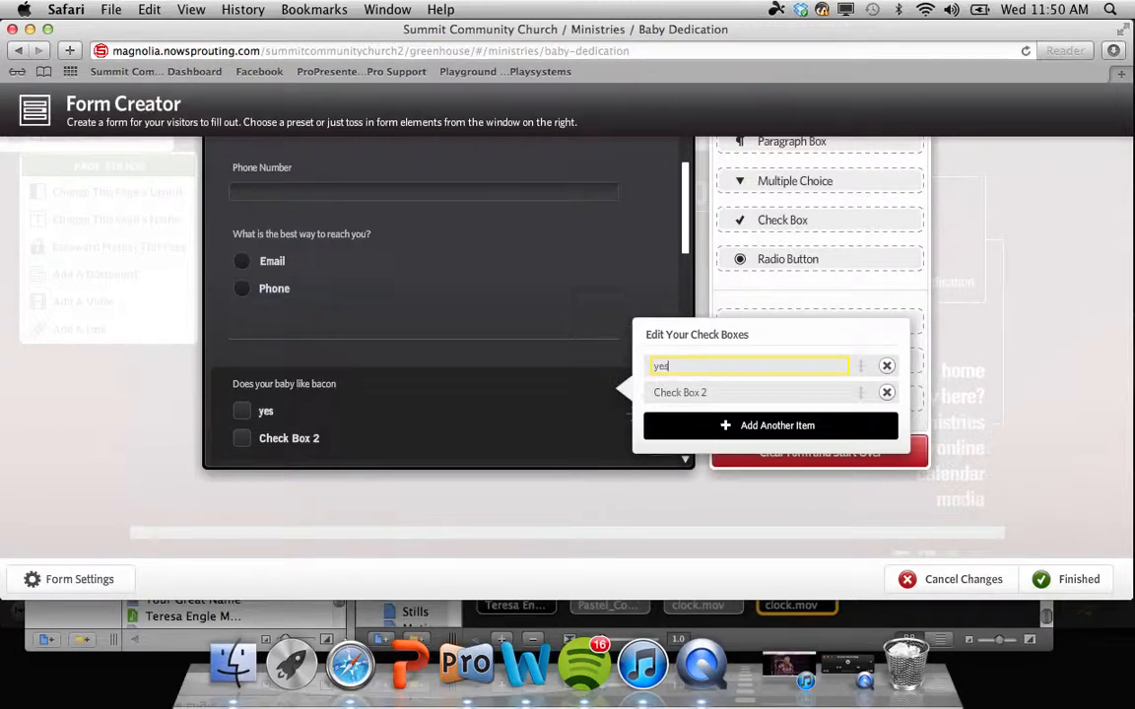
left_click(718, 394)
left_click_drag(718, 393, 617, 385)
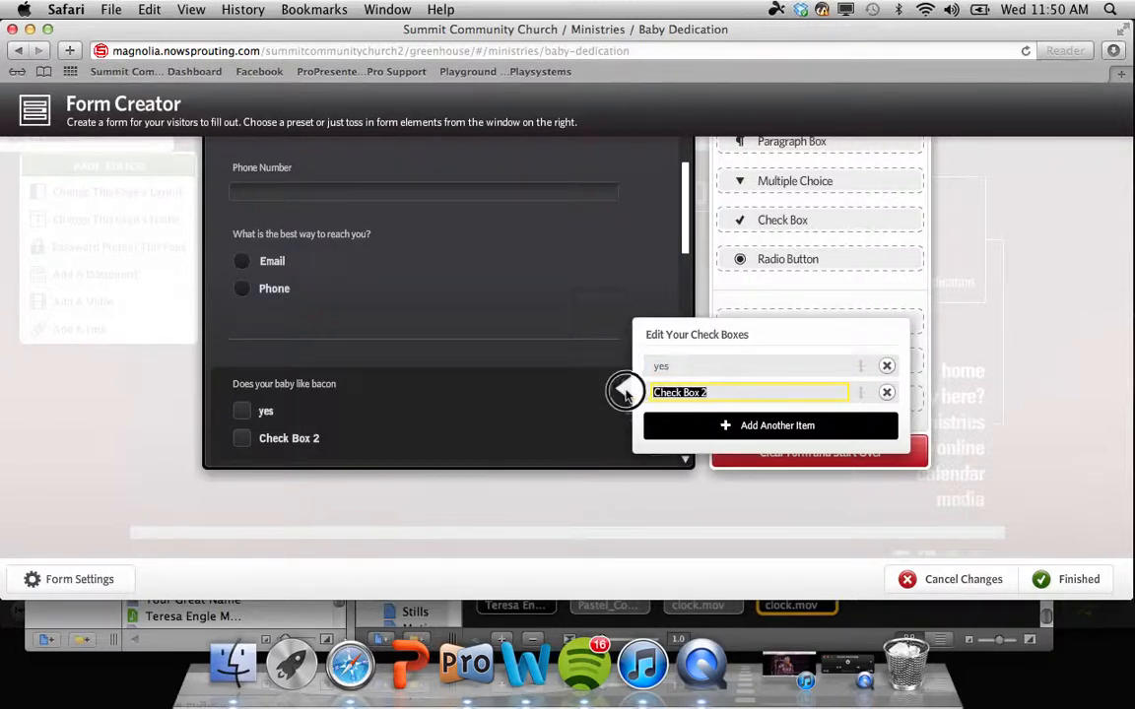
type("no")
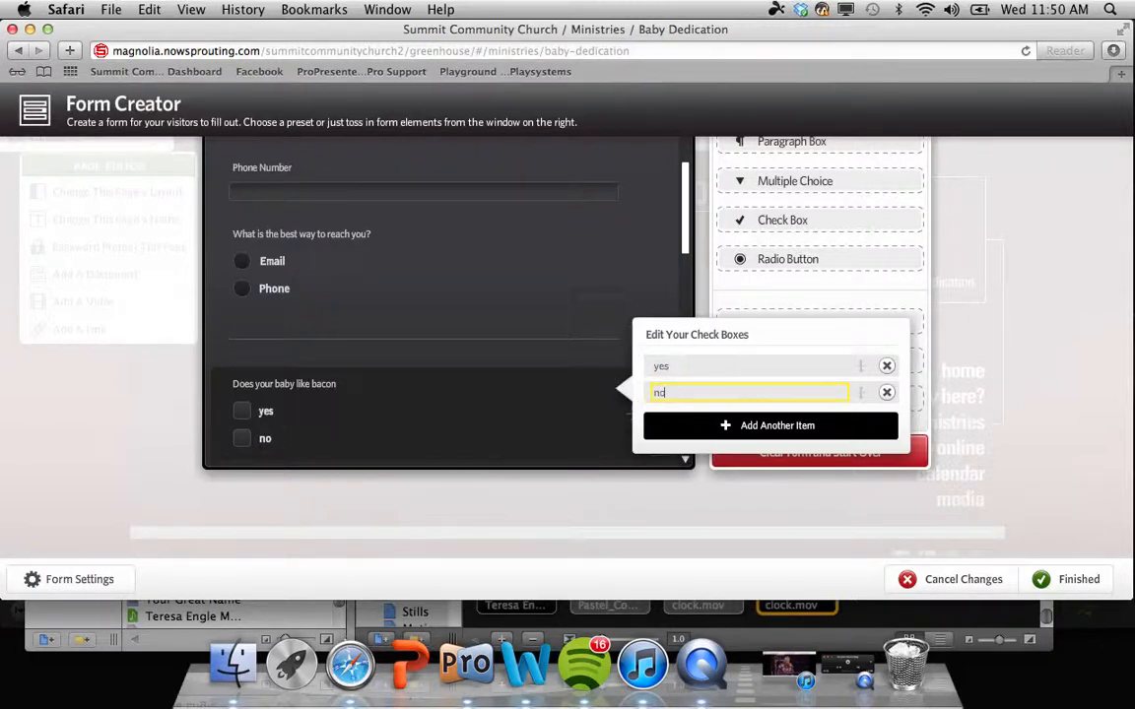
left_click(786, 425)
left_click(785, 426)
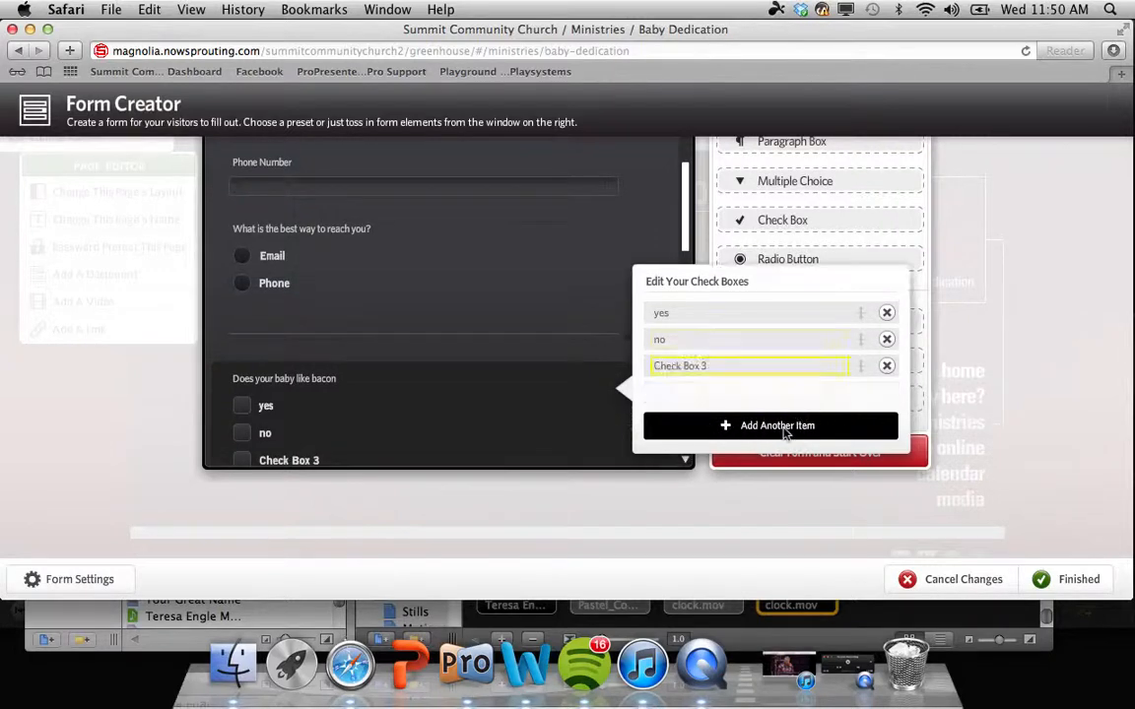
left_click(785, 426)
left_click(786, 425)
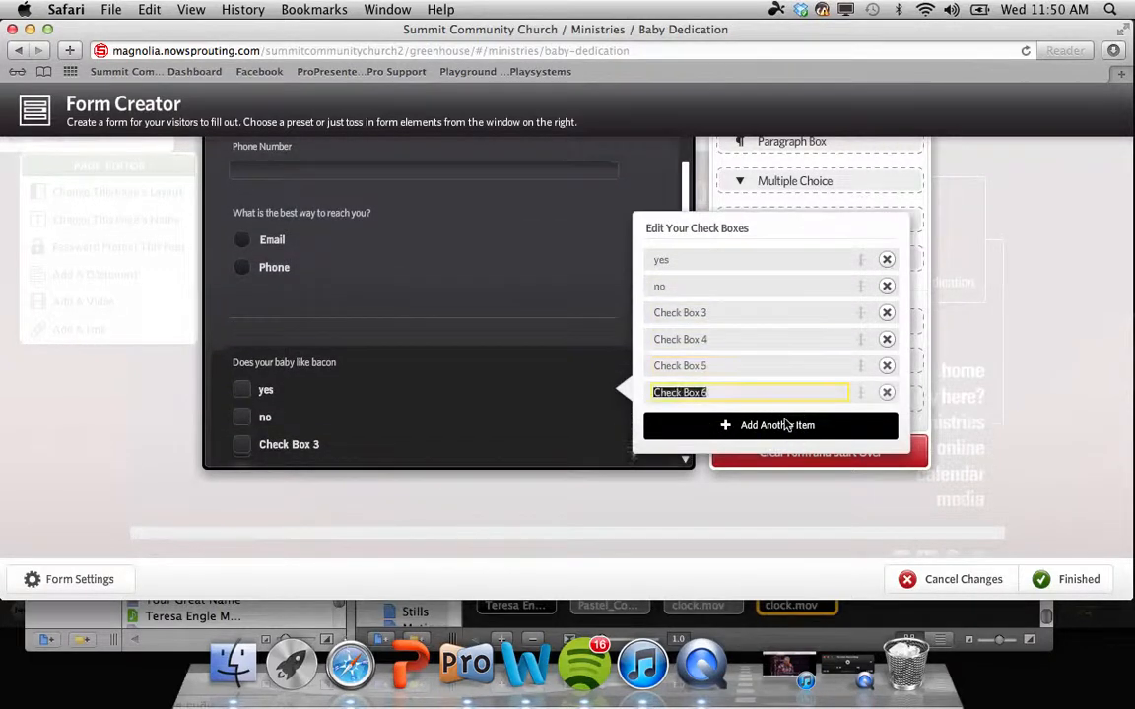
left_click(474, 368)
scroll(468, 344, "down", 2)
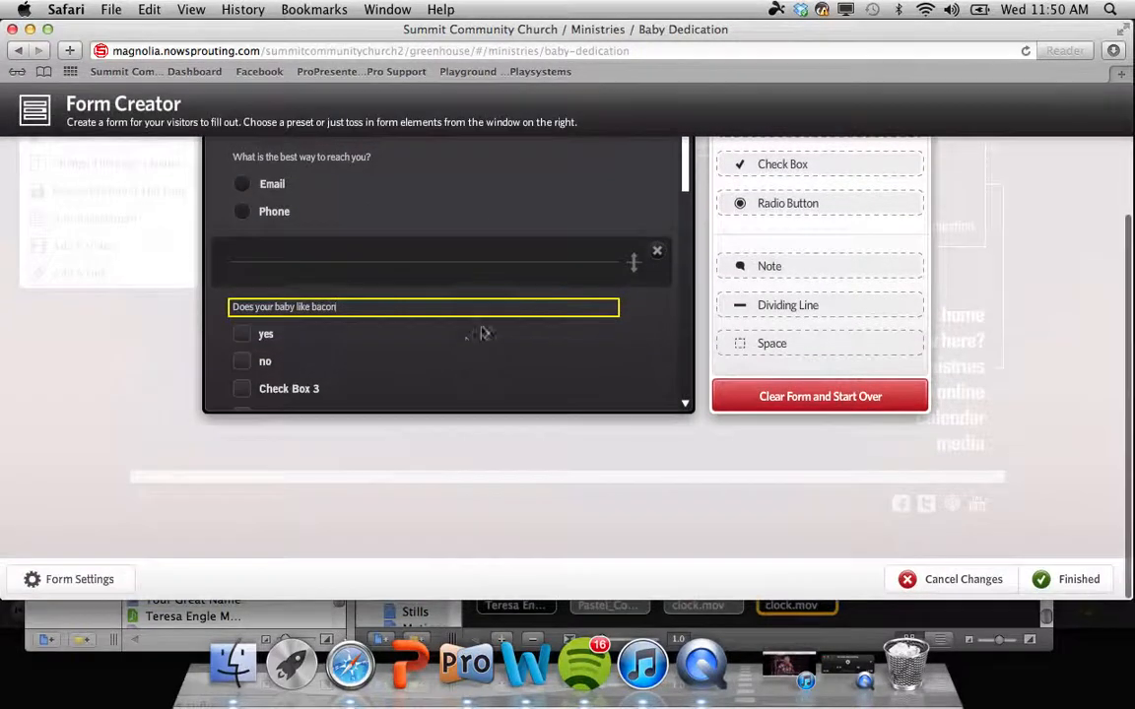
left_click_drag(686, 183, 691, 312)
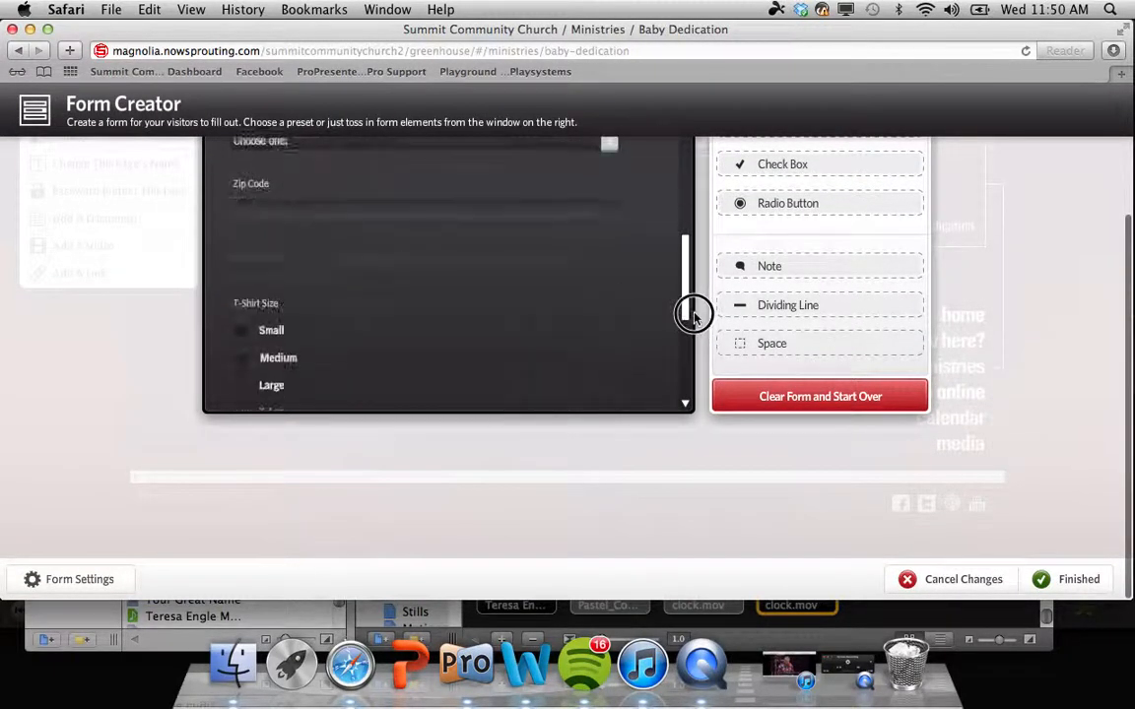
Step: Delete all form items, then cancel the form changes and return to the Baby Dedication page
scroll(825, 404, "up", 2)
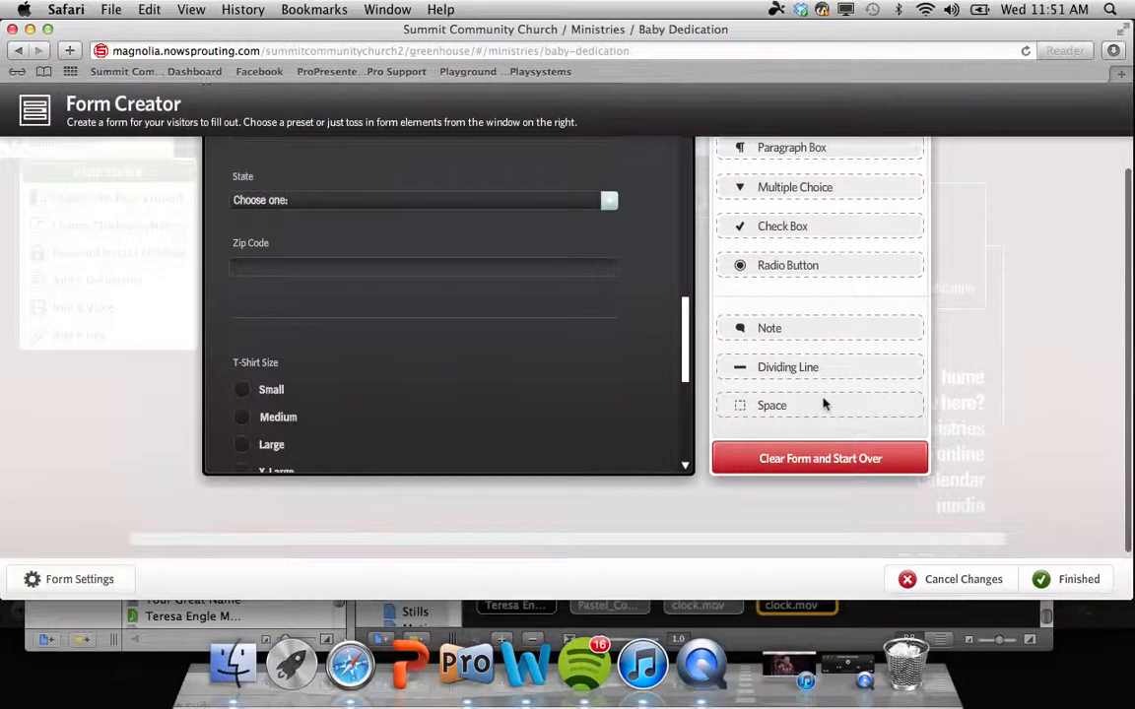
left_click(841, 461)
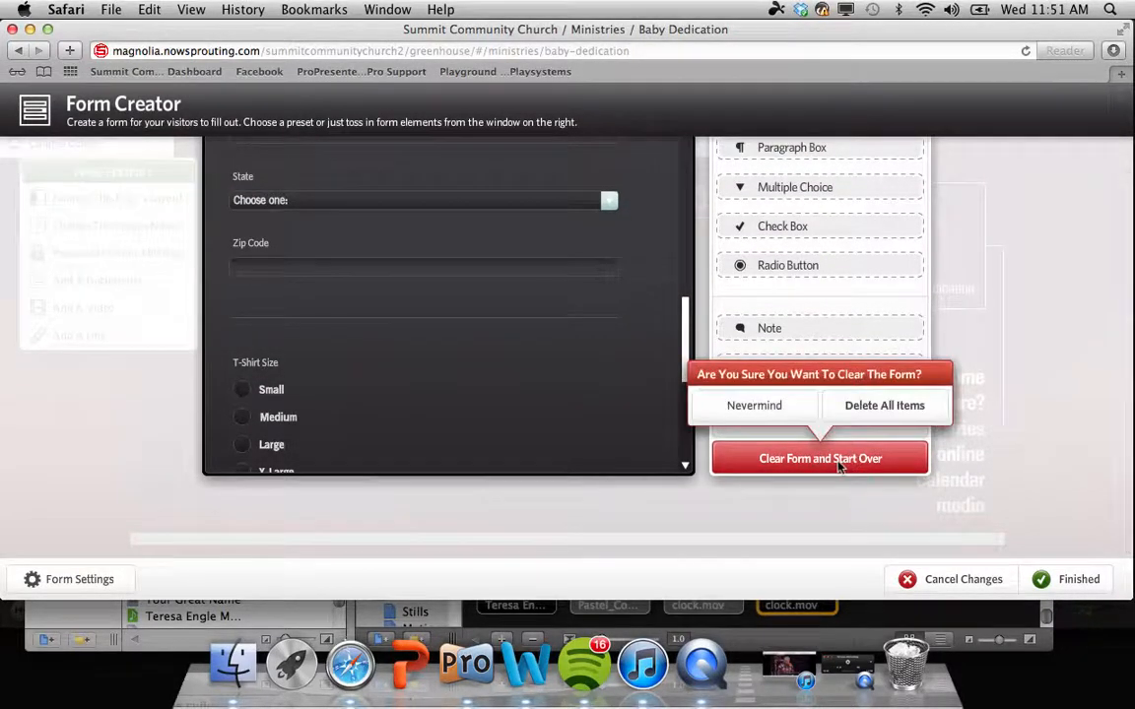
left_click(863, 408)
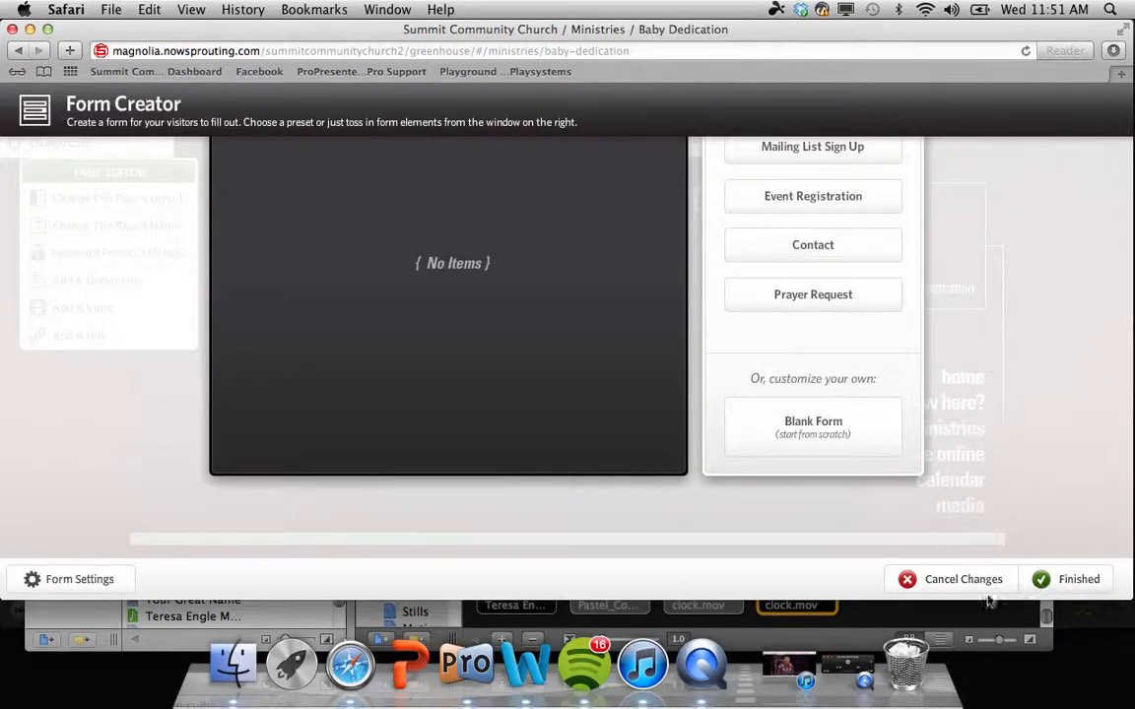
left_click(959, 581)
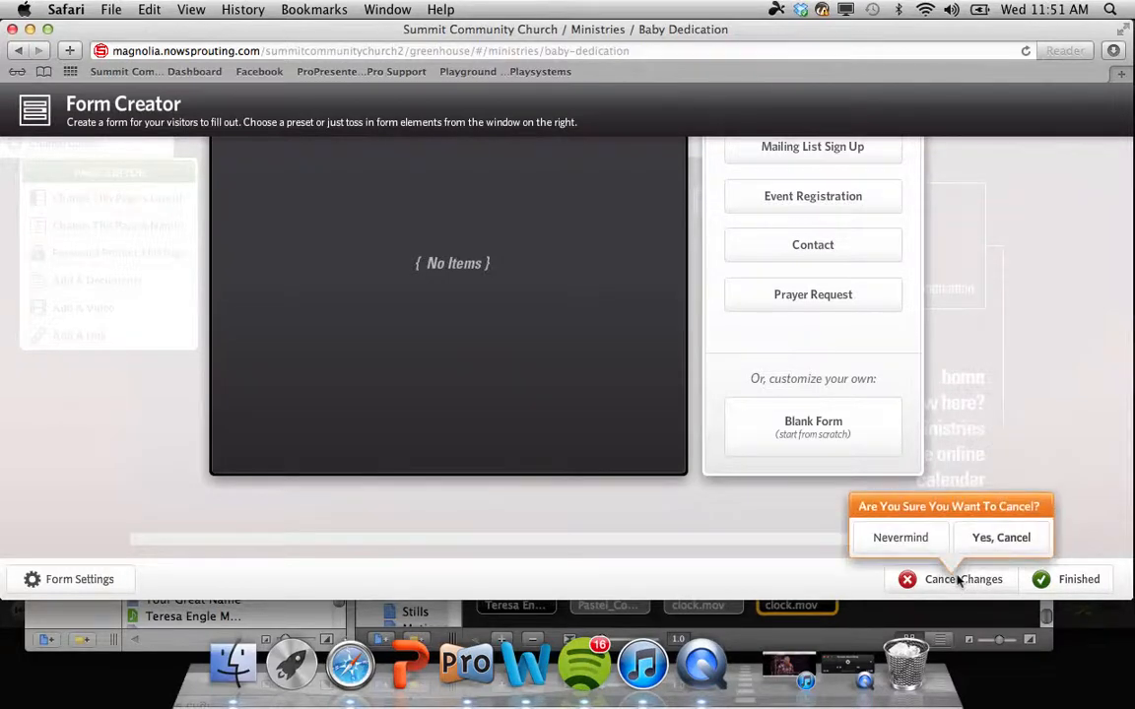
left_click(974, 546)
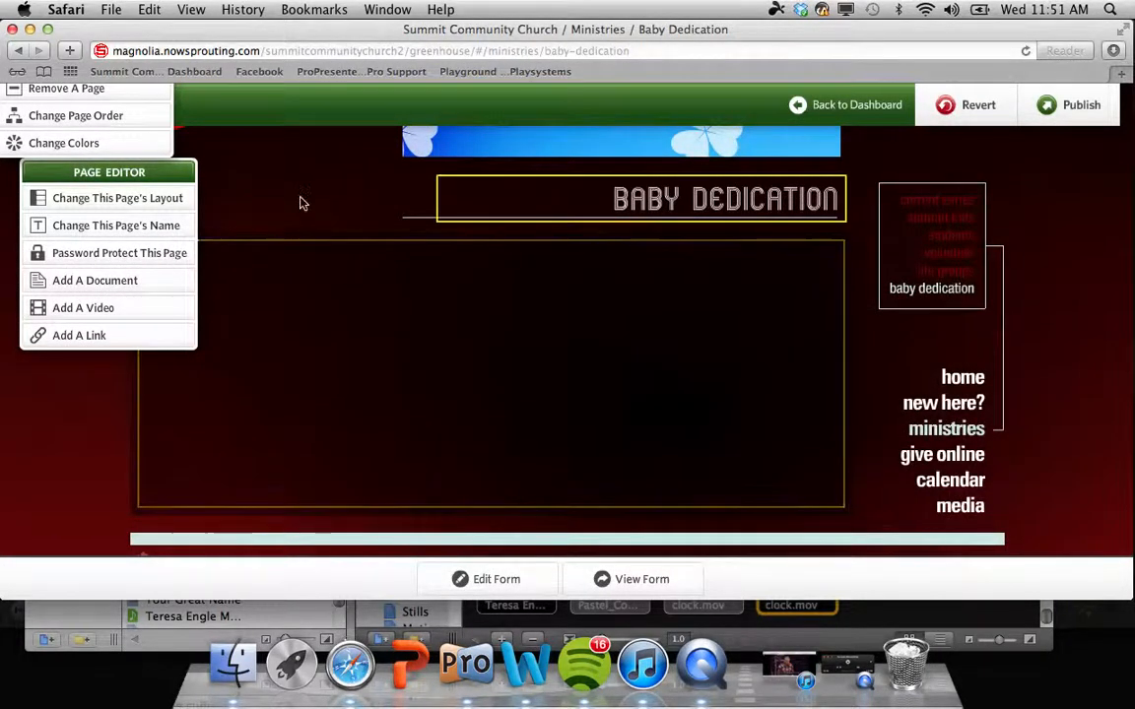
Step: Trash the 'baby dedication' page from Ministries and save the removal
left_click(141, 91)
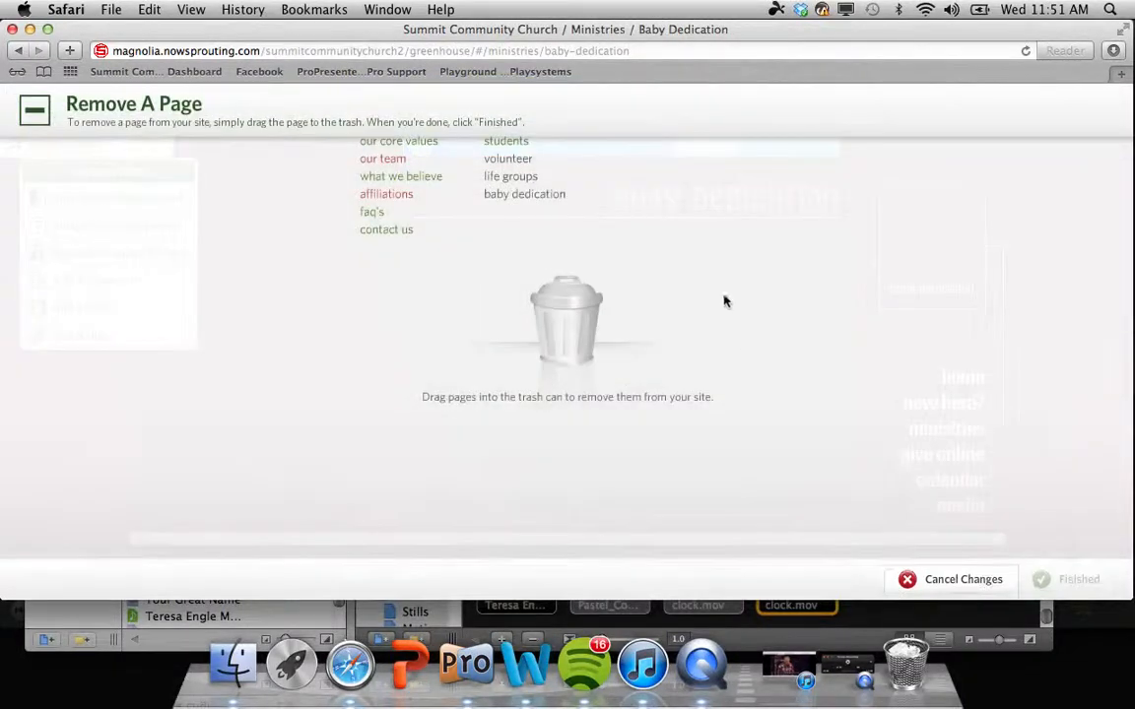
left_click_drag(524, 195, 564, 295)
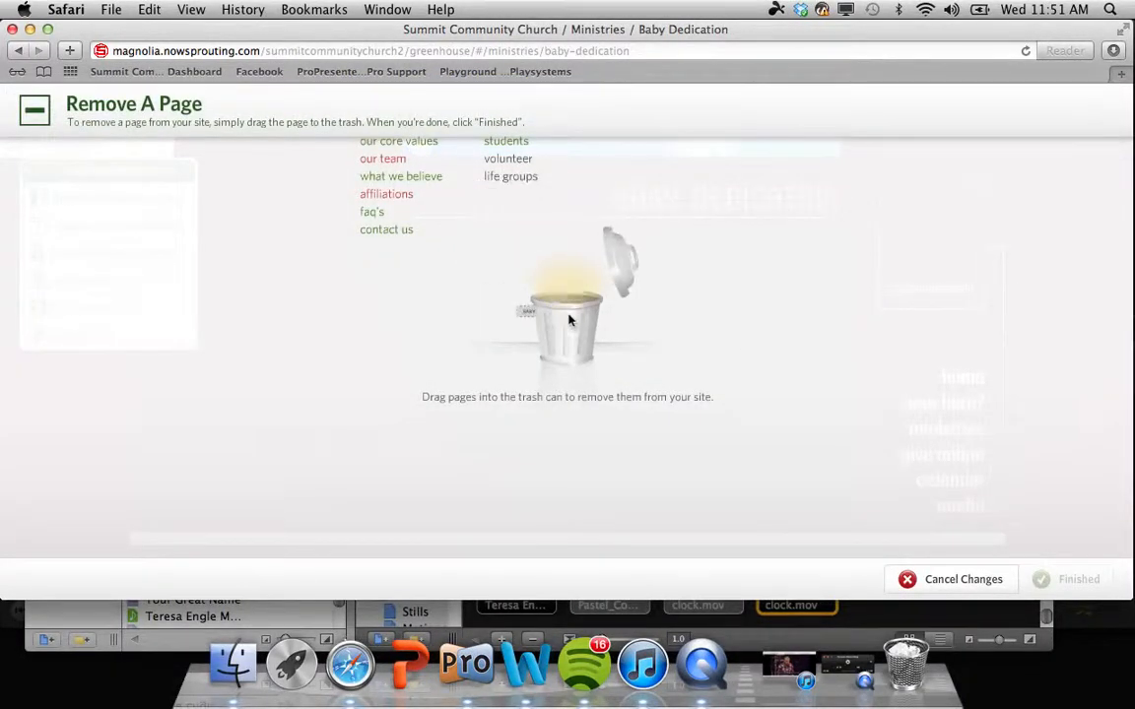
left_click(1069, 579)
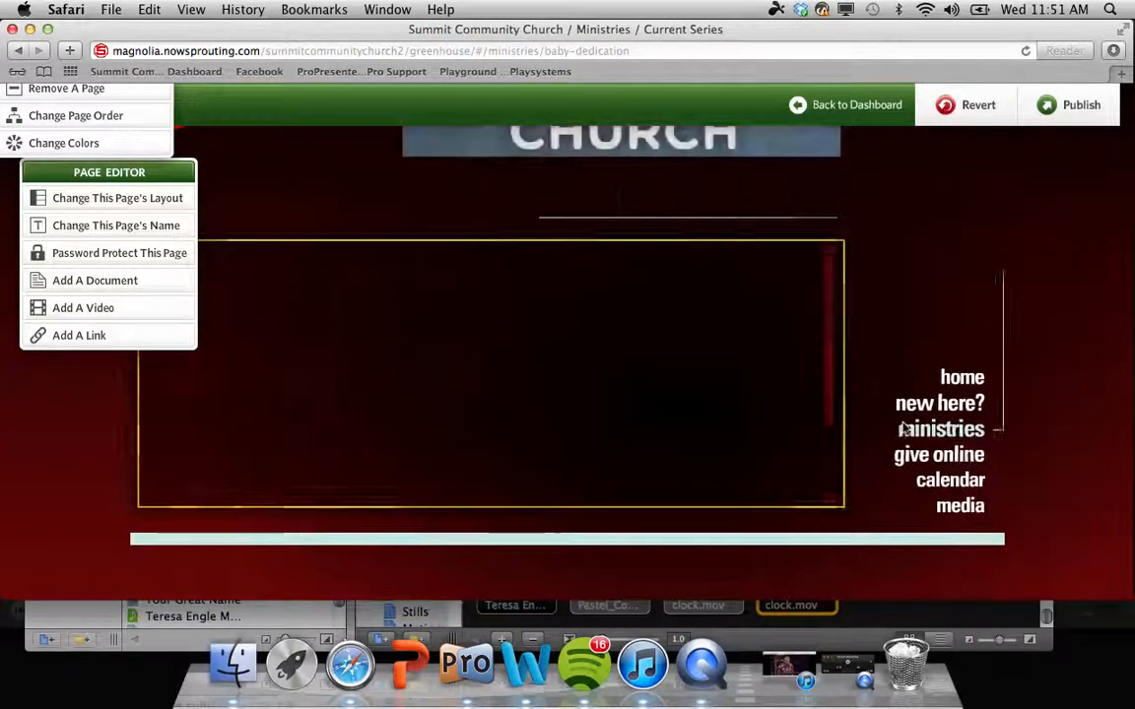
Step: Open the calendar page for editing and begin a new event on October 28, 2012
left_click(963, 481)
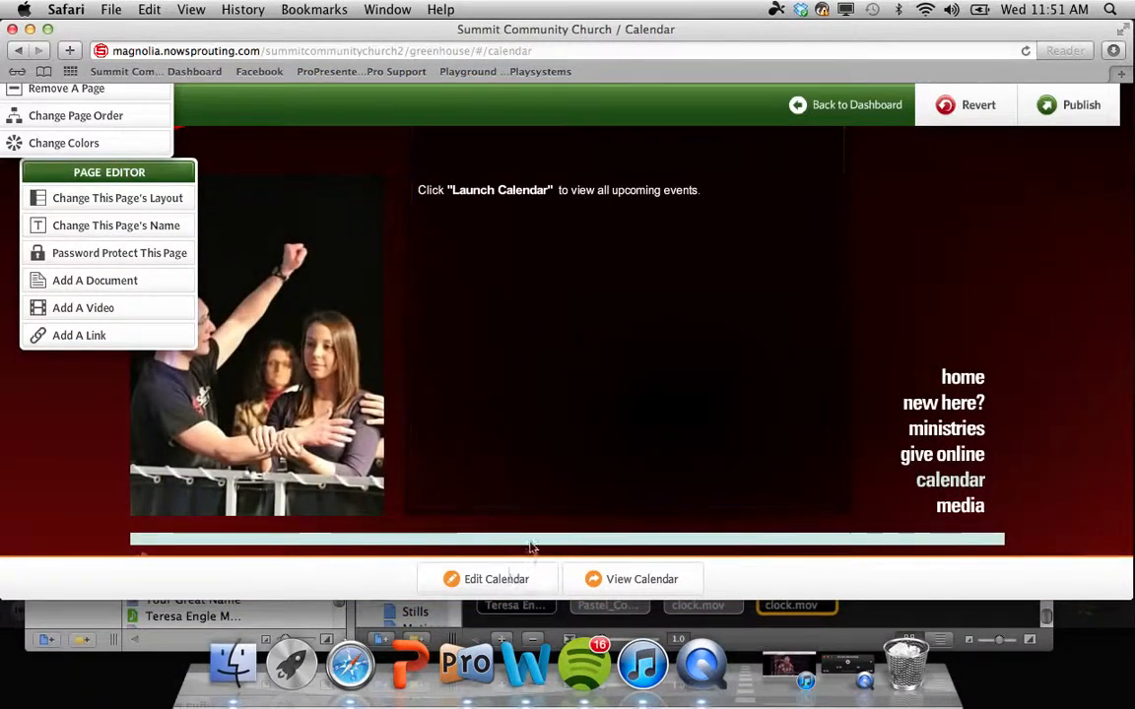
left_click(504, 578)
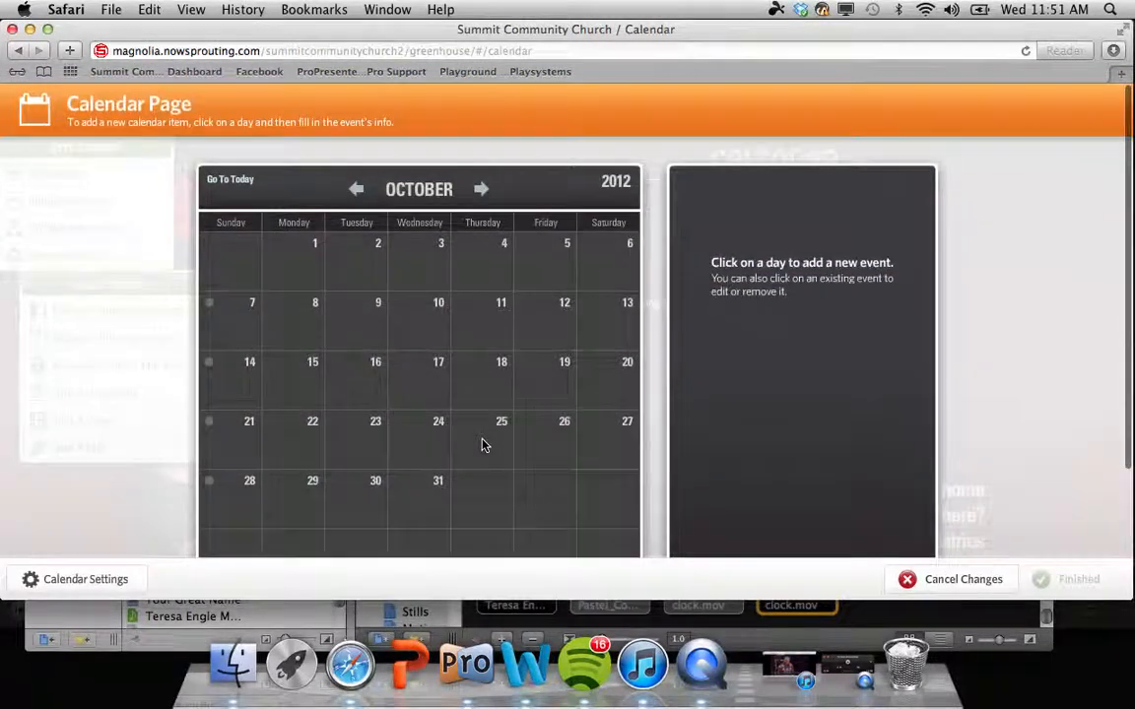
scroll(483, 446, "down", 2)
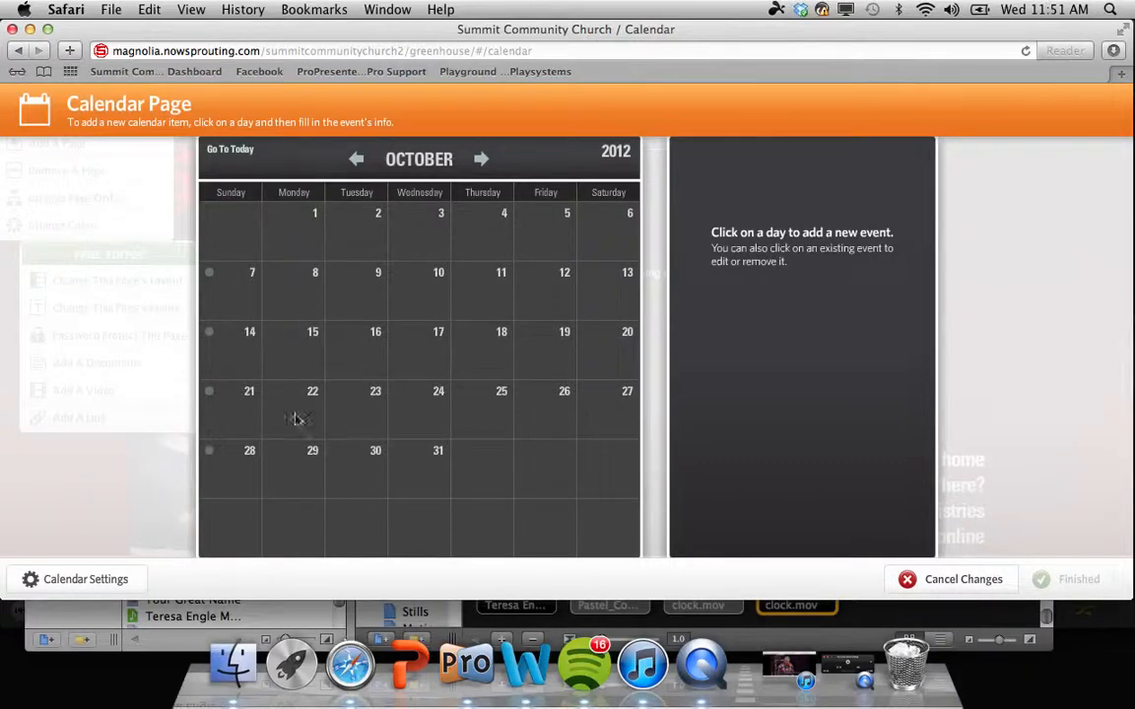
left_click(246, 467)
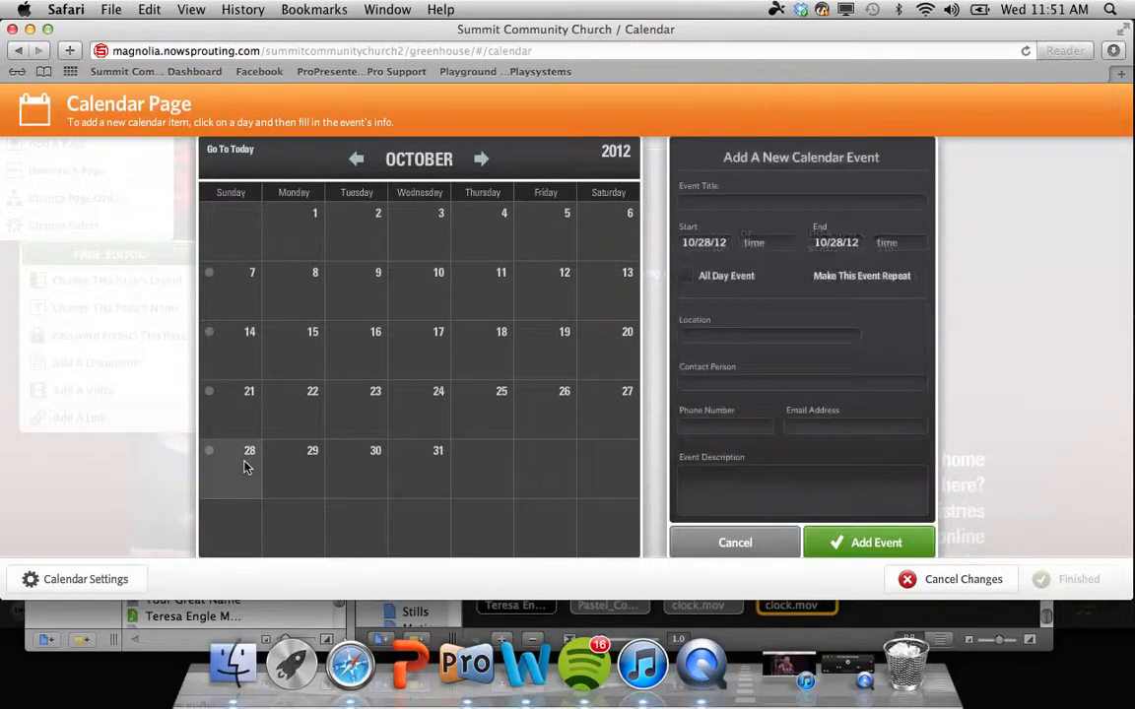
Step: Enter the Discover Summit title, 12:30 start time and The Forum location for the event
left_click(746, 204)
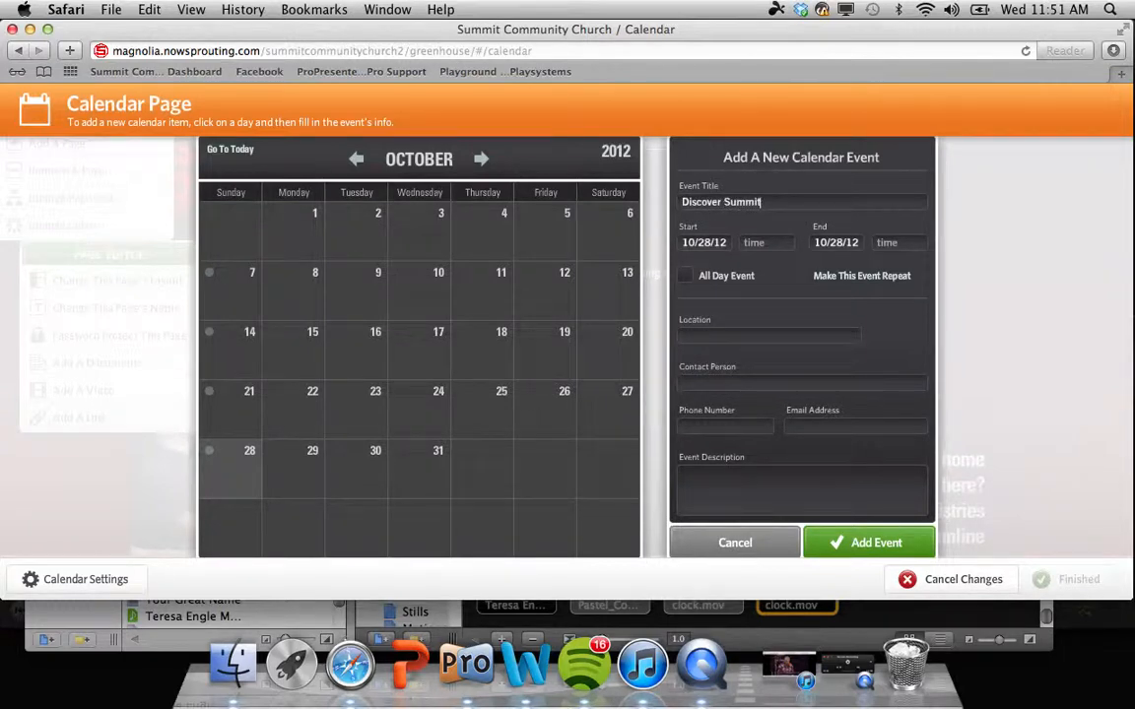
left_click(788, 243)
type("12:30HHS")
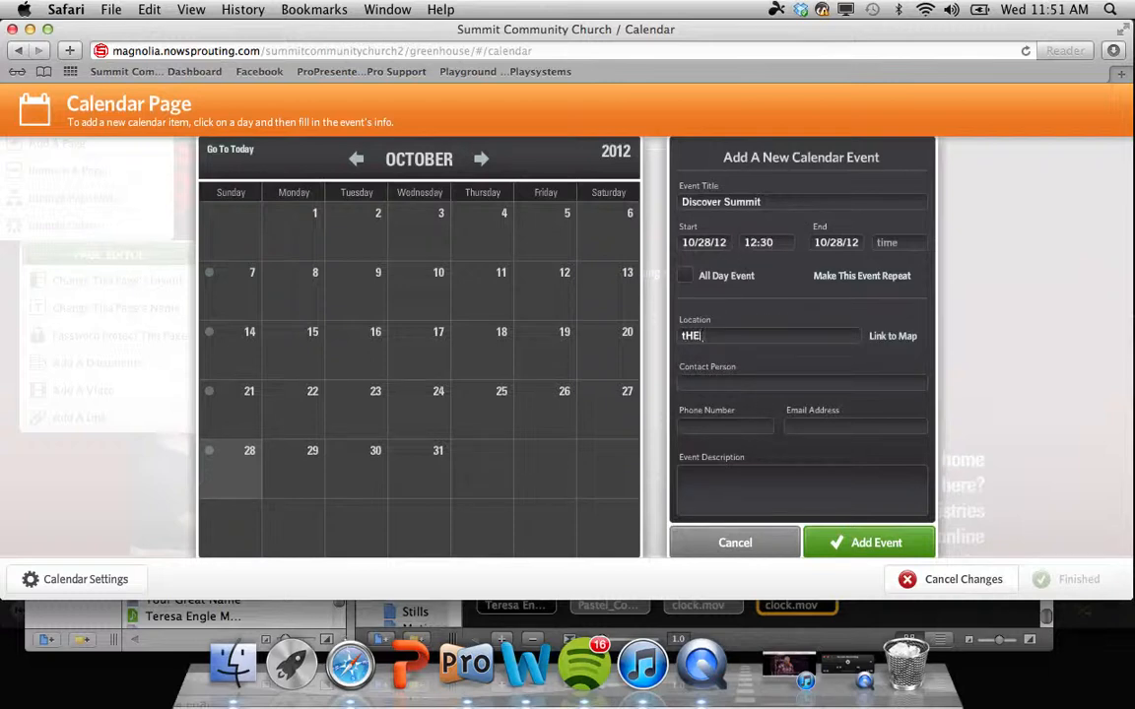
key("BackSpace")
key("BackSpace")
key("BackSpace")
type("T")
Step: Fill in the contact person and a 'Become a partner', lunch-provided description, then add the event
left_click(766, 384)
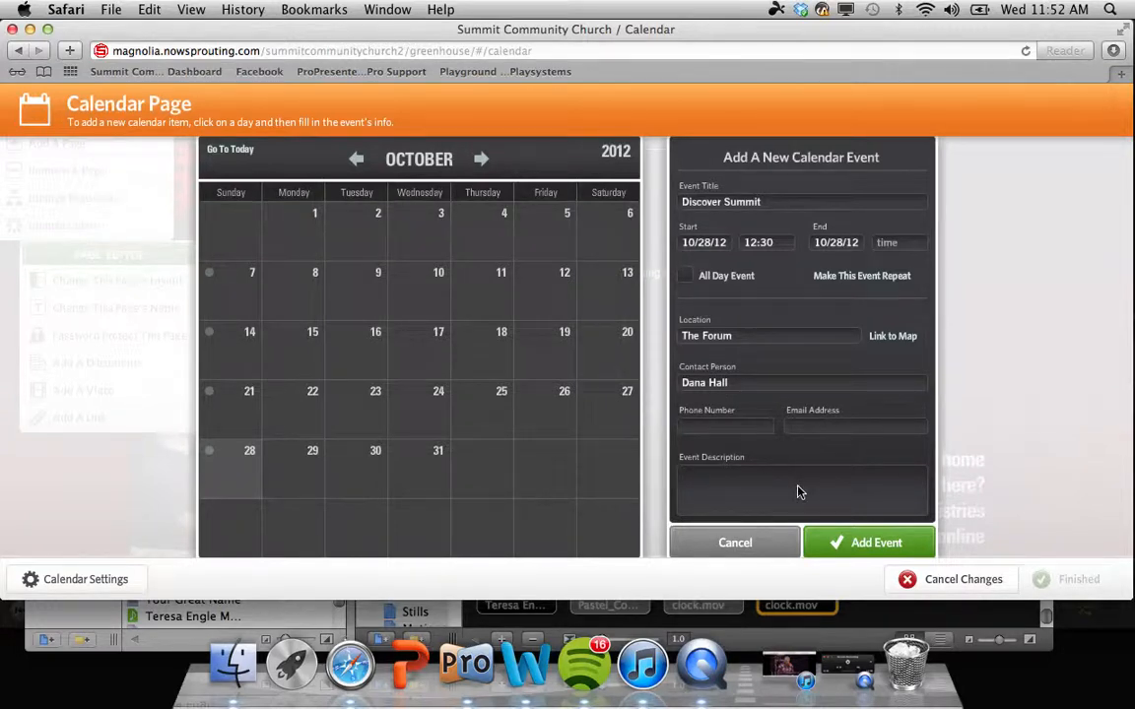
type("Di")
type("Become")
type("a partner. Lunch is provided")
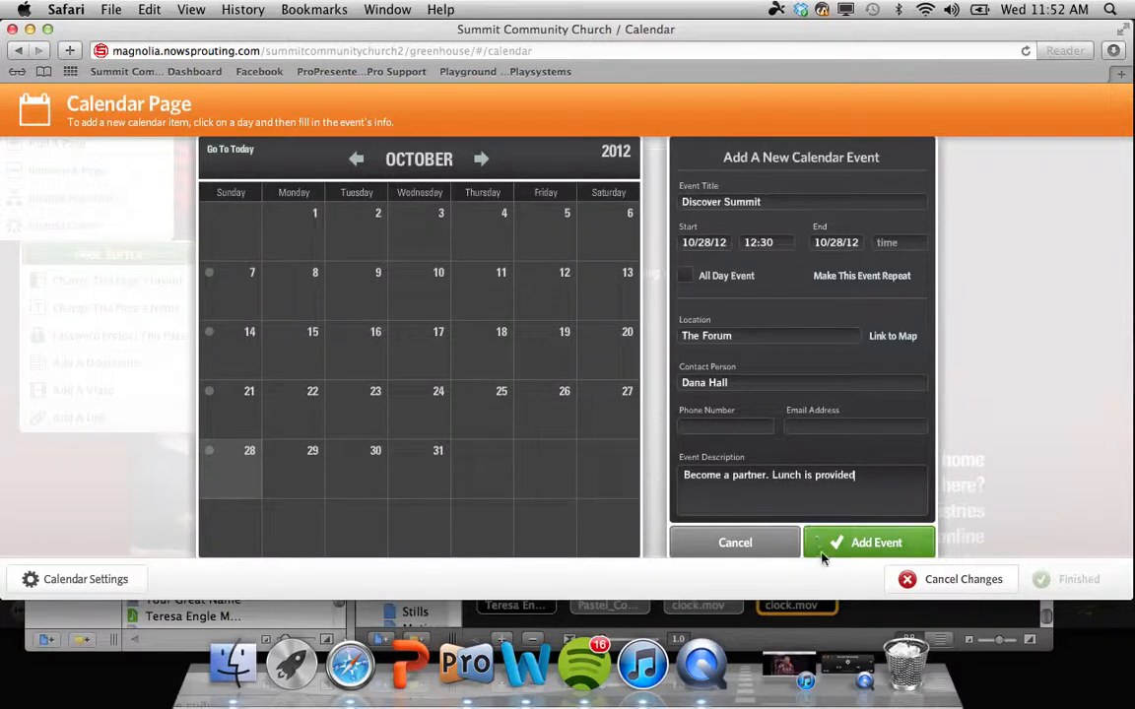
left_click(863, 545)
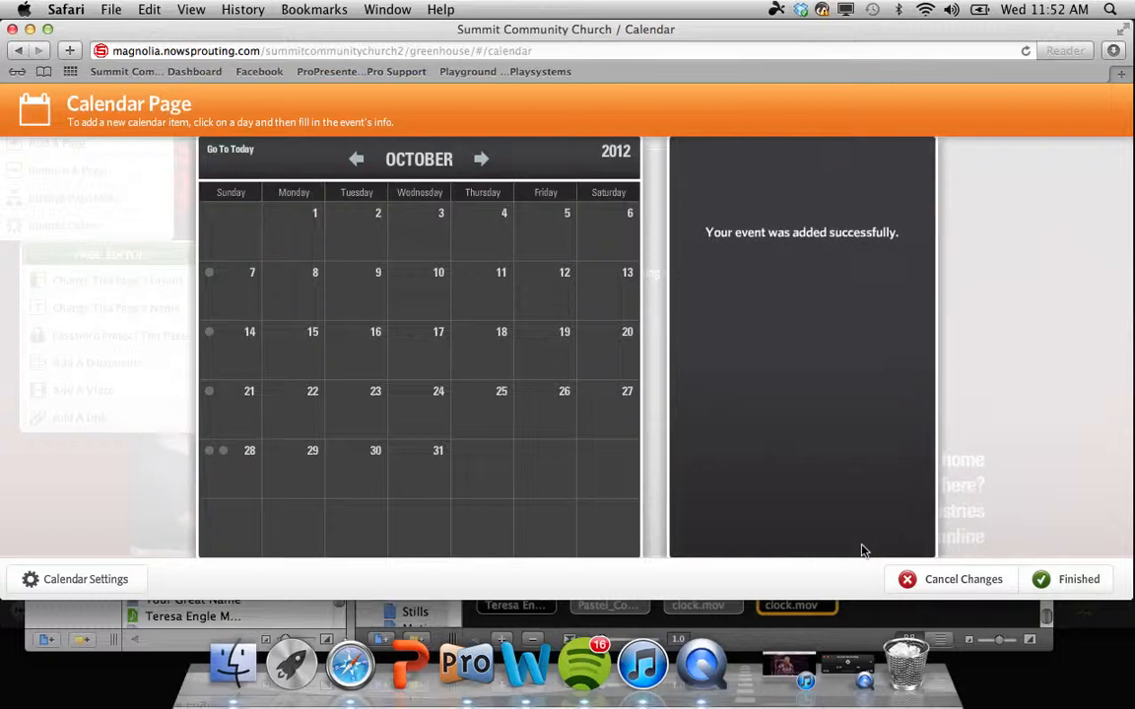
Step: Save the October 28 calendar event edits, then go to the site's Media page
left_click(224, 452)
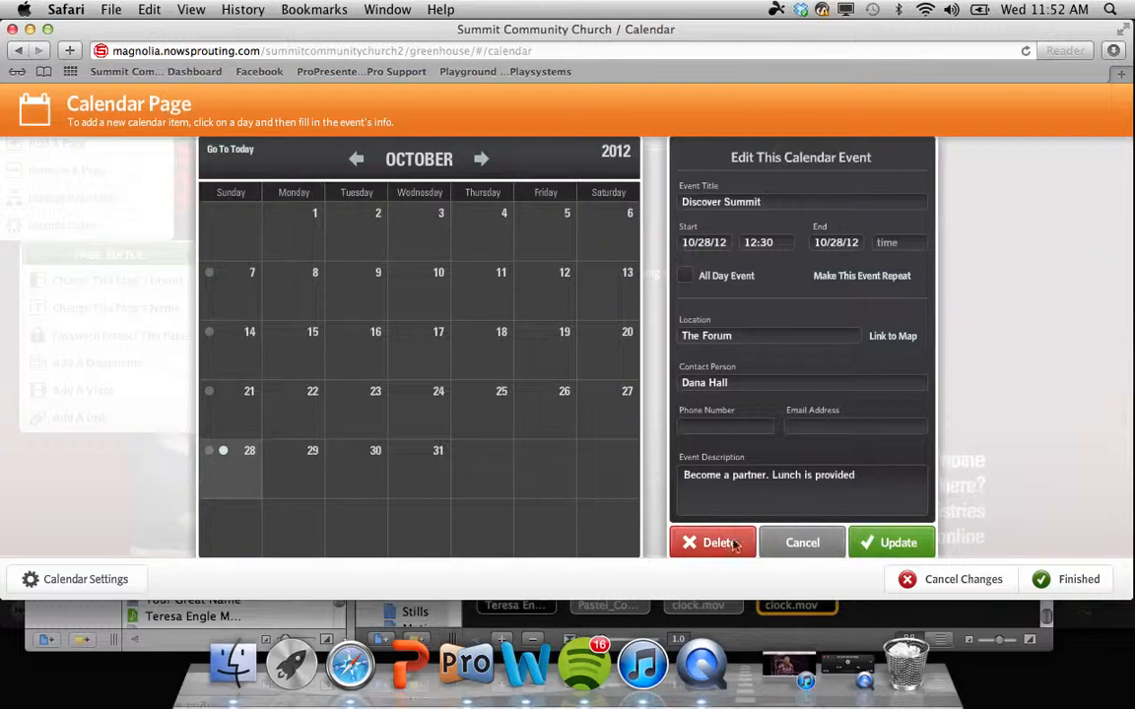
left_click(1065, 585)
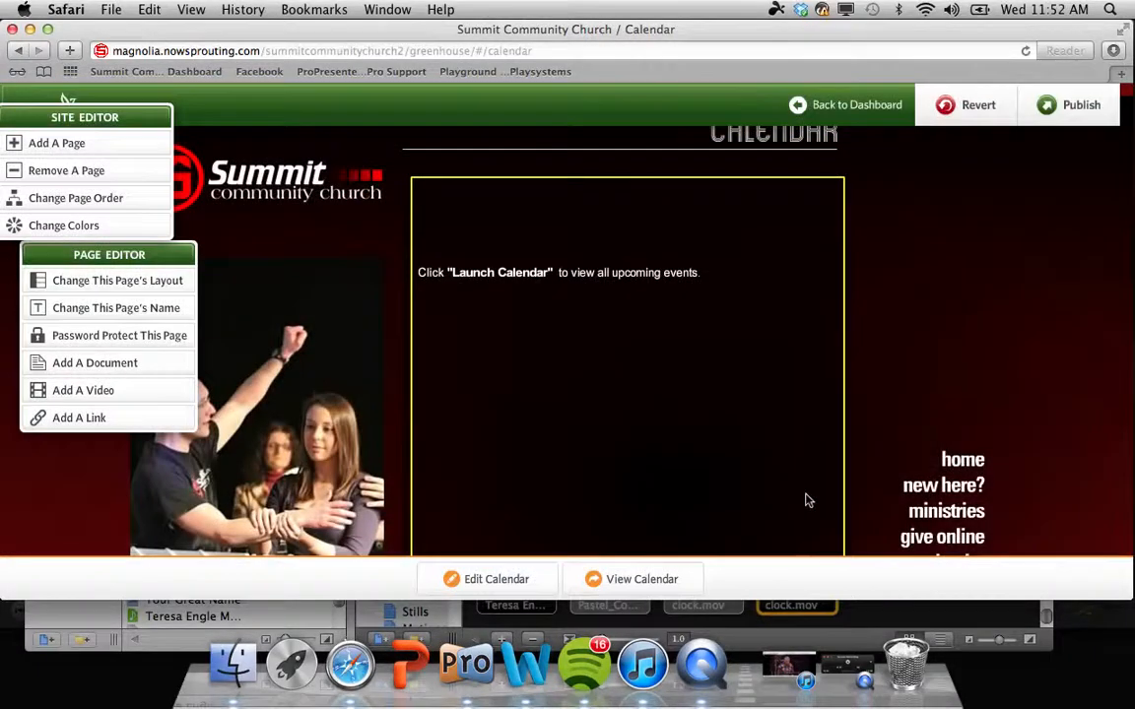
scroll(806, 500, "down", 3)
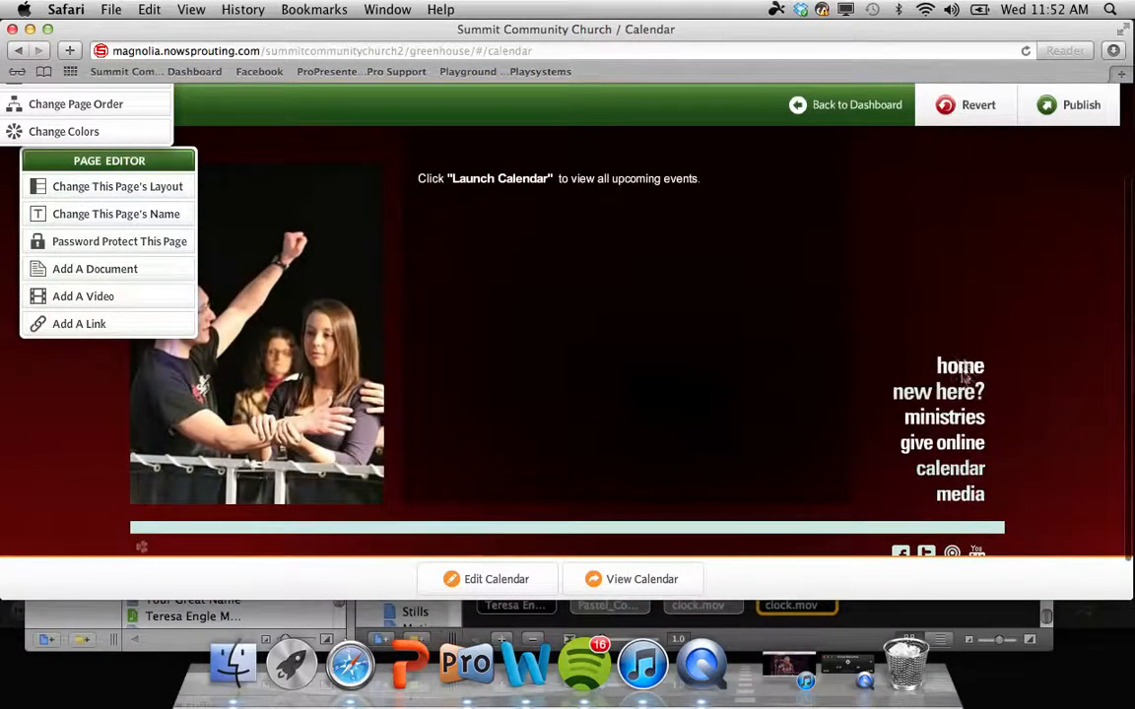
left_click(971, 497)
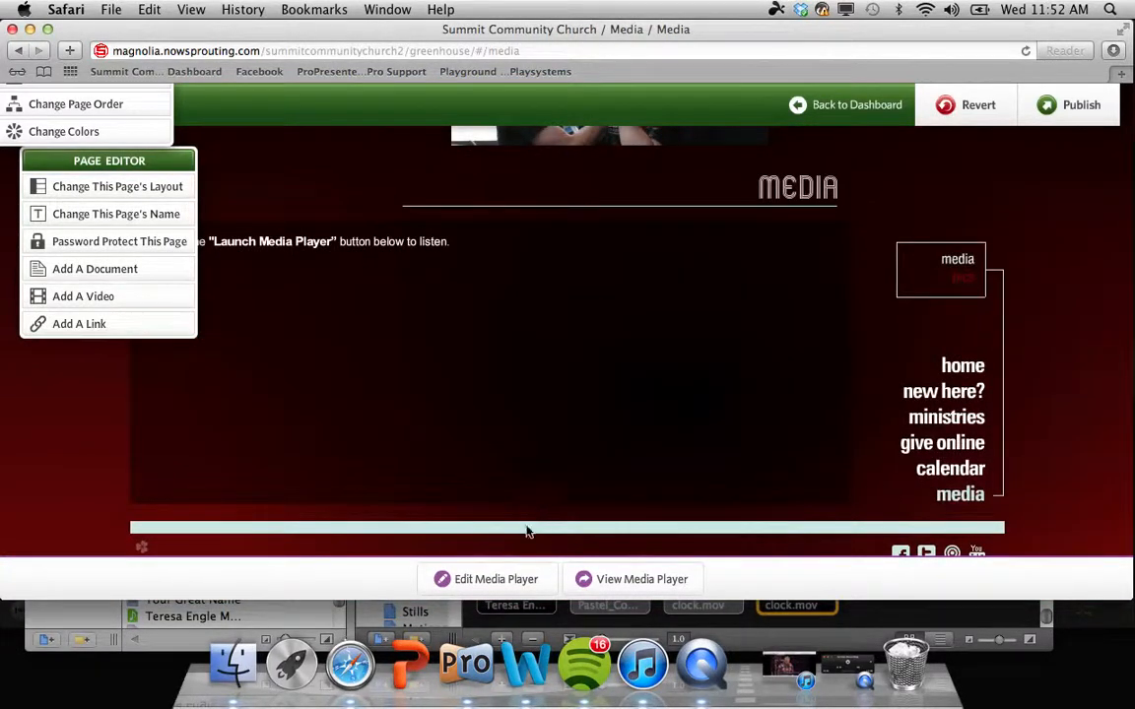
Step: Open the Media Player editor with the Awakening sermon items, cancelling the computer upload without choosing a file
left_click(511, 581)
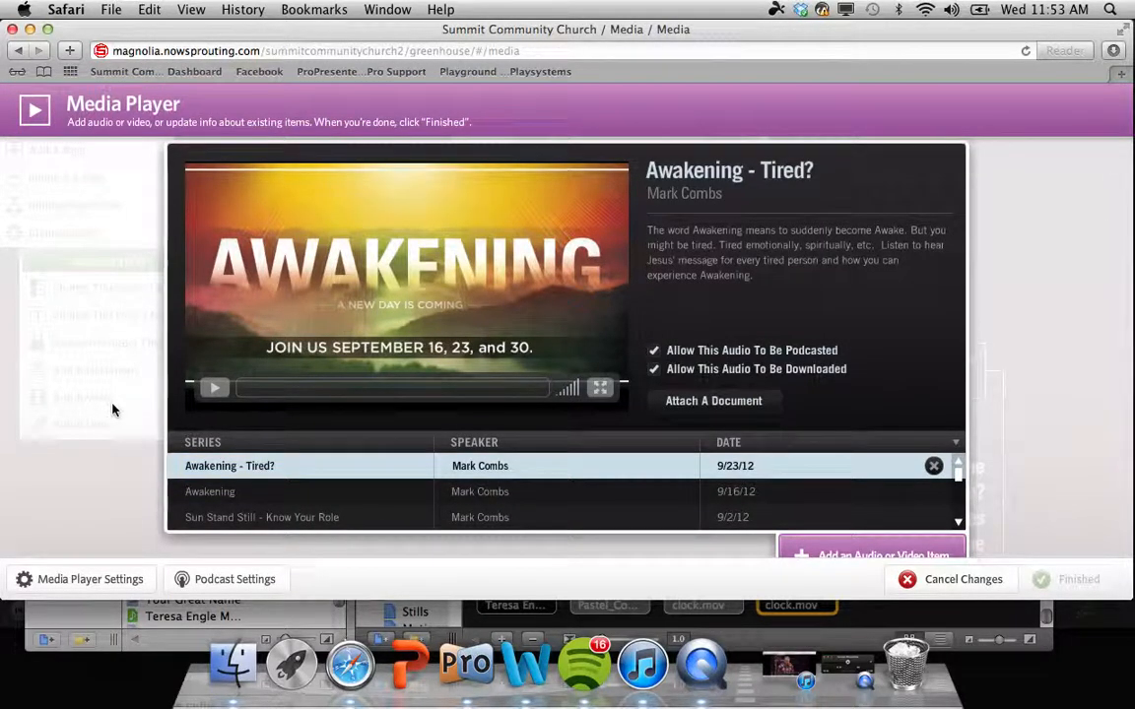
scroll(113, 409, "down", 1)
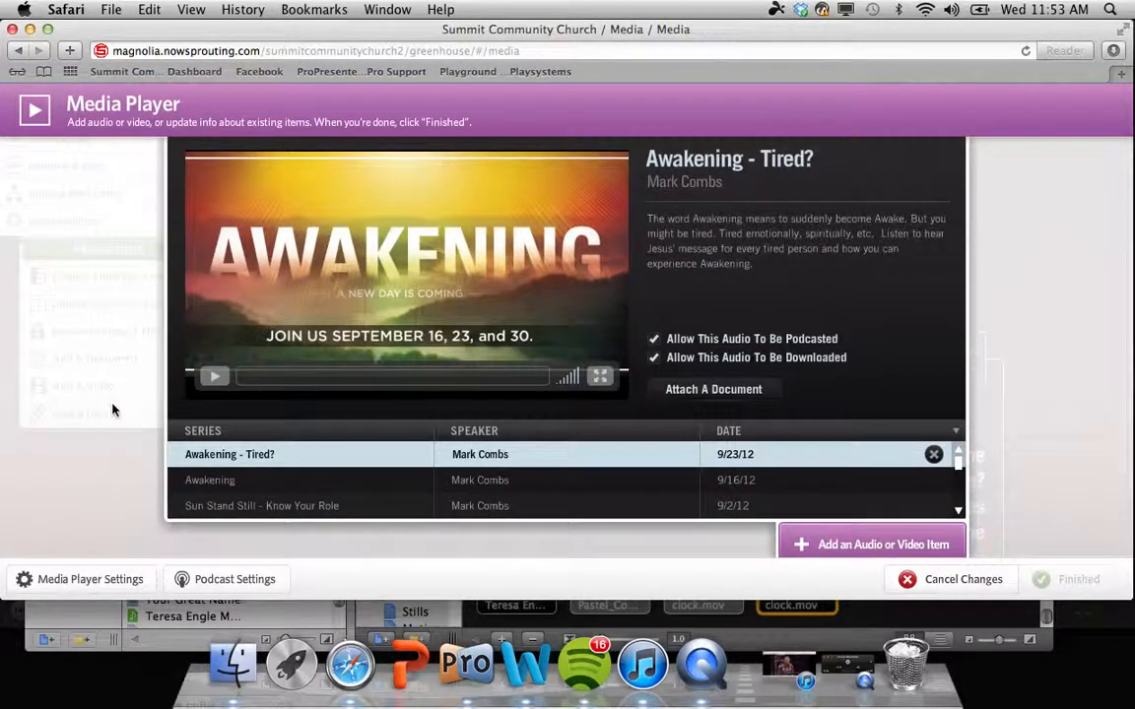
scroll(112, 410, "up", 2)
scroll(113, 410, "down", 3)
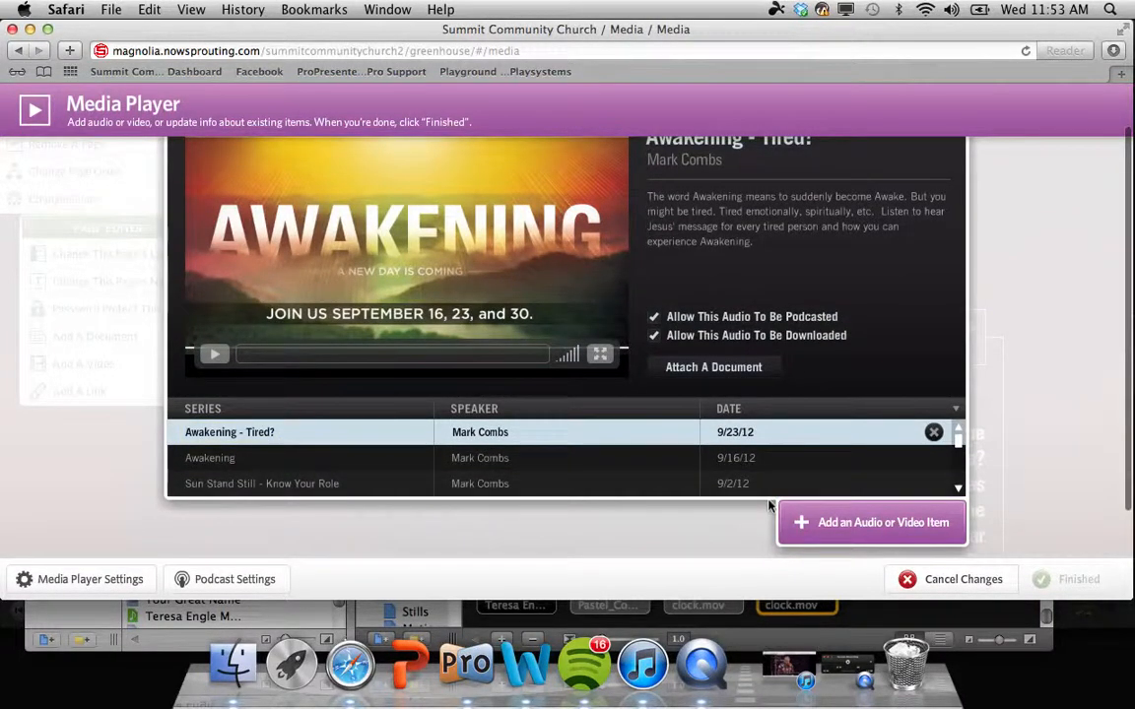
left_click(816, 526)
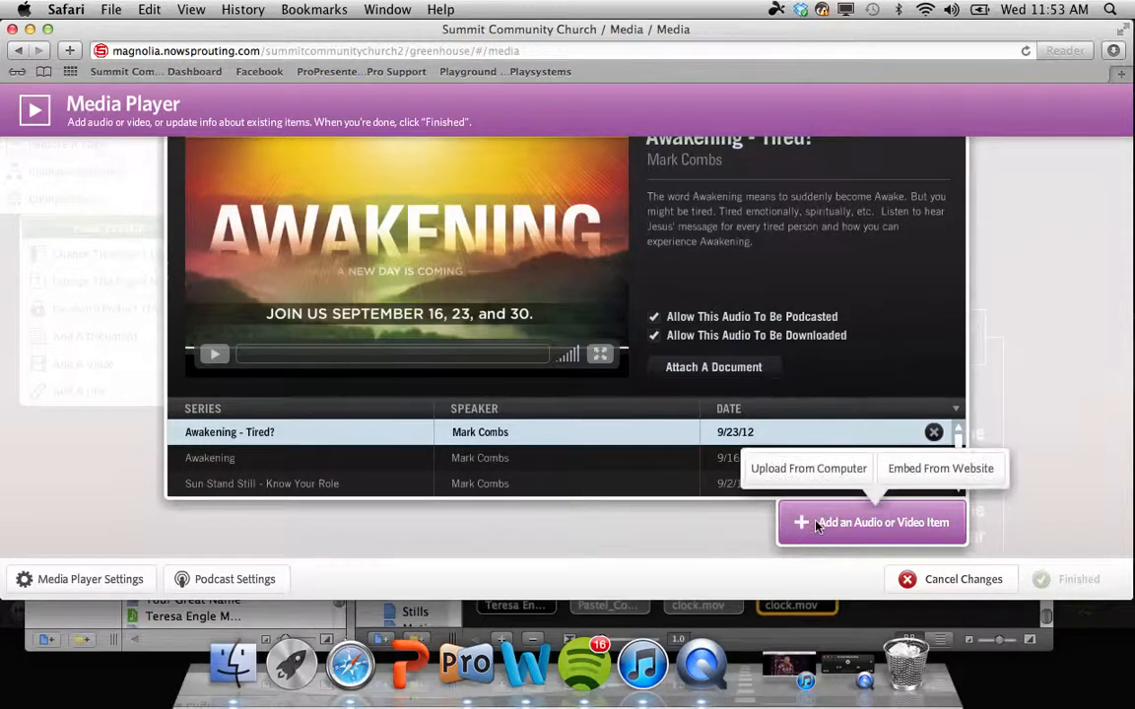
left_click(836, 473)
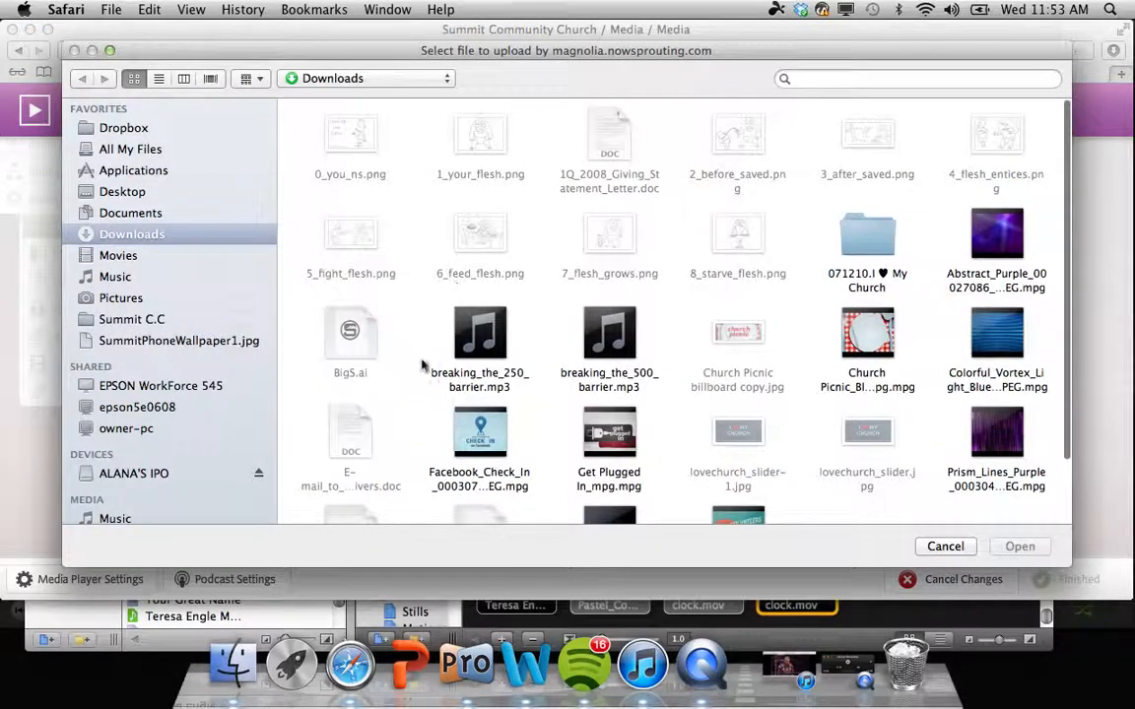
scroll(97, 347, "down", 1)
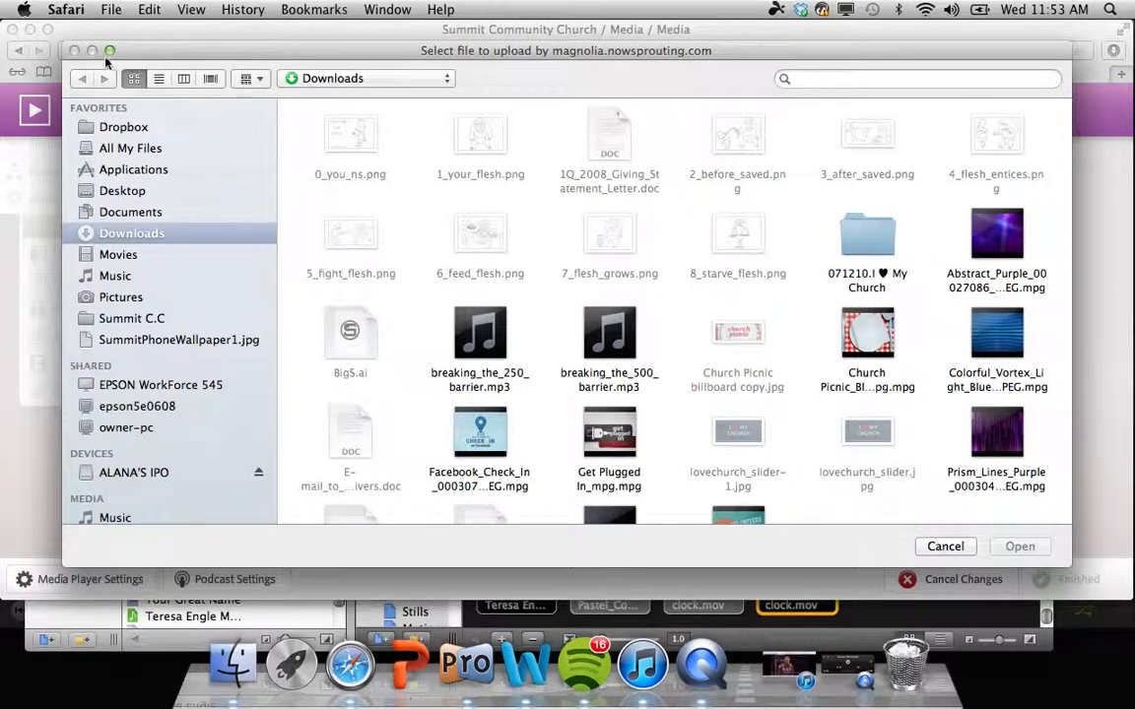
left_click(944, 547)
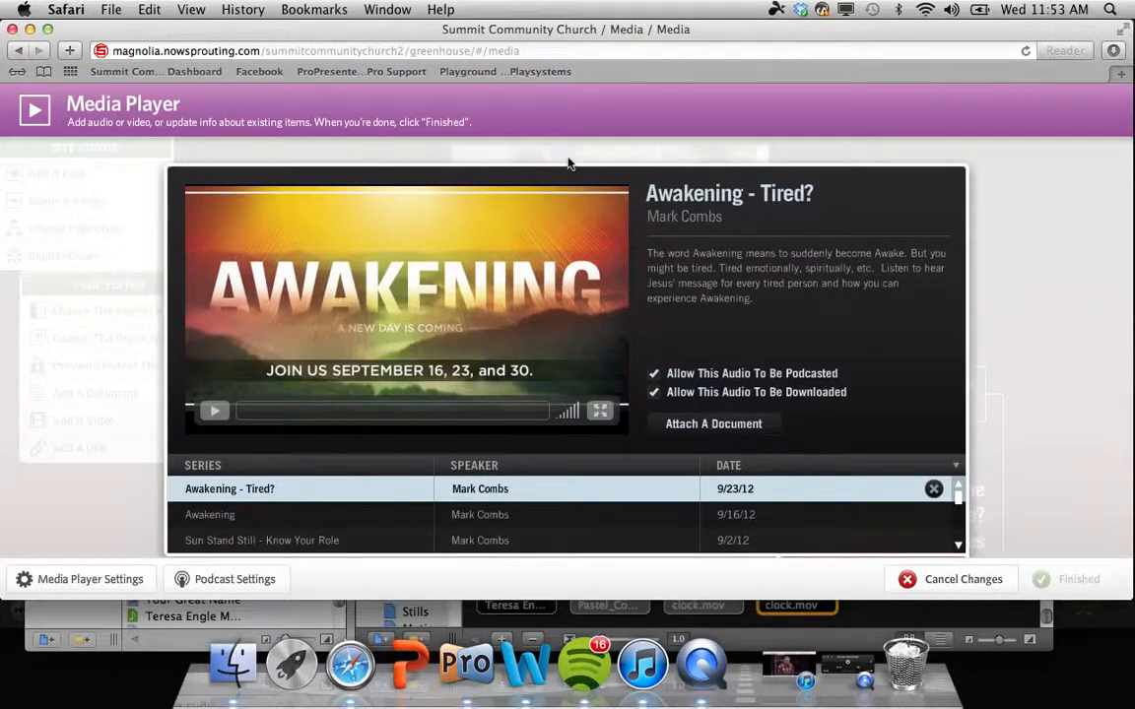
Step: Back out of the Awakening item's thumbnail chooser and cancel the Media Player changes
mouse_move(454, 270)
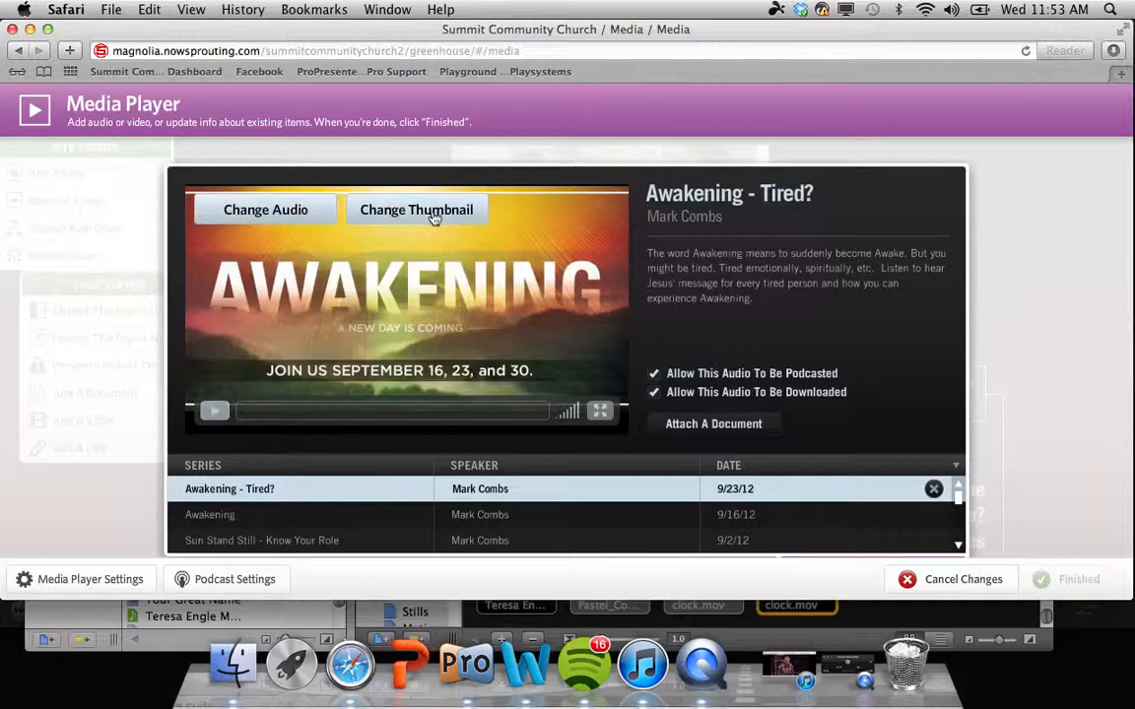
left_click(434, 216)
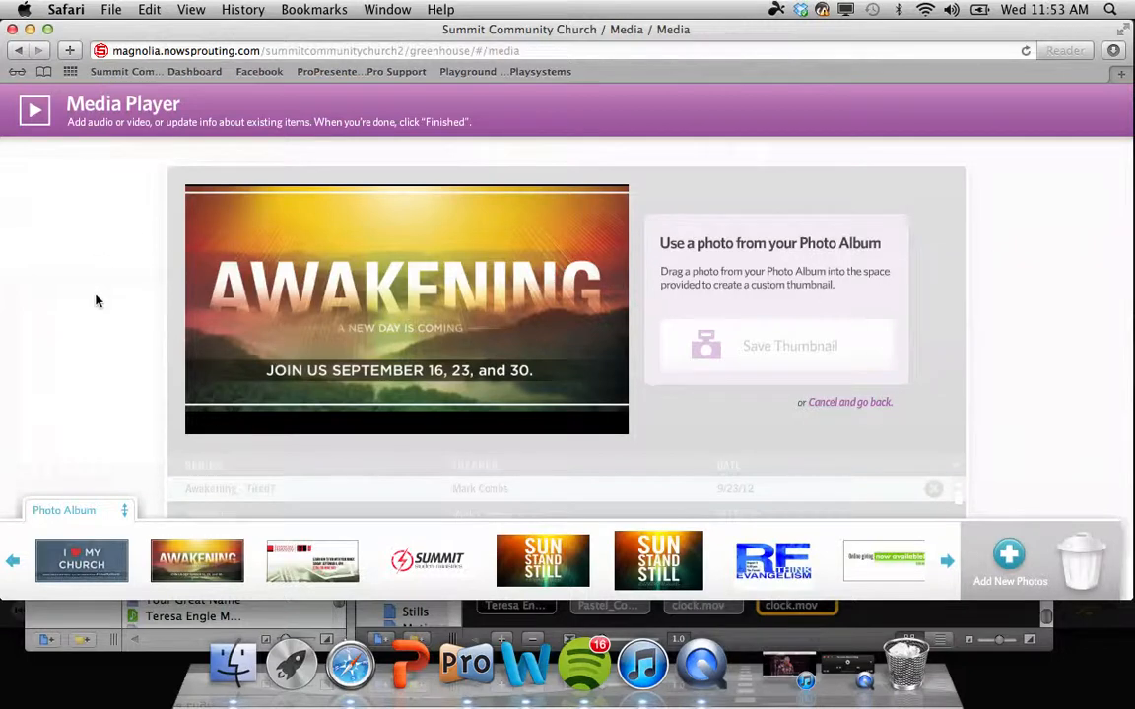
left_click(829, 404)
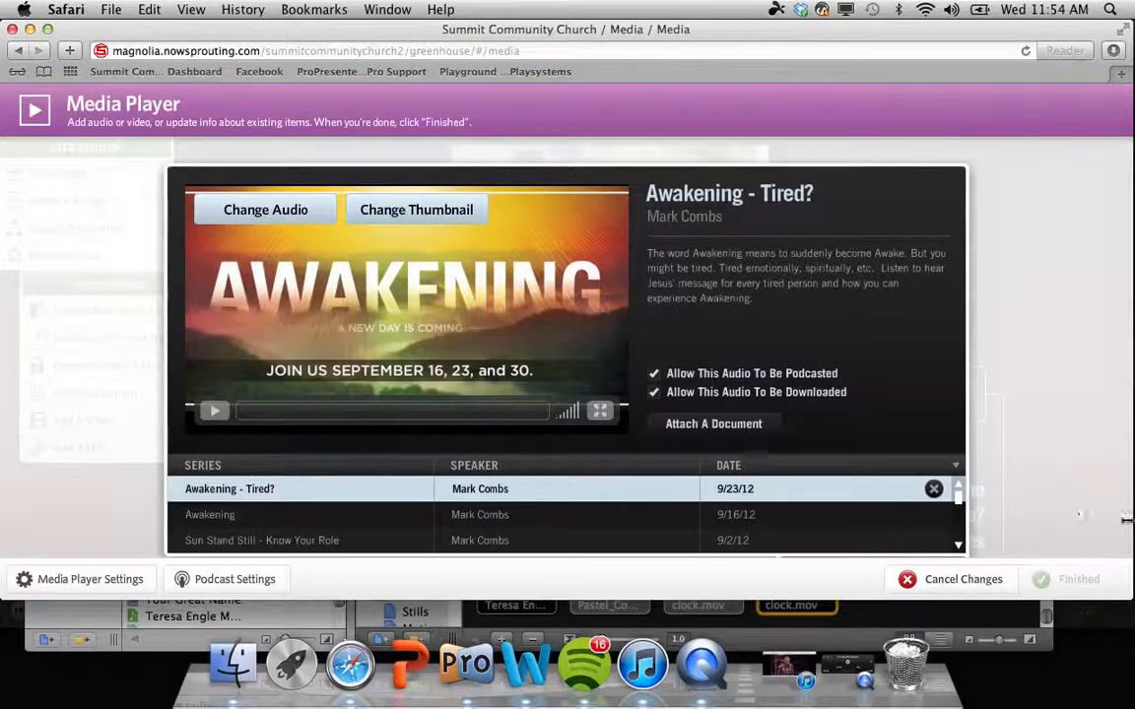
left_click(962, 581)
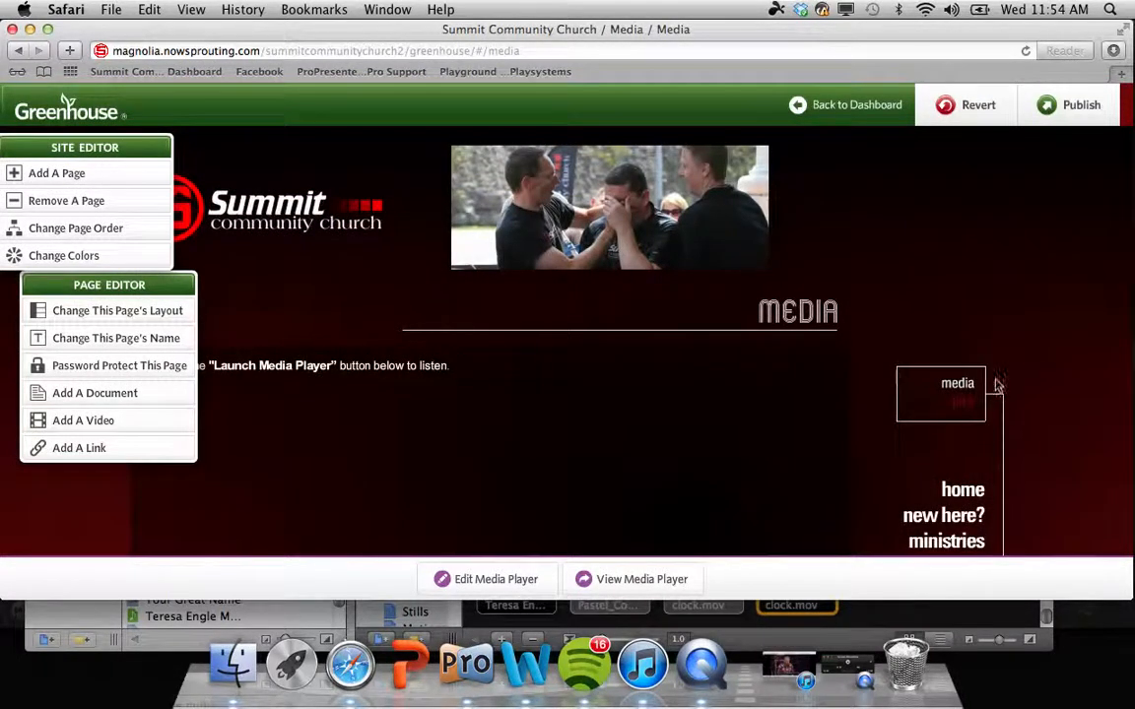
Step: Go to the Pics page under Media, and open and cancel its Photo Page editor
left_click(966, 401)
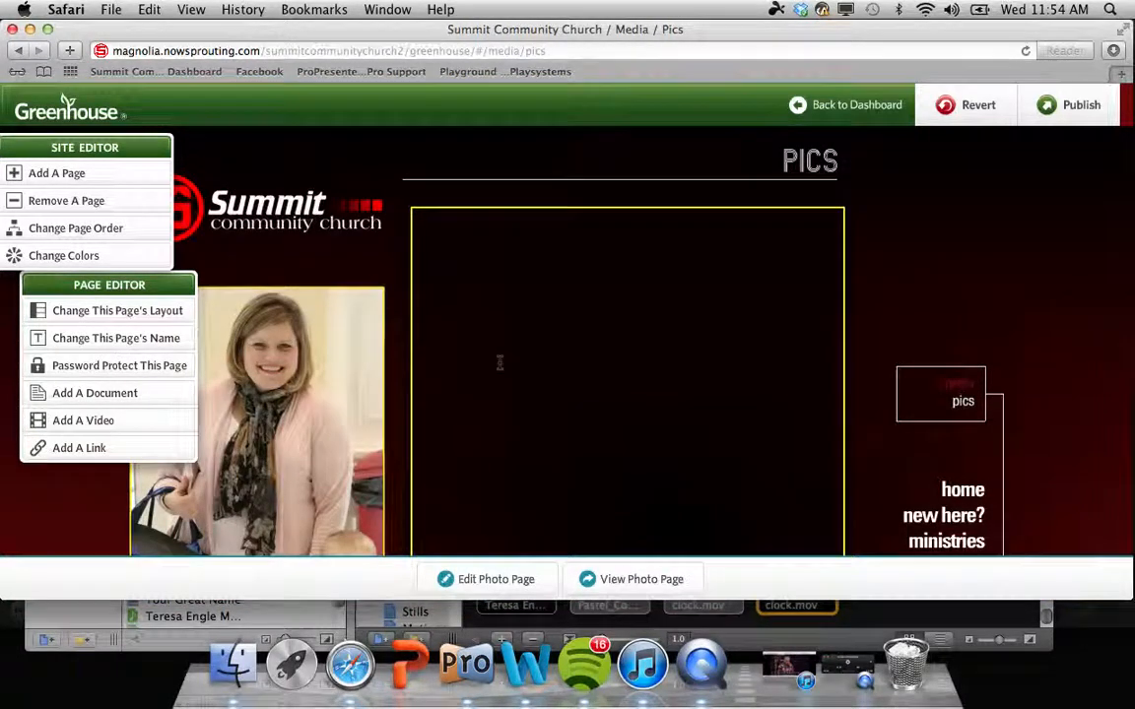
scroll(500, 362, "down", 3)
left_click(483, 580)
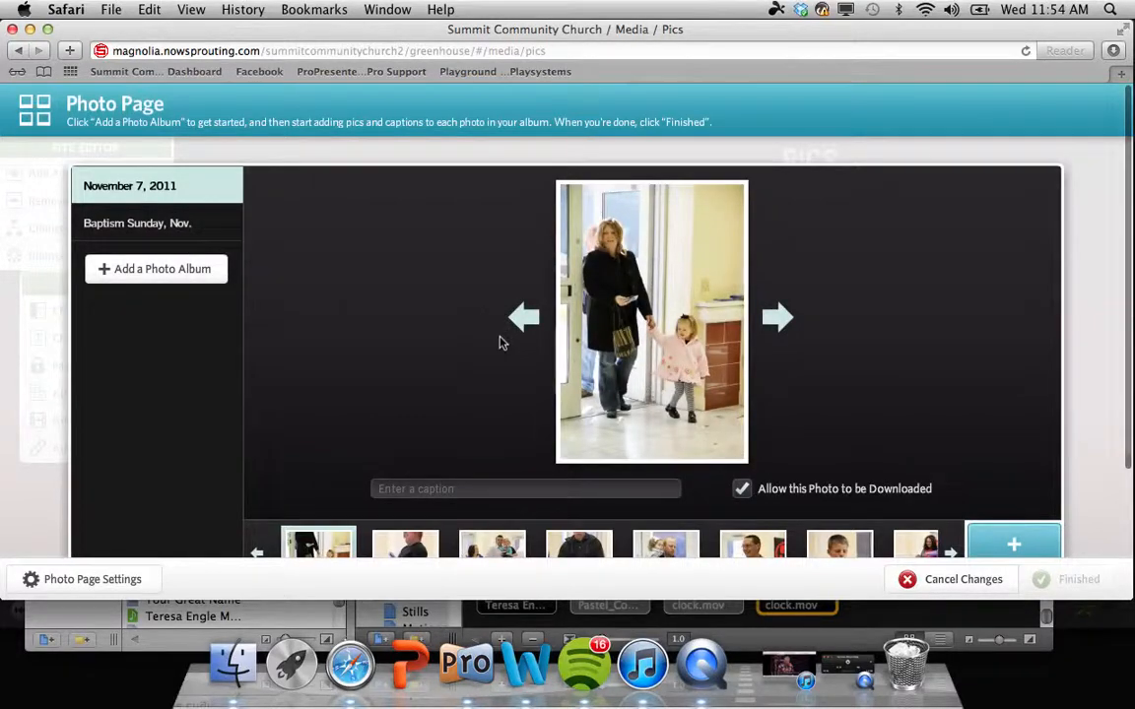
left_click(939, 579)
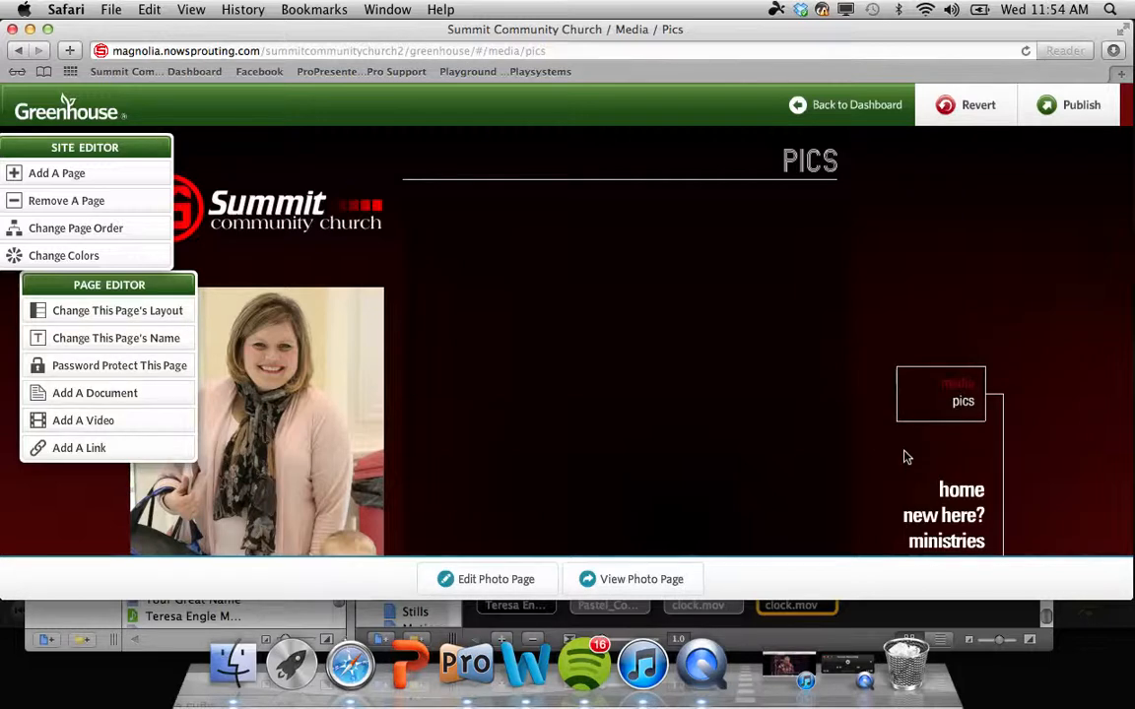
Step: Publish all changes to the live church site and dismiss the Success message
left_click(1072, 109)
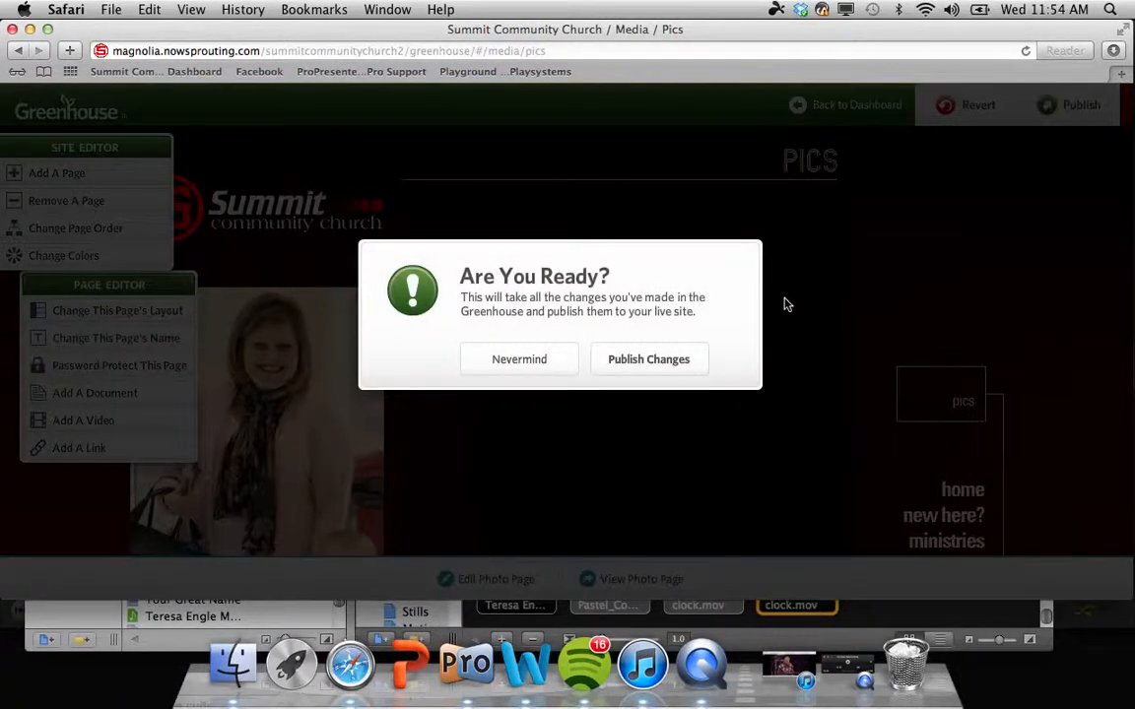
left_click(636, 361)
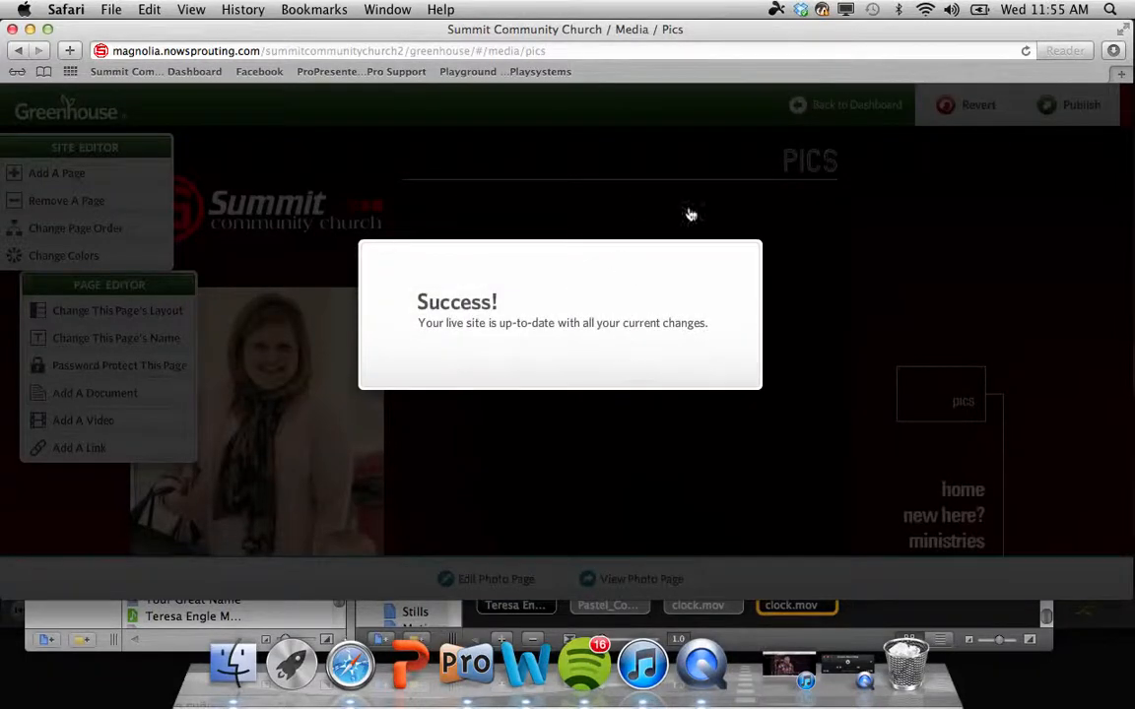
left_click(827, 259)
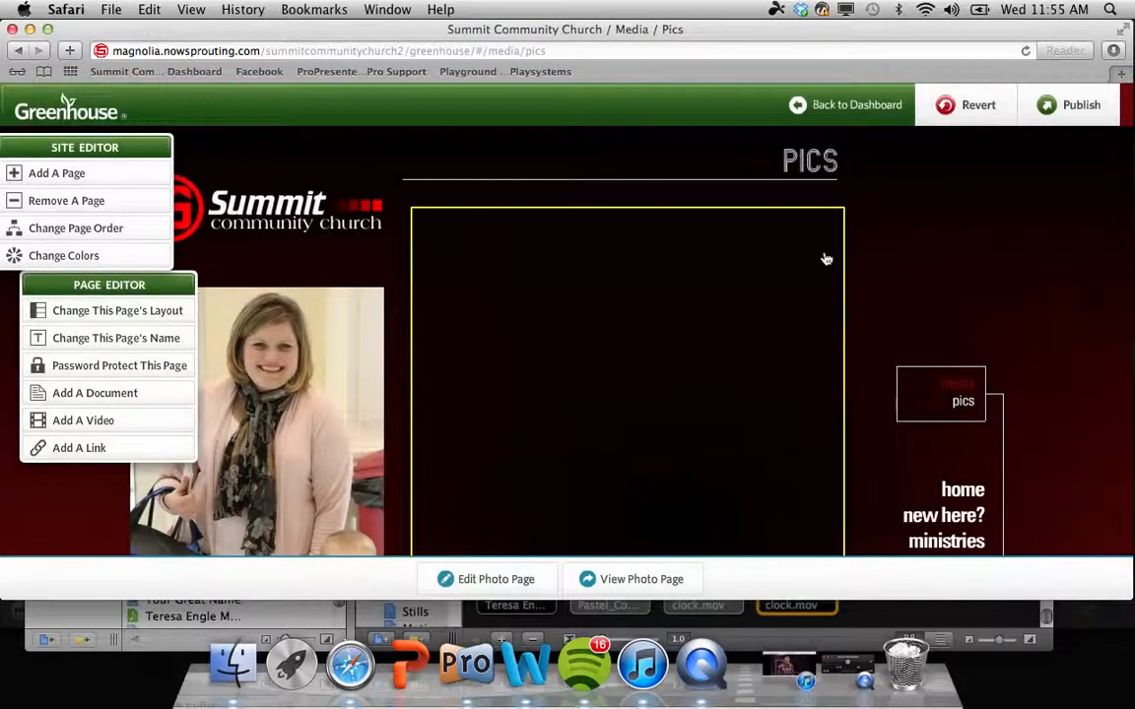
scroll(856, 267, "down", 4)
scroll(856, 267, "up", 2)
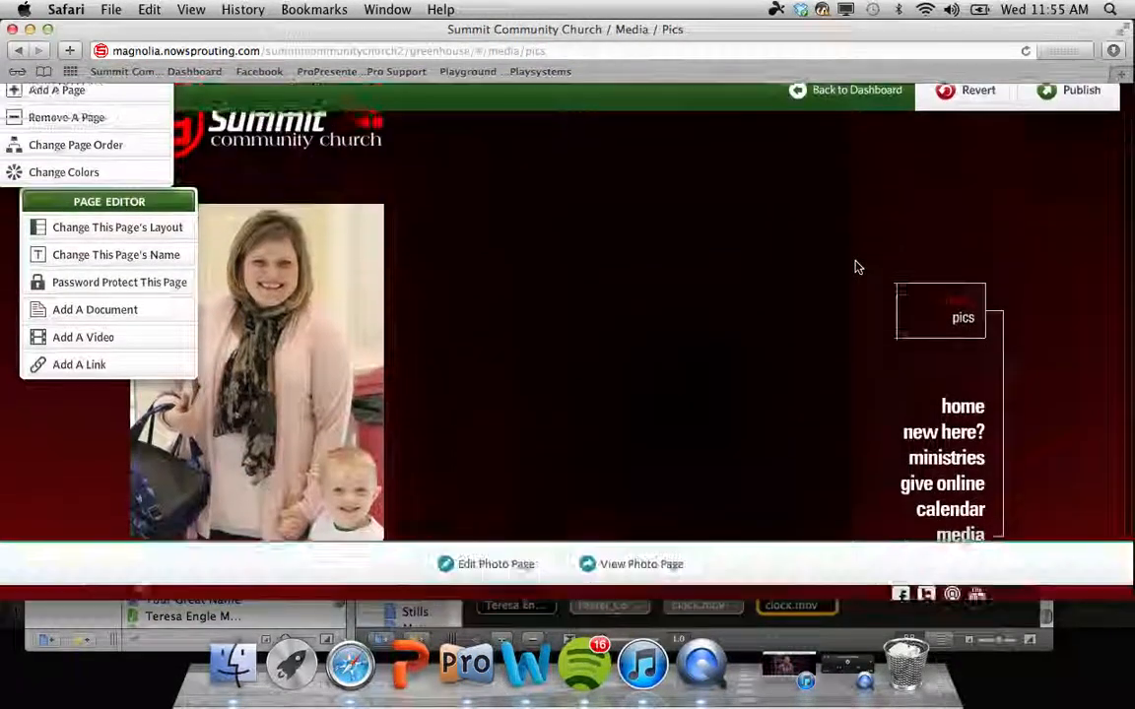
scroll(857, 267, "down", 3)
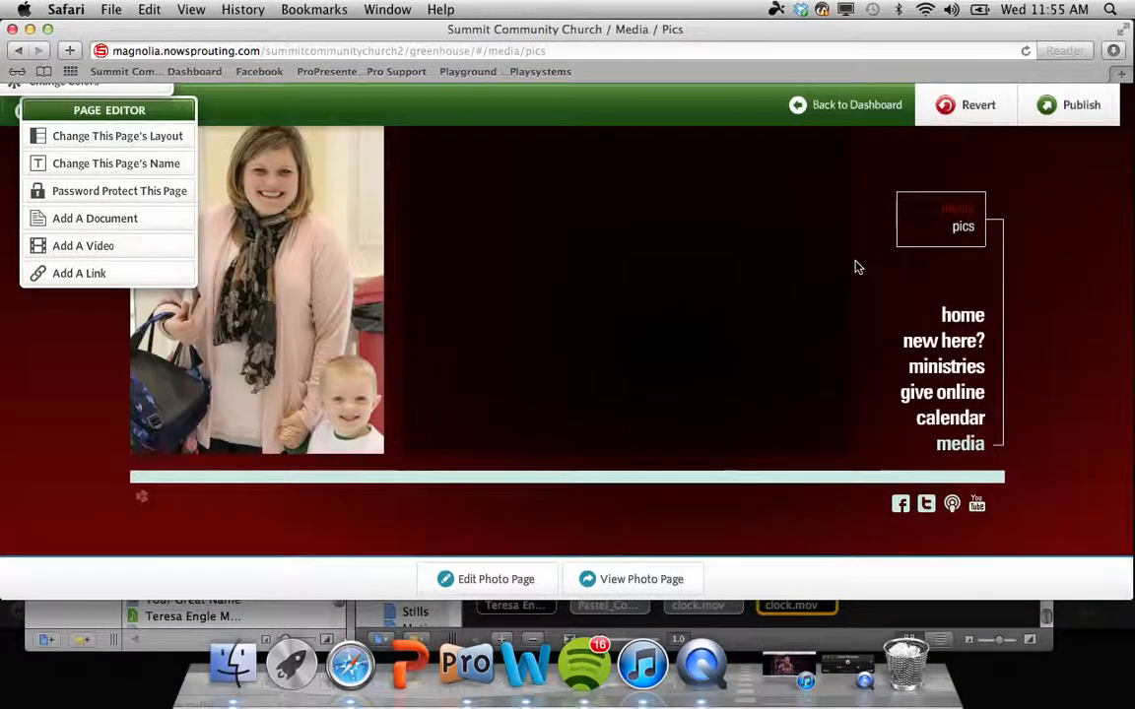
scroll(856, 267, "up", 2)
scroll(857, 267, "up", 2)
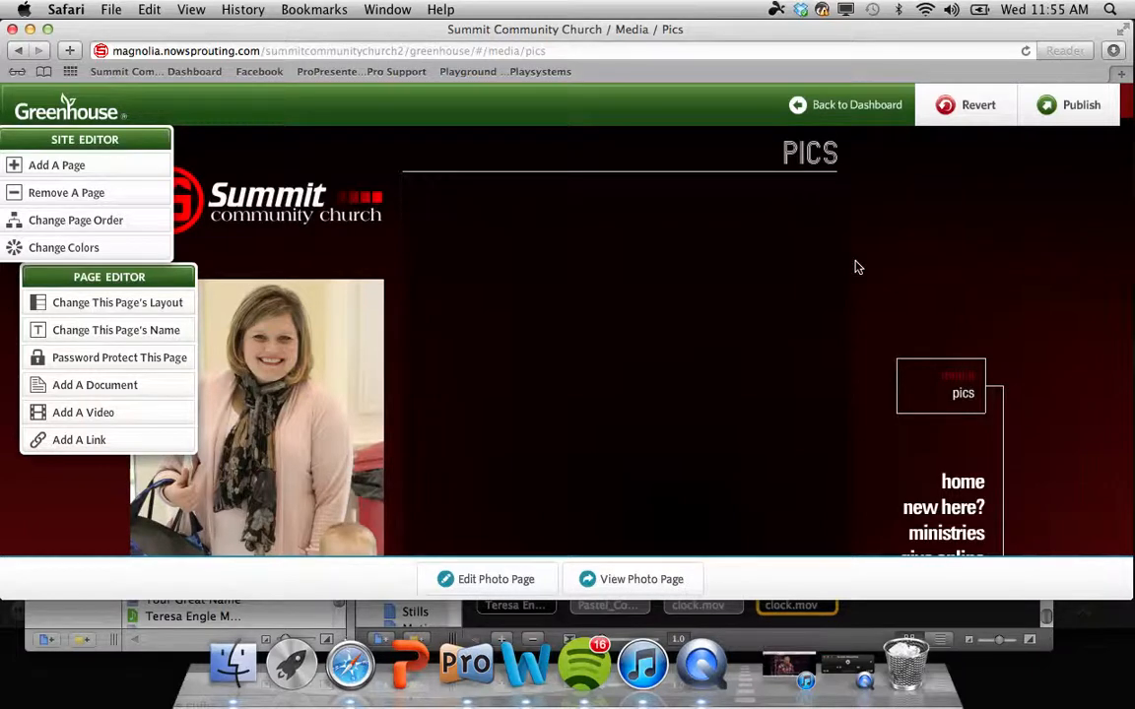
left_click(847, 668)
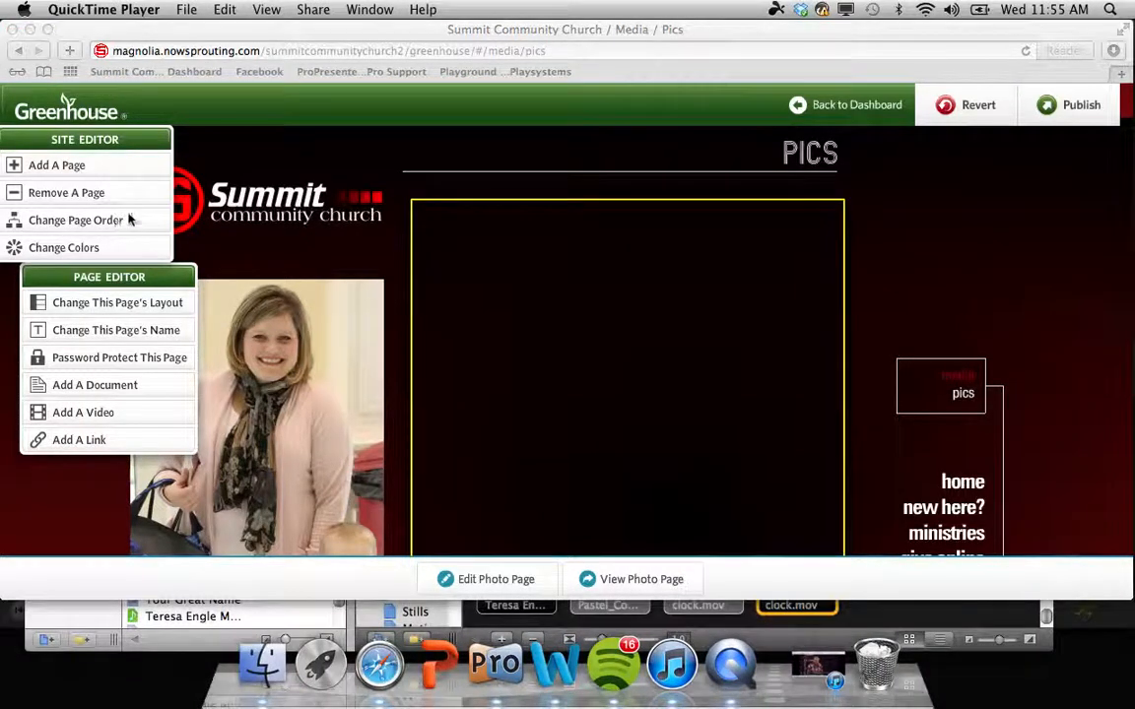